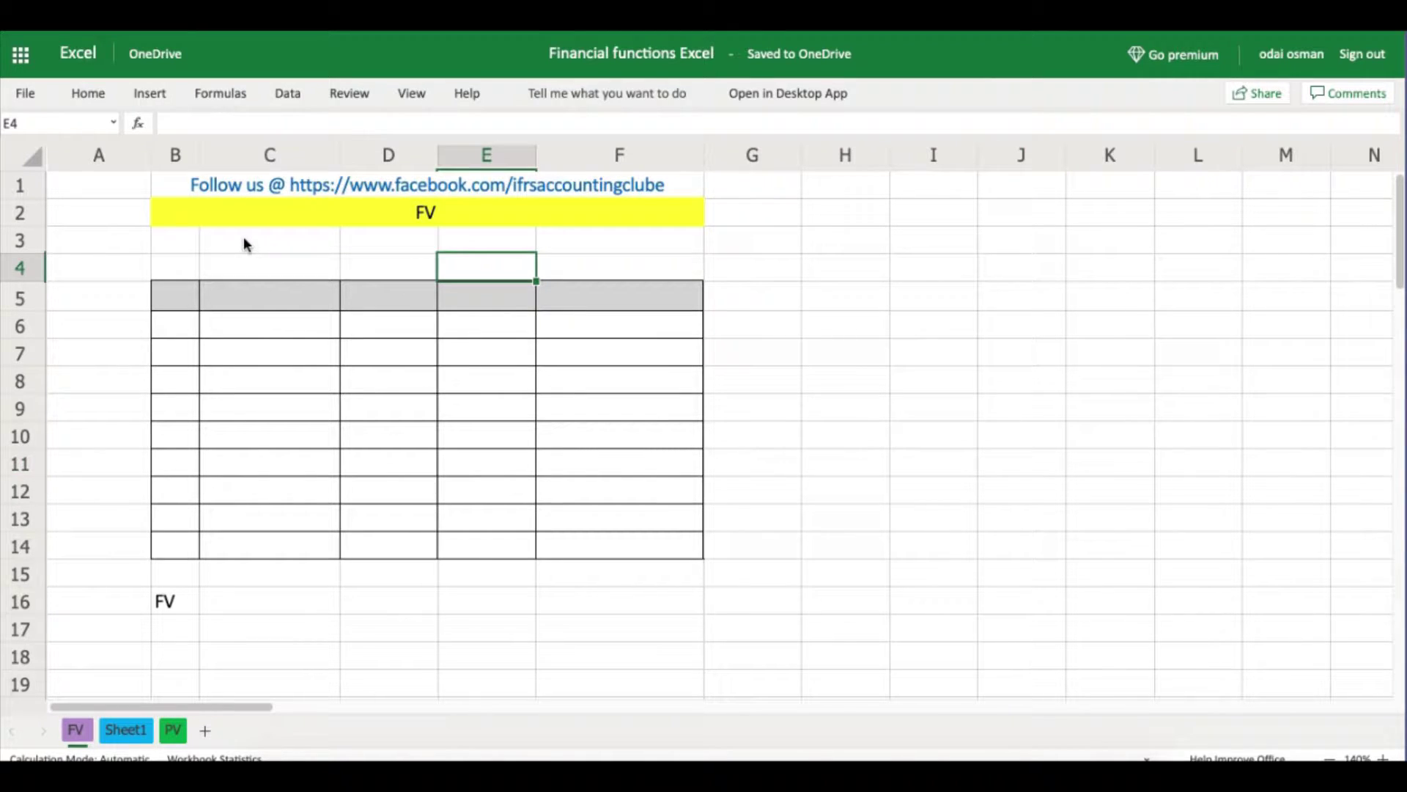
Step: Label cell C3 "Year" and enter 8 beside it in D3
click(245, 243)
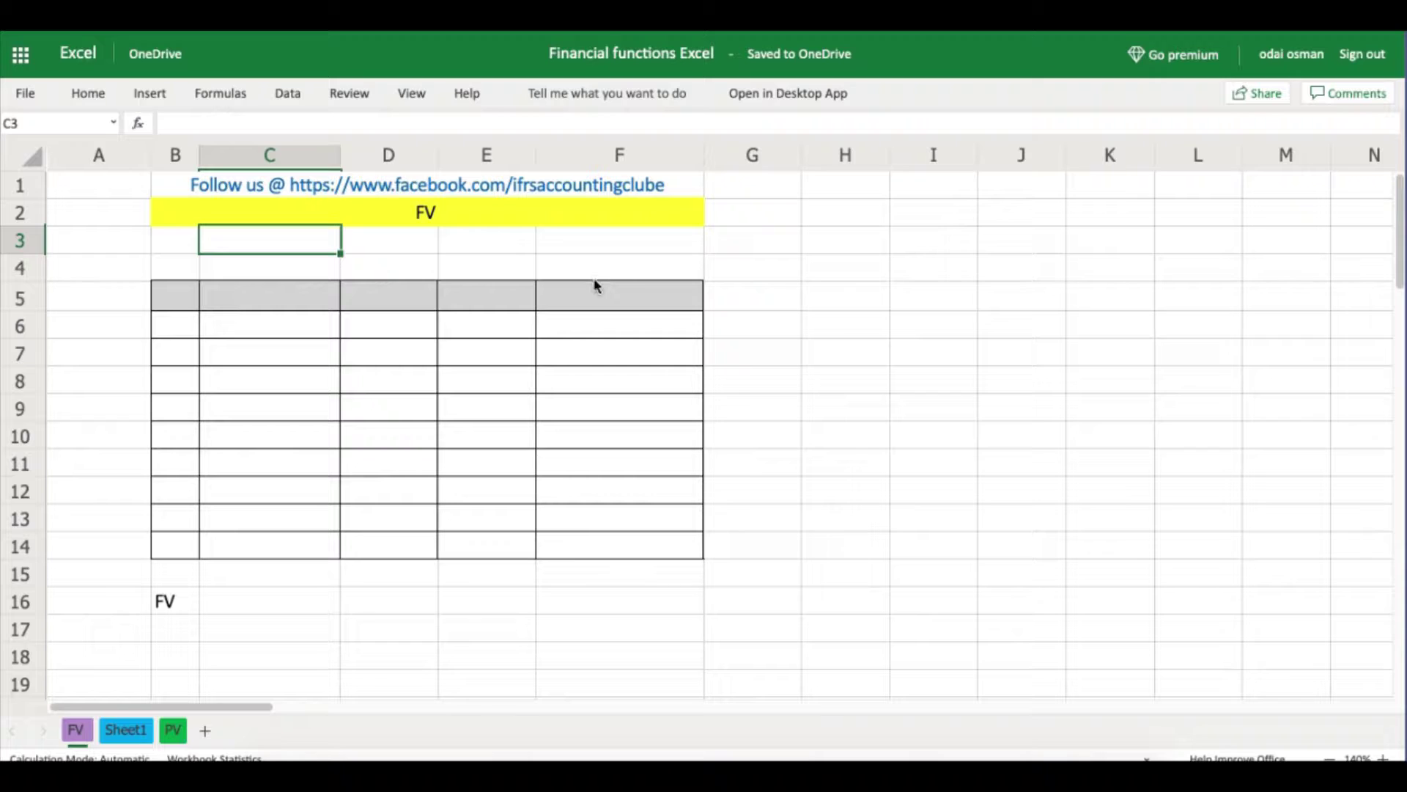
text(Year)
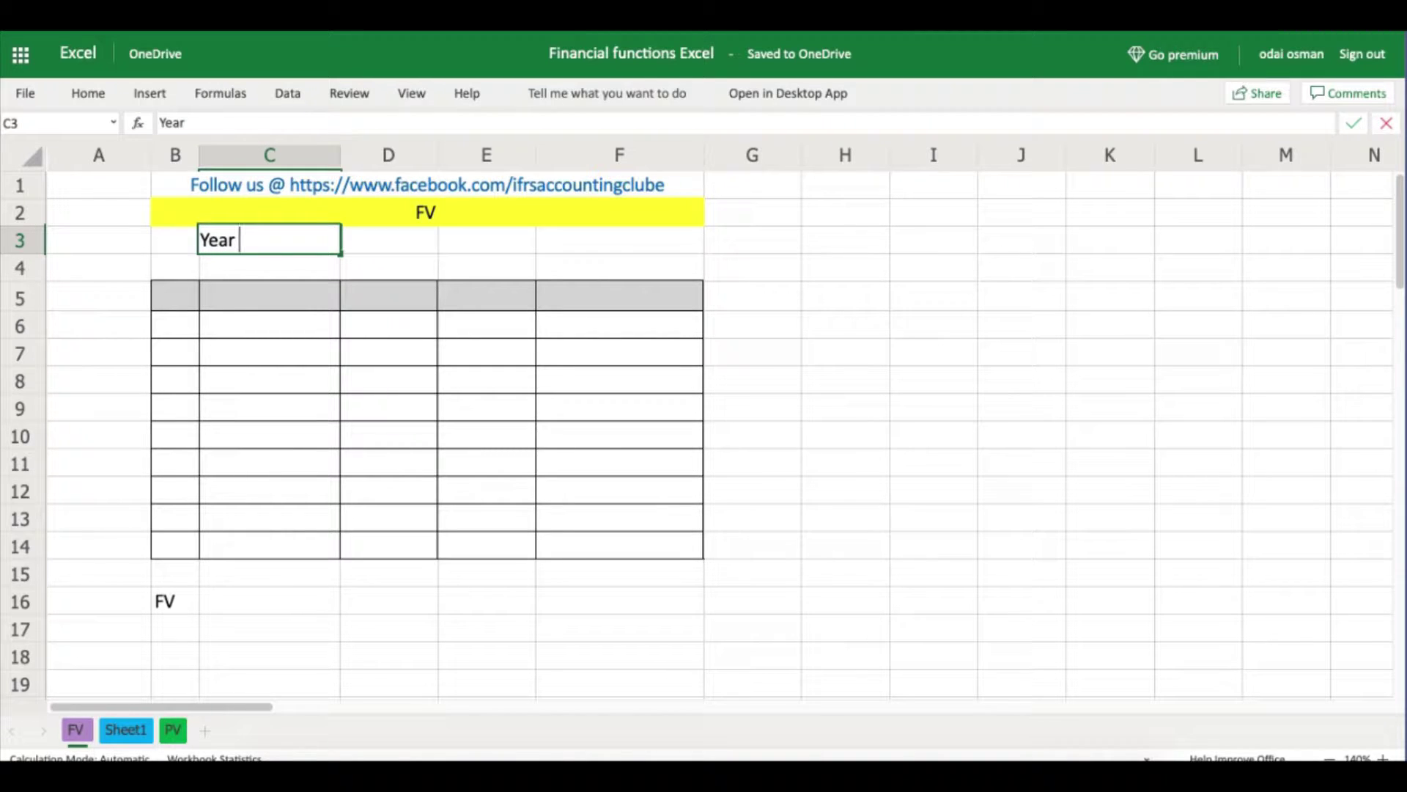
key(Tab)
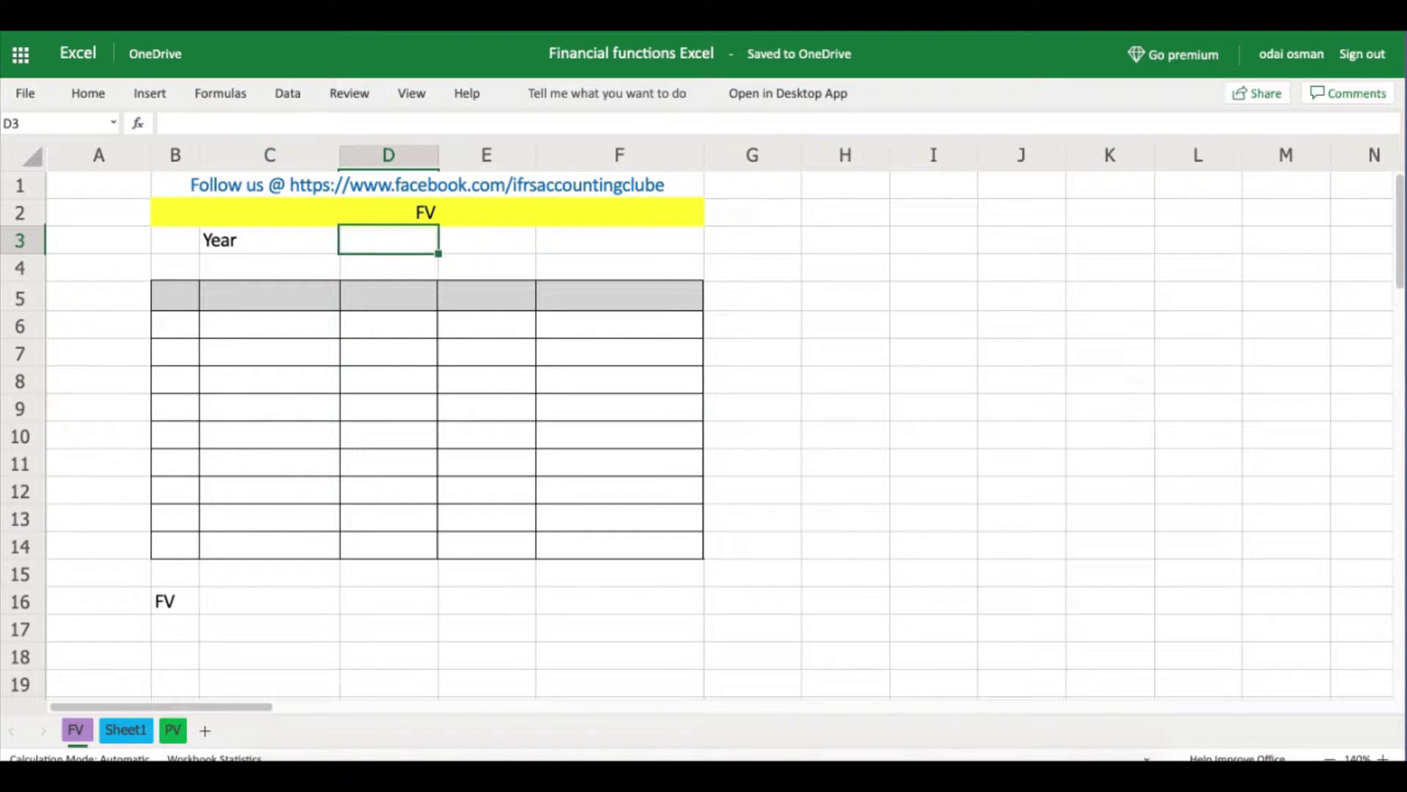
text(8)
key(Return)
Step: Label cell C4 "Interest rate" and enter 6% beside it in D4
click(252, 265)
text(Intere)
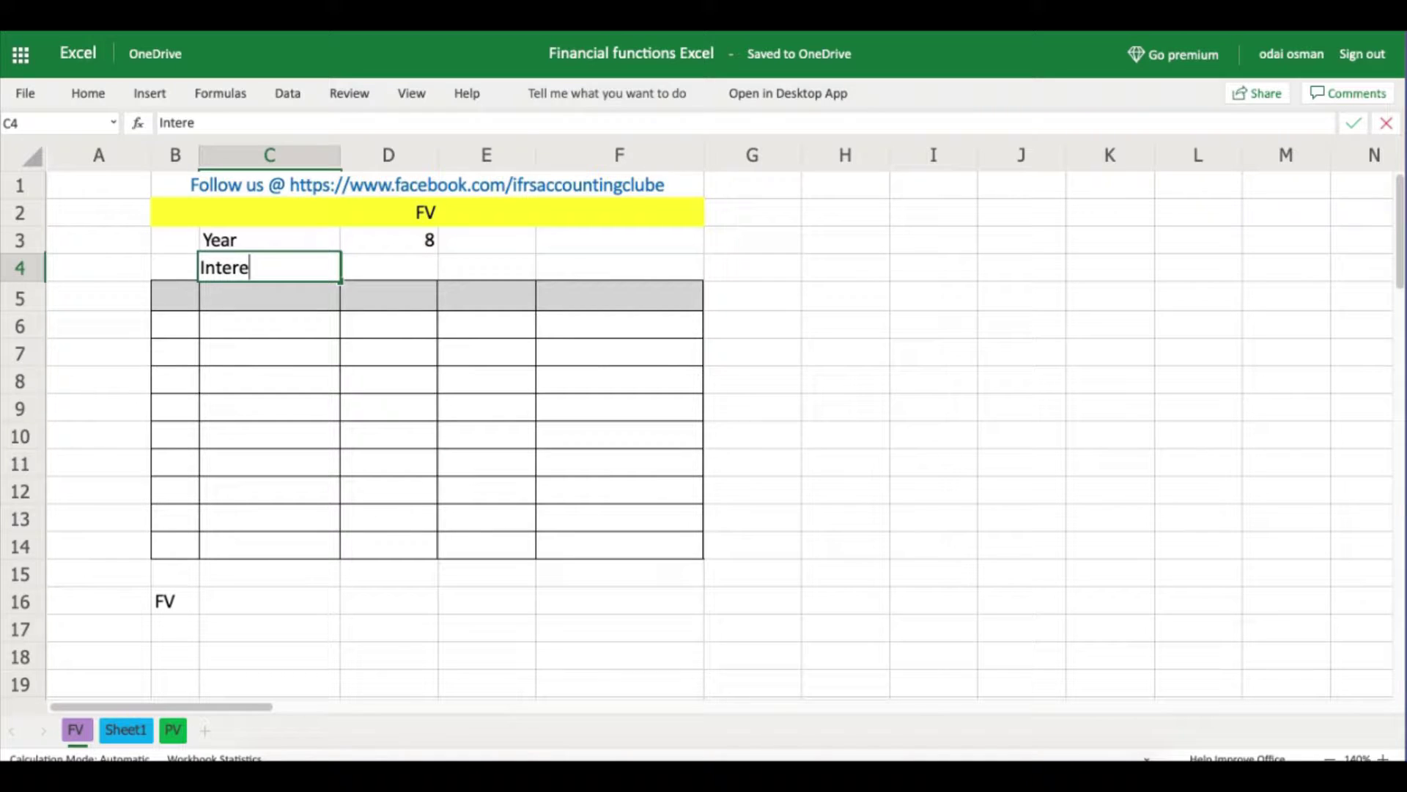
text(st rate)
key(Tab)
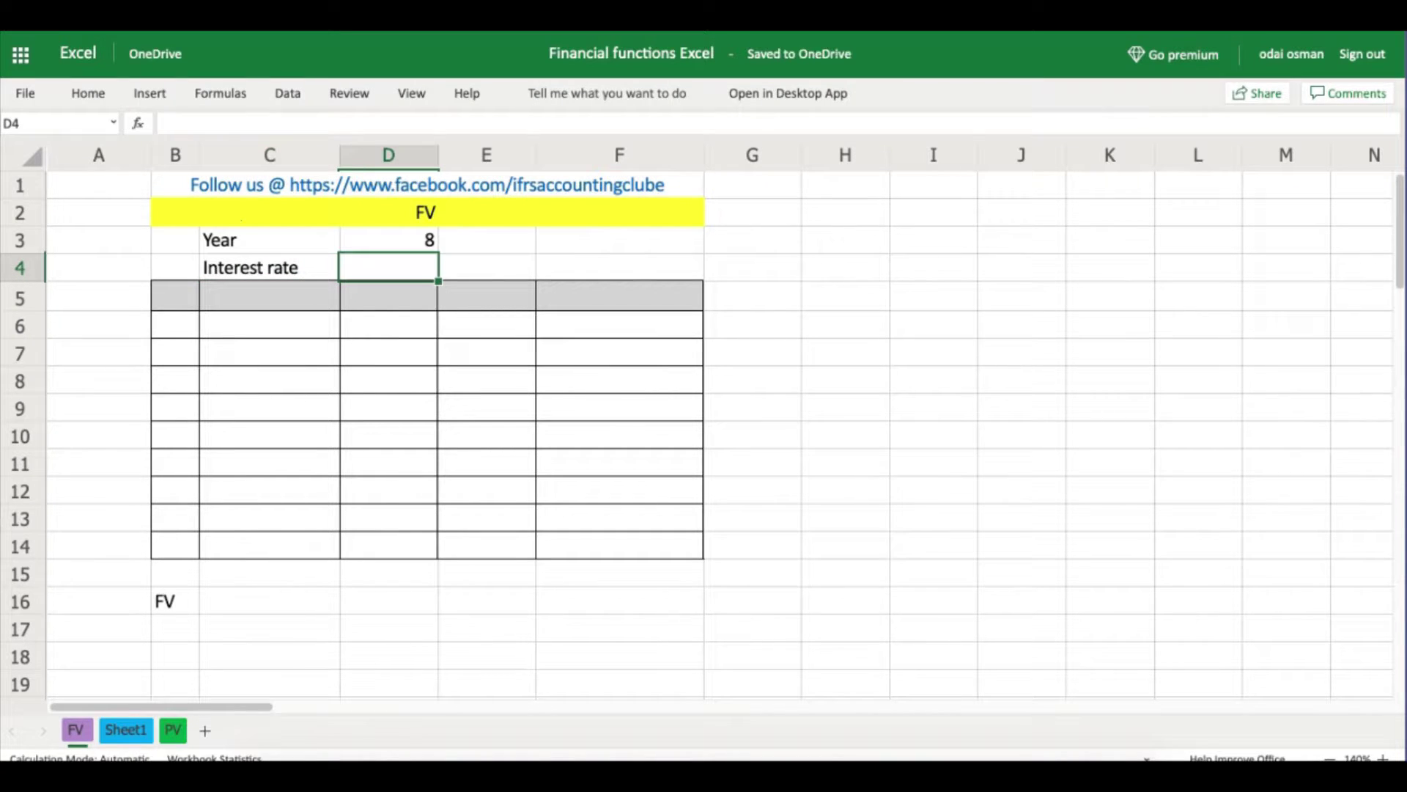
text(6%%)
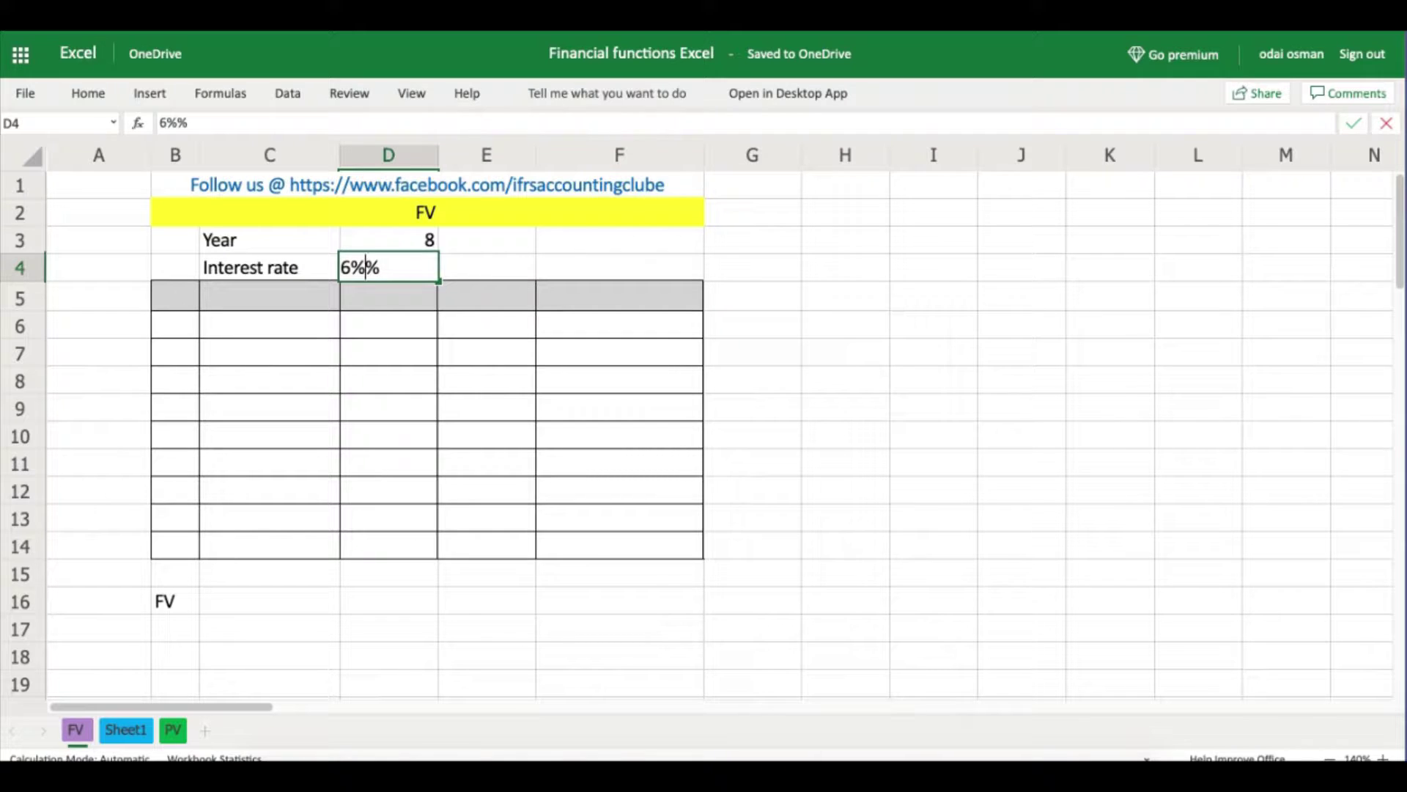
key(Return)
click(398, 269)
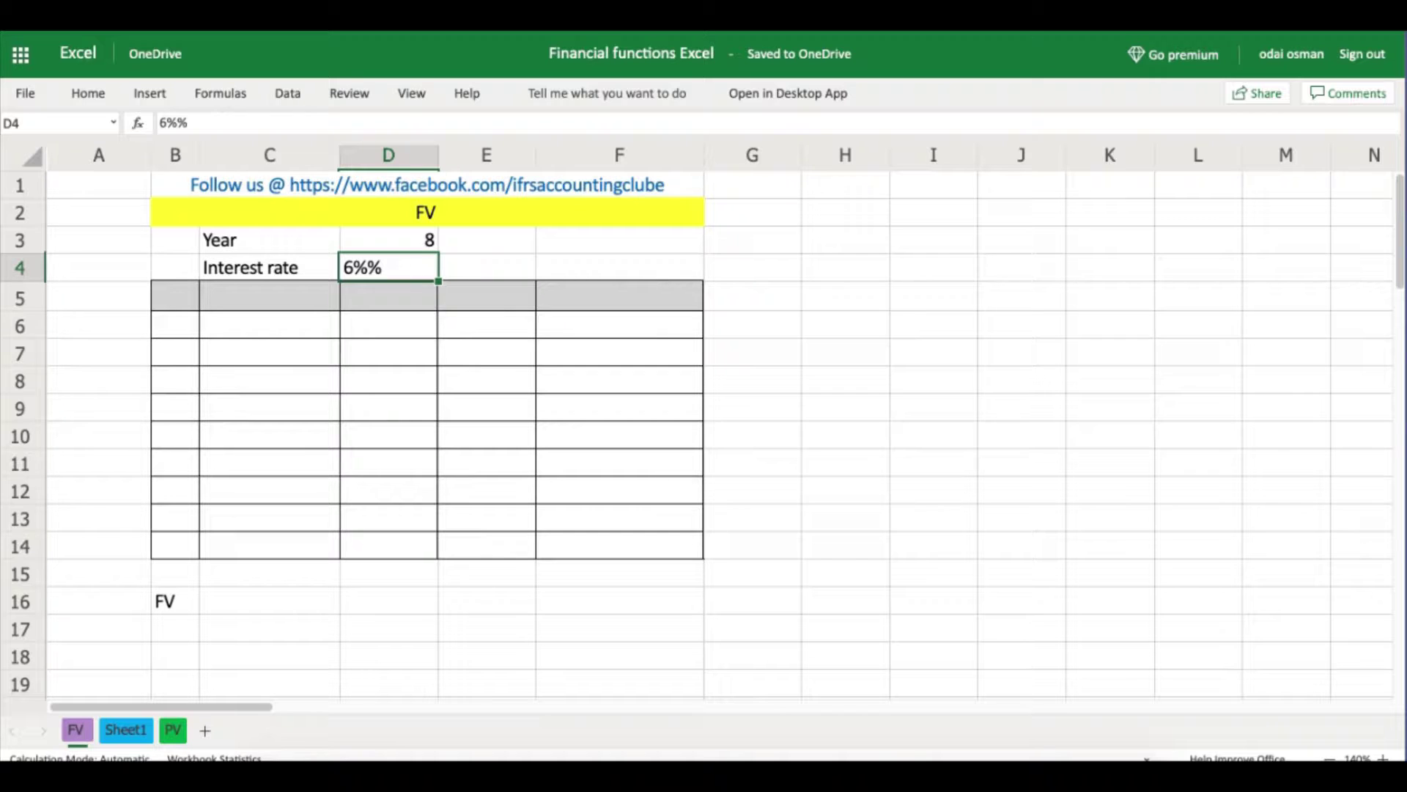
key(Delete)
text(6%)
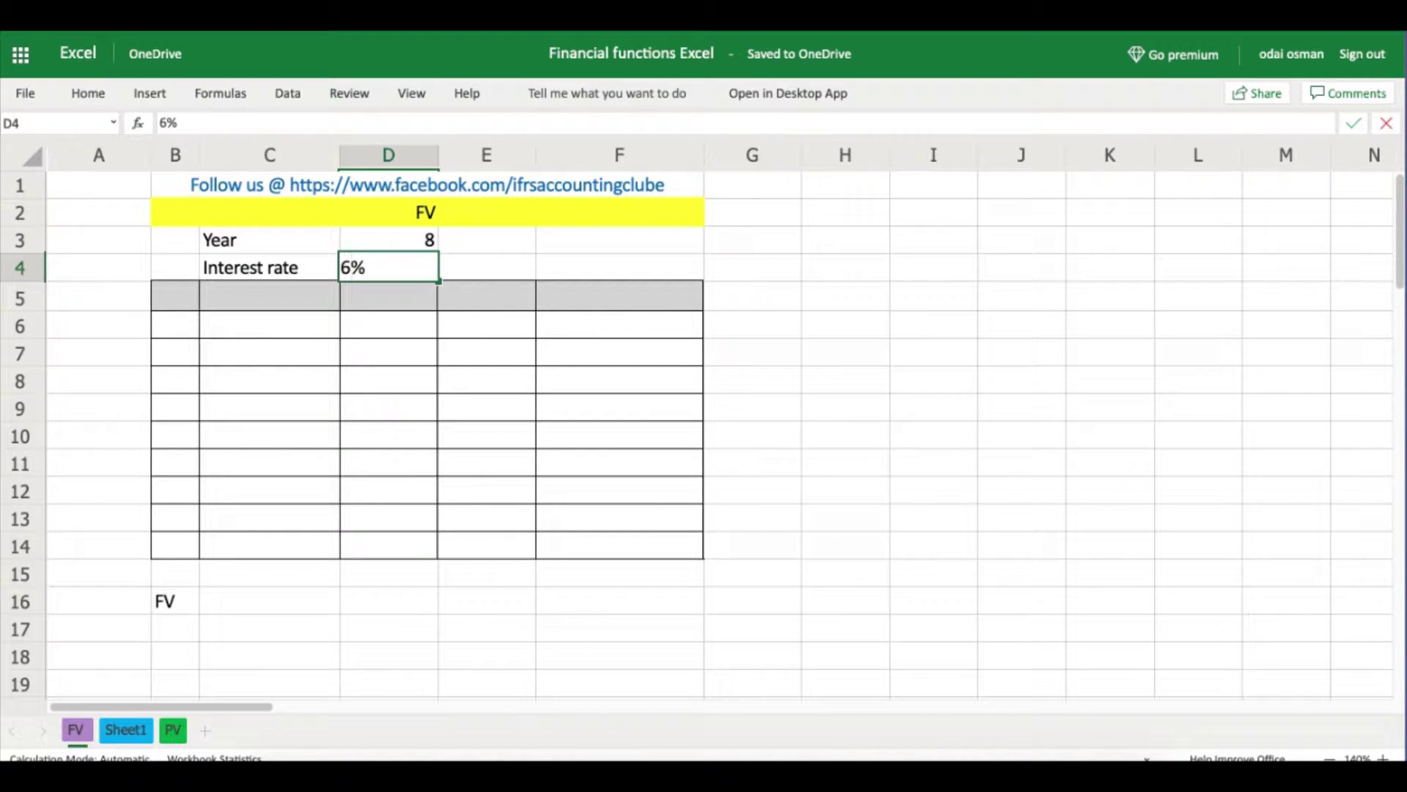
key(Return)
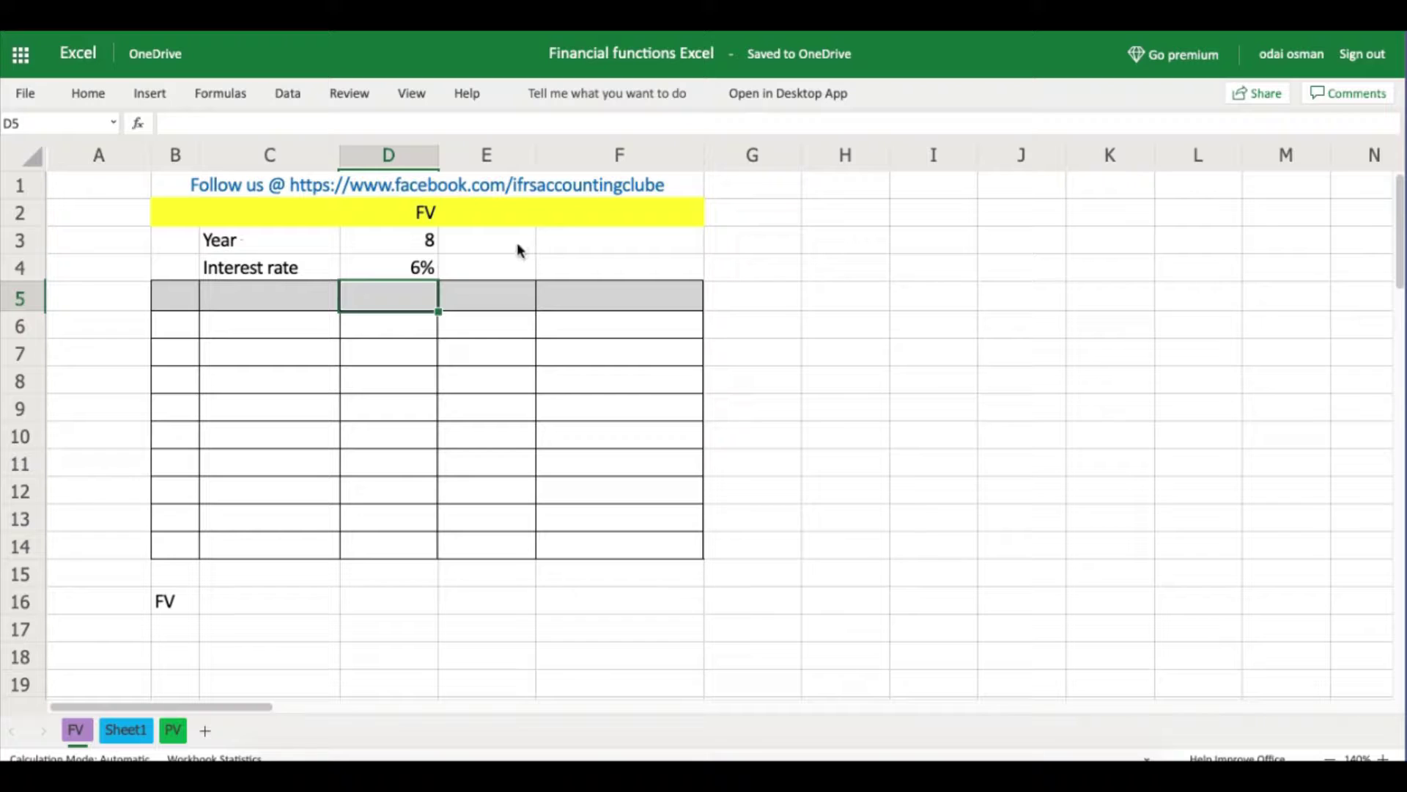
Step: Label cell F3 "Fixed payment" and enter 2000 beside it in G3
click(637, 246)
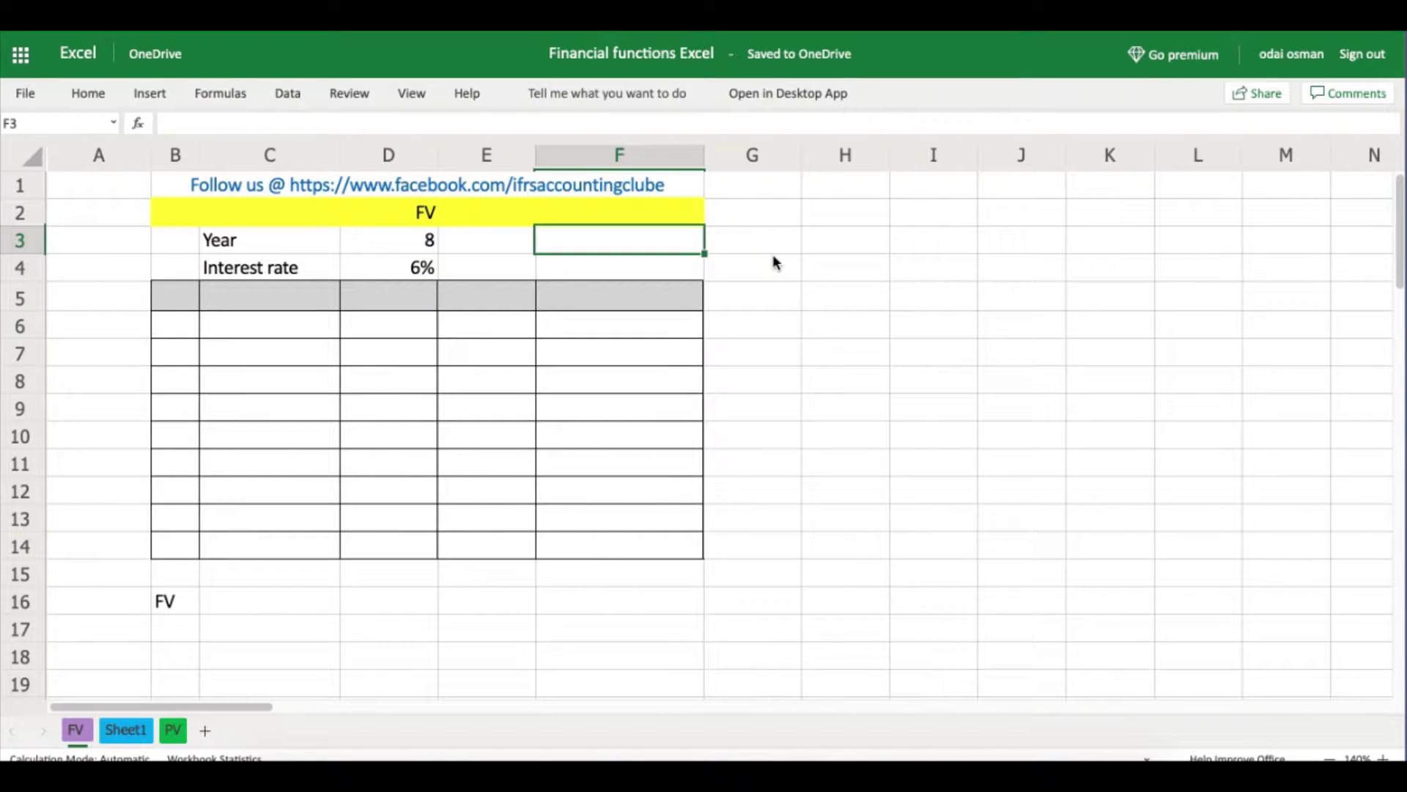
text(F)
key(BackSpace)
text(Fixed payment)
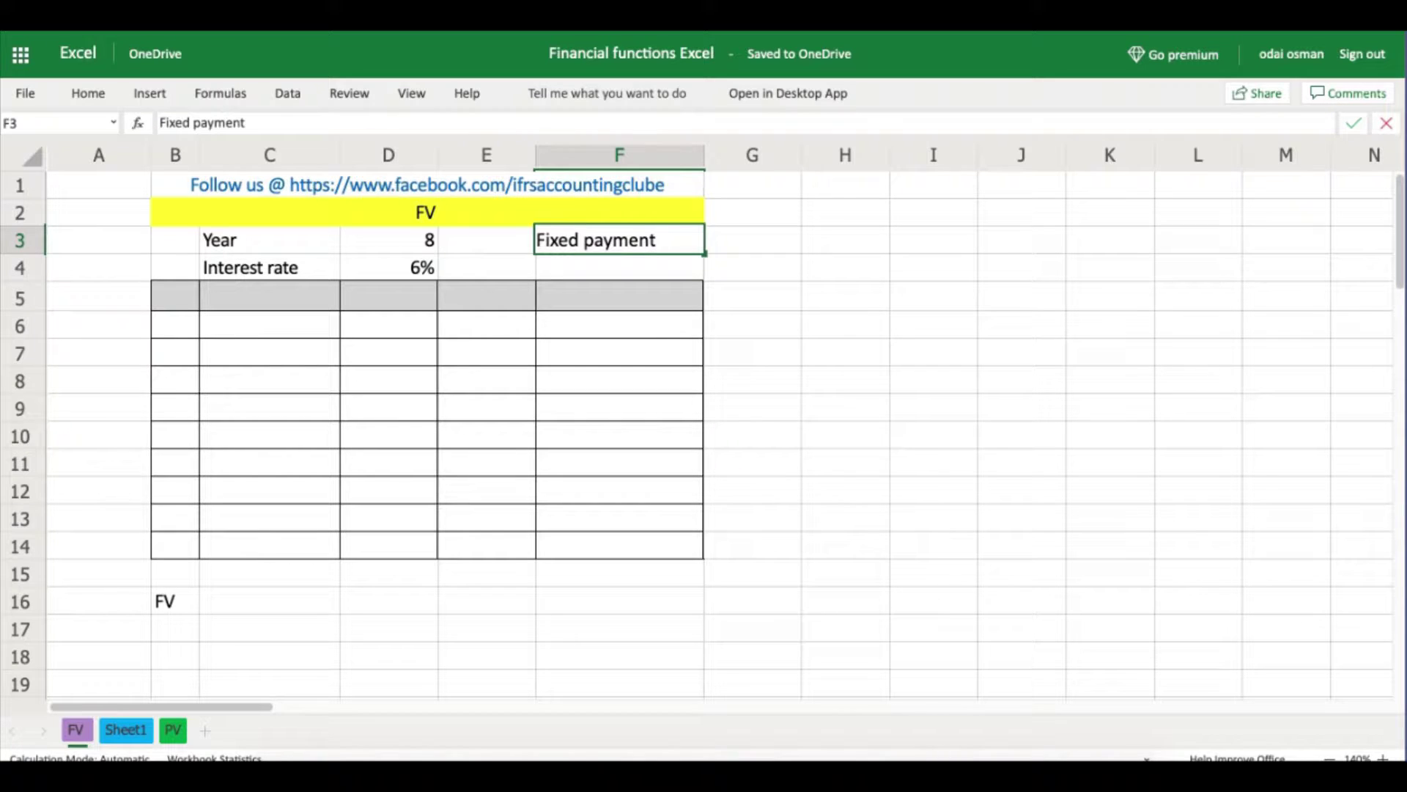
key(Tab)
text(2000)
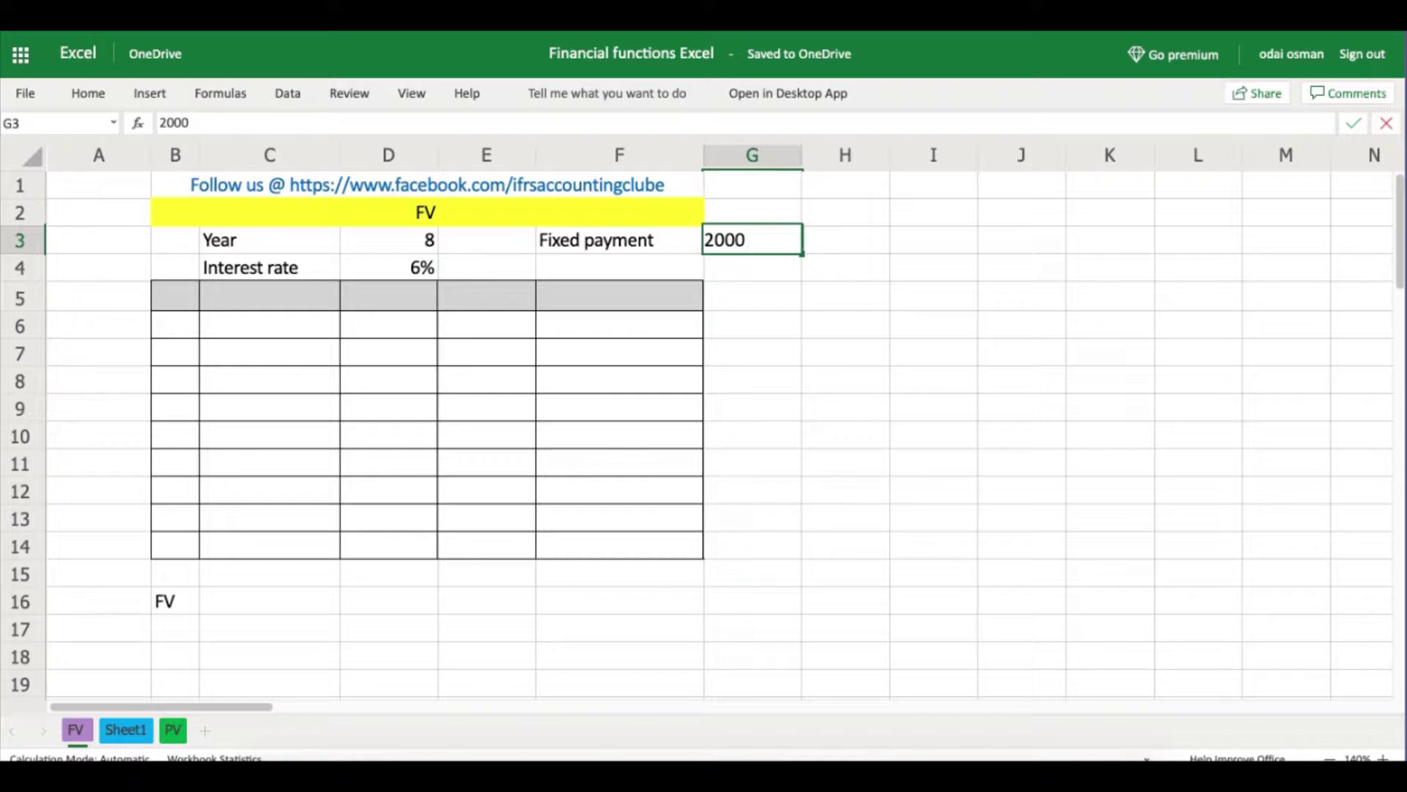
key(Return)
click(848, 356)
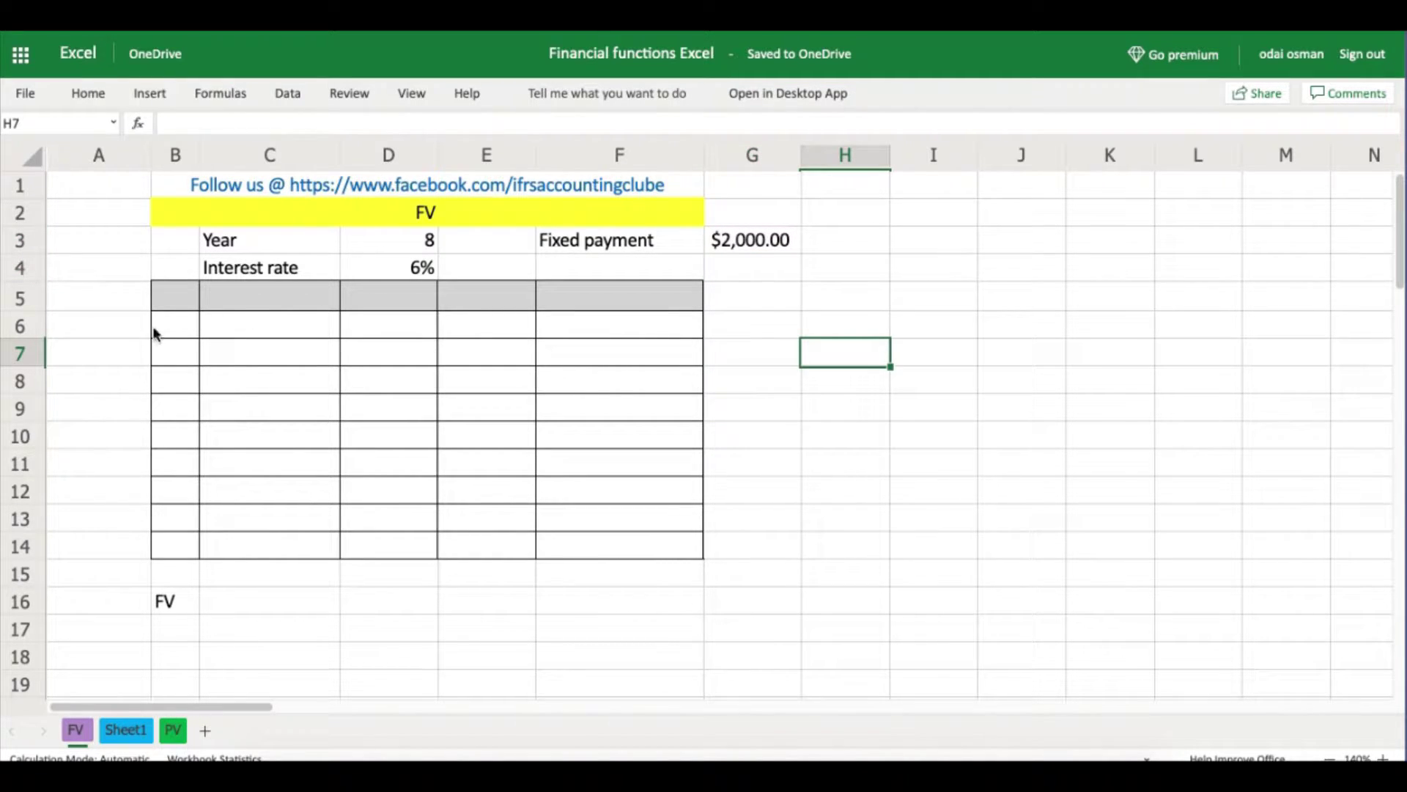
Step: Enter the table headers "Year" in B5 and "Opening balance" in C5
click(174, 297)
text(Year)
key(Tab)
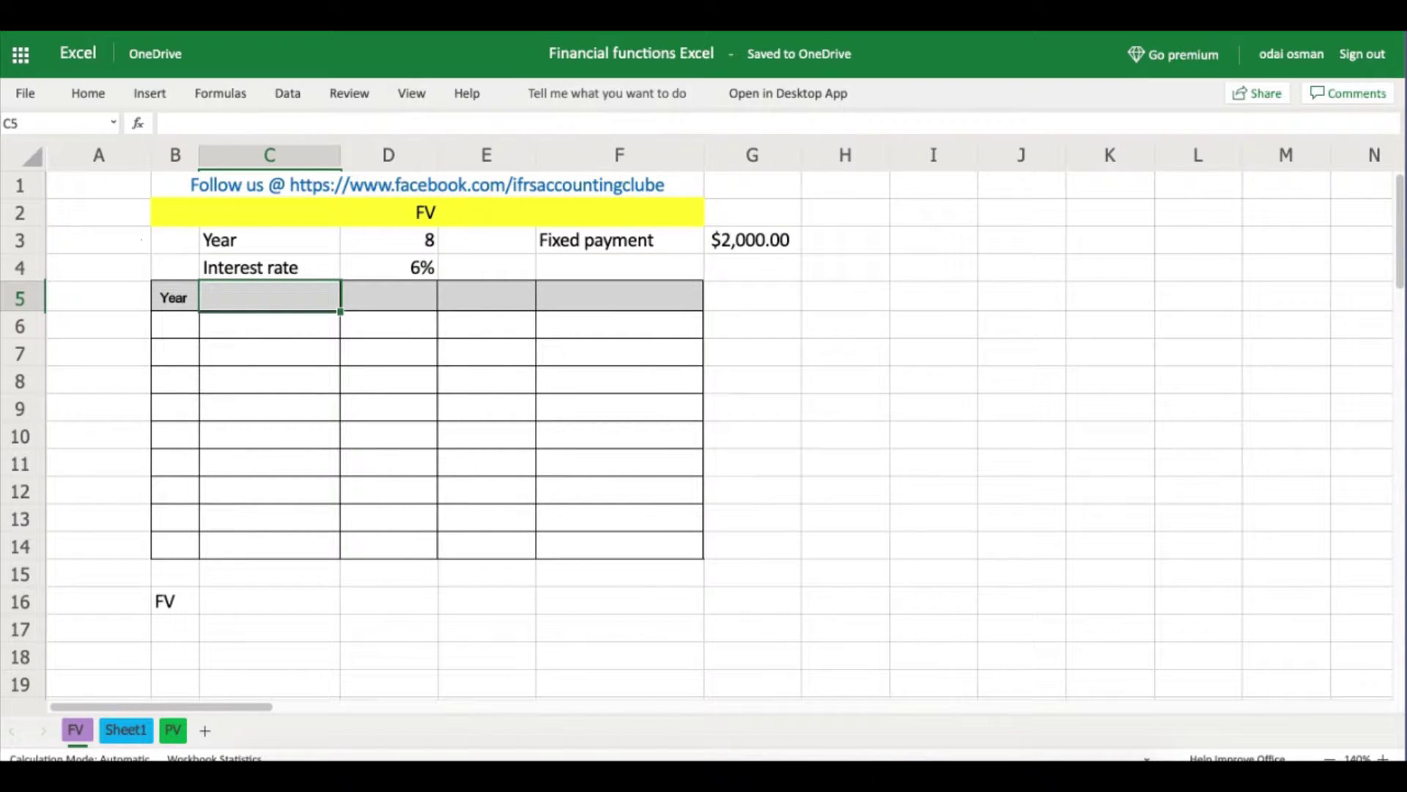
text(Opening)
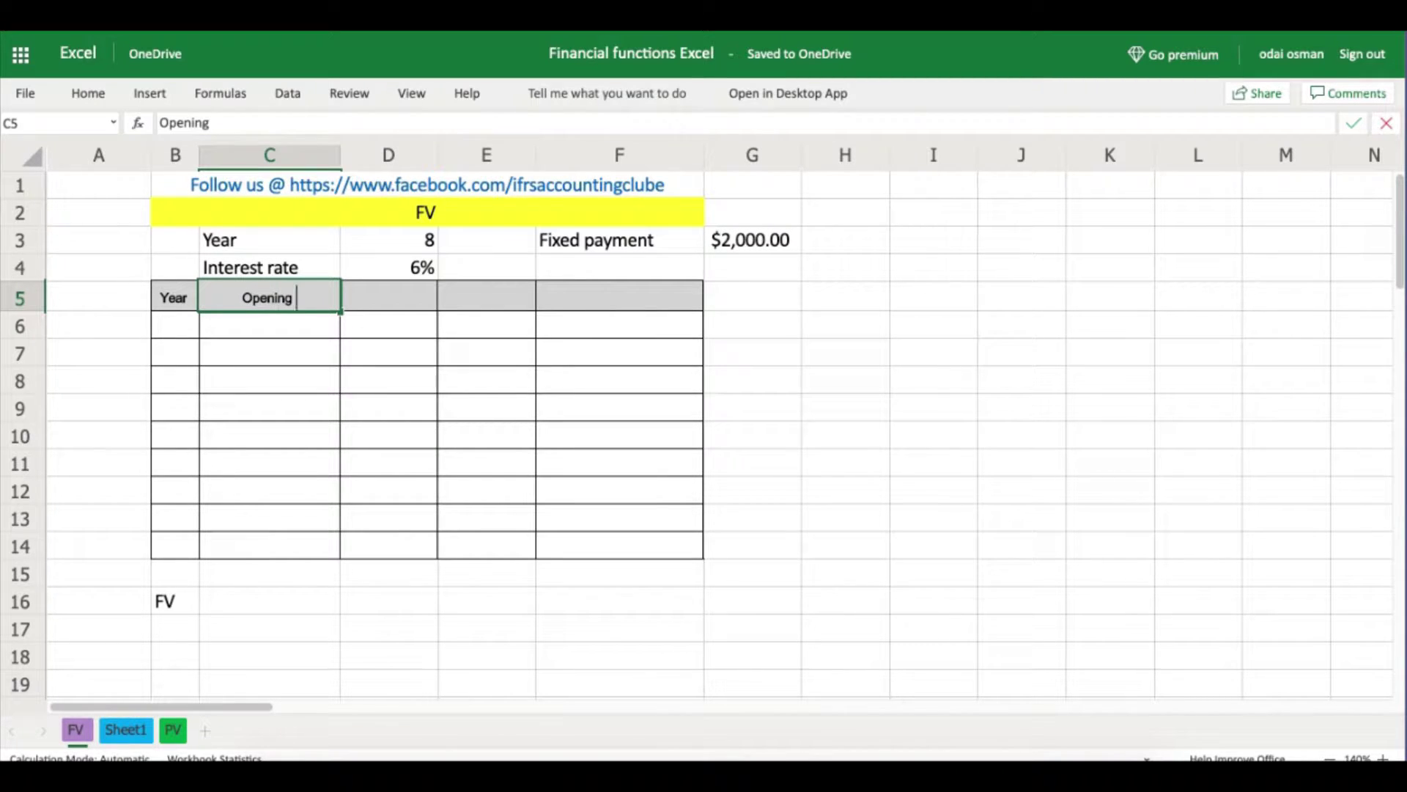
text( balance)
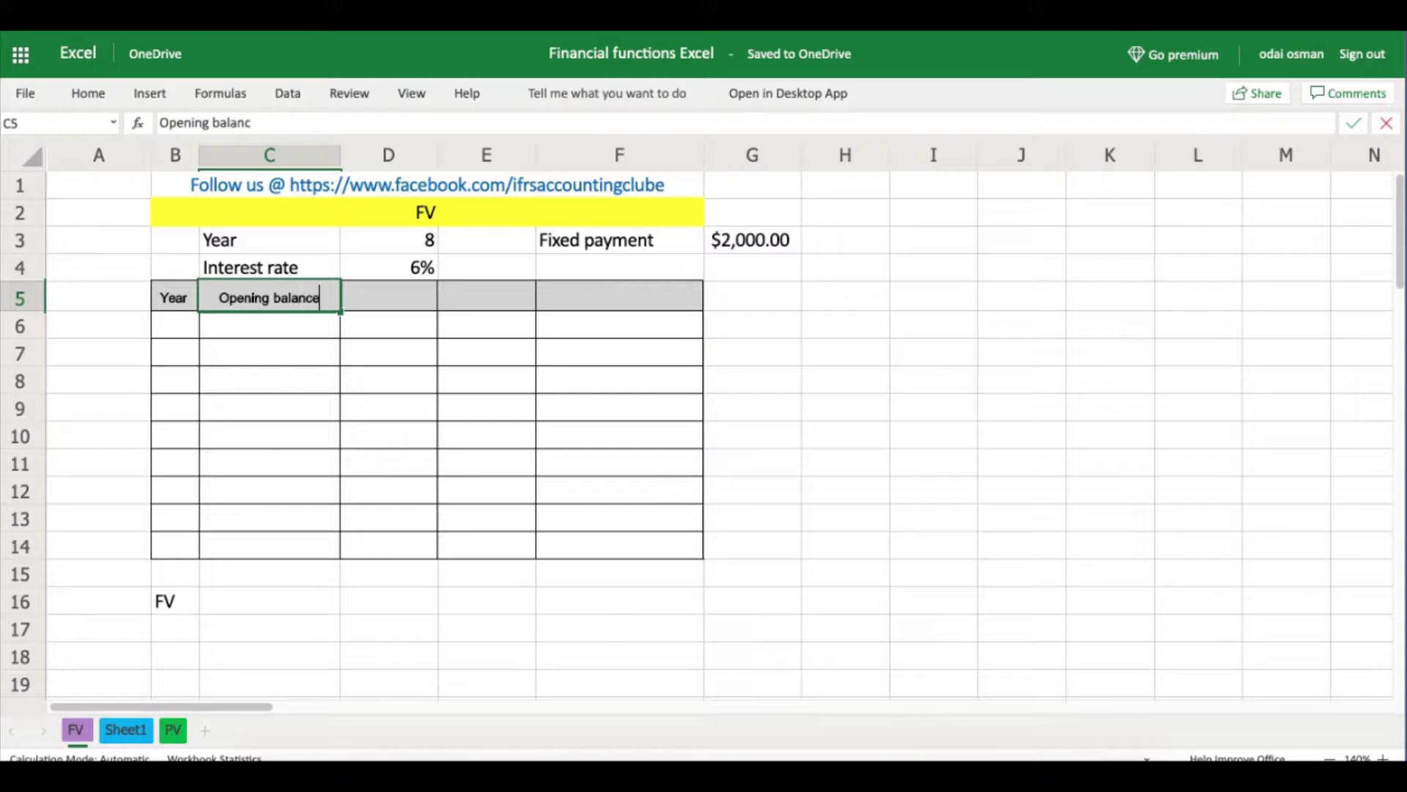
key(Tab)
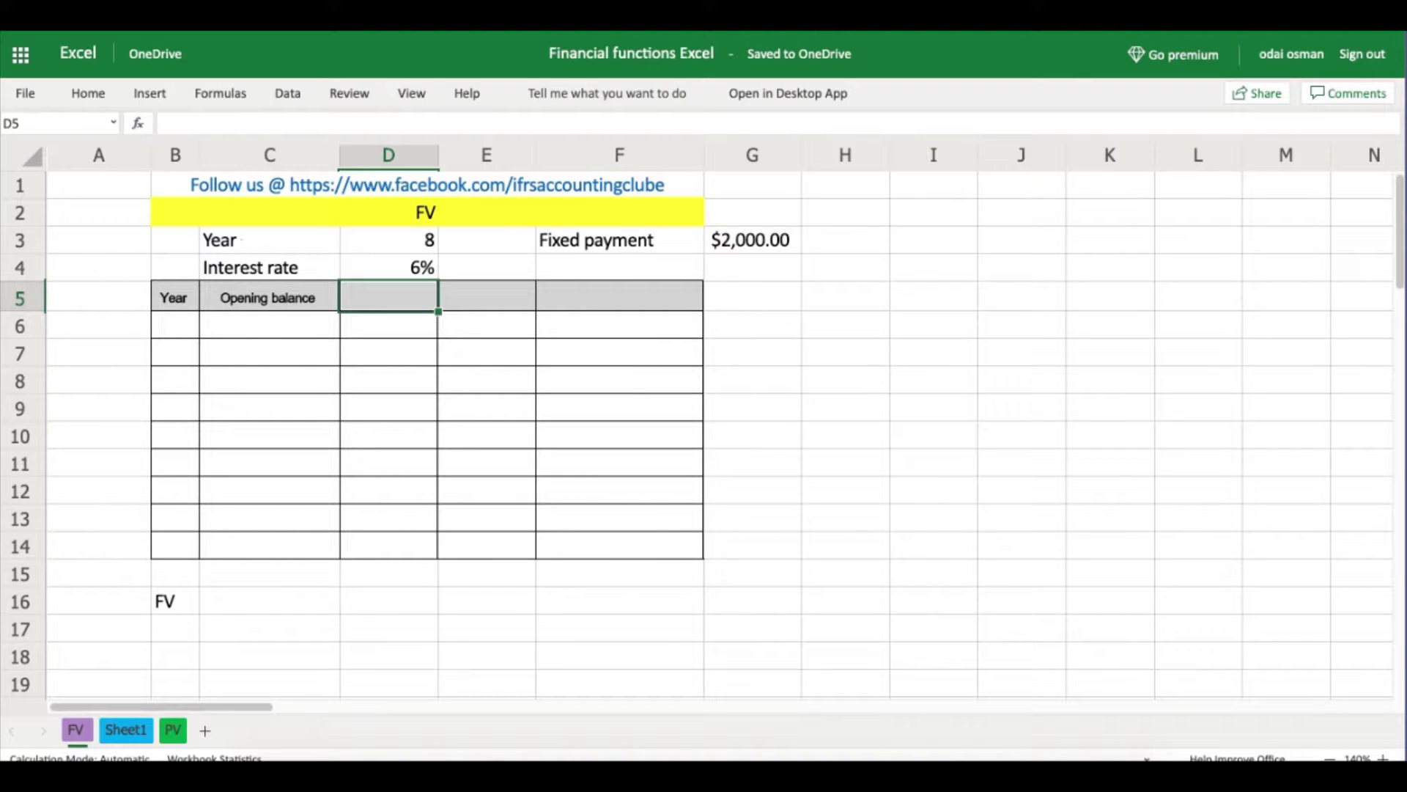
Step: Complete the header row with "Deposit" in D5, "Interest" in E5 and "Closing balance" in F5
text(Deposit)
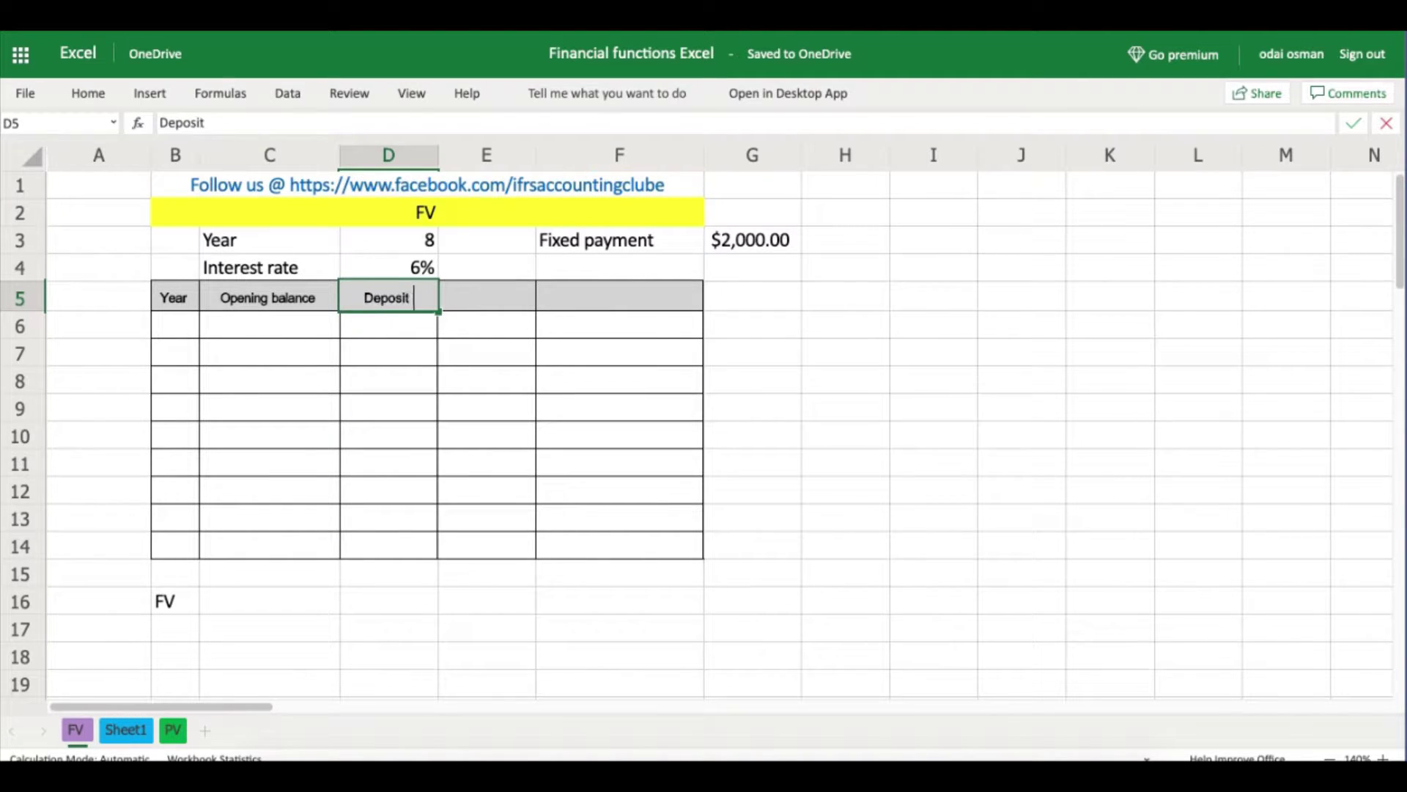
key(Tab)
text(In)
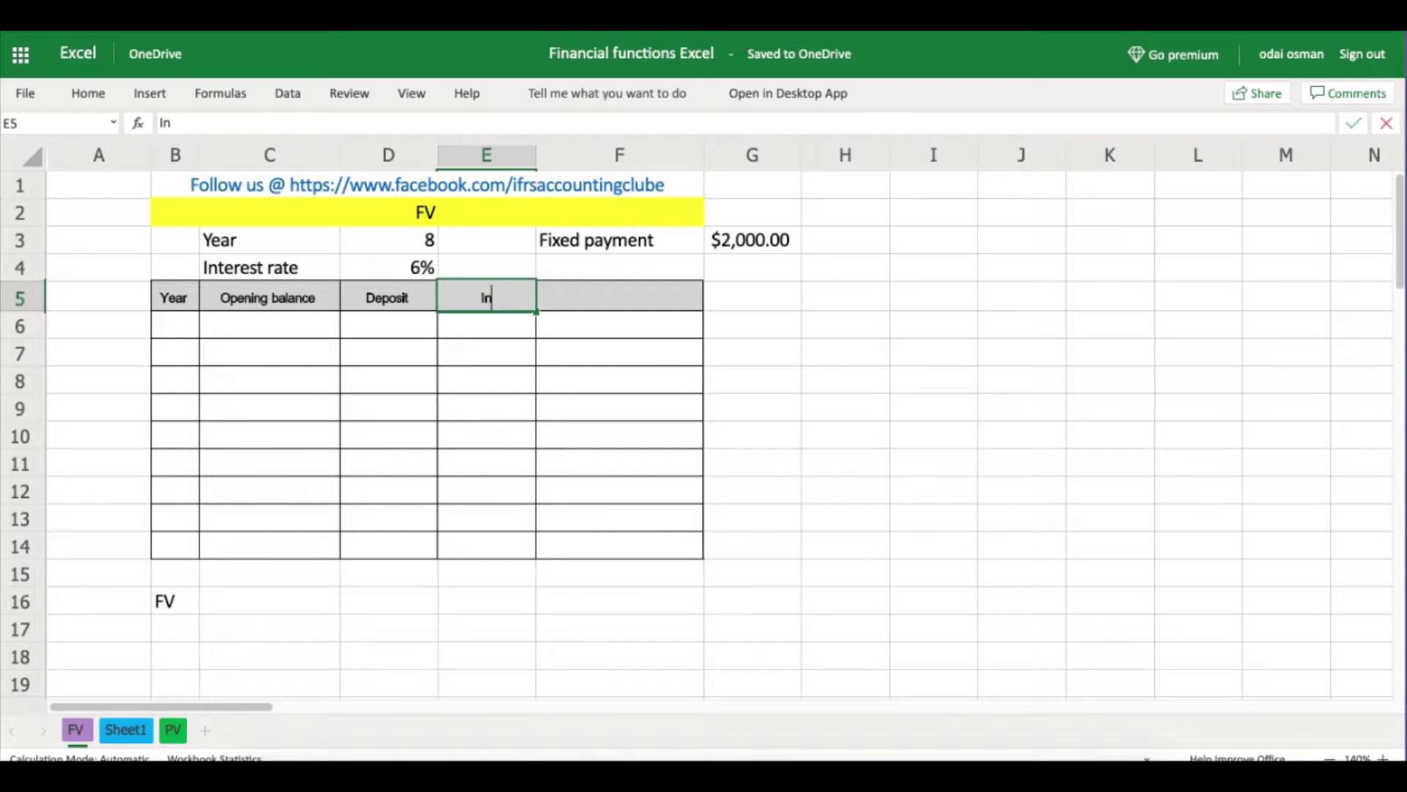
text(terest)
key(Tab)
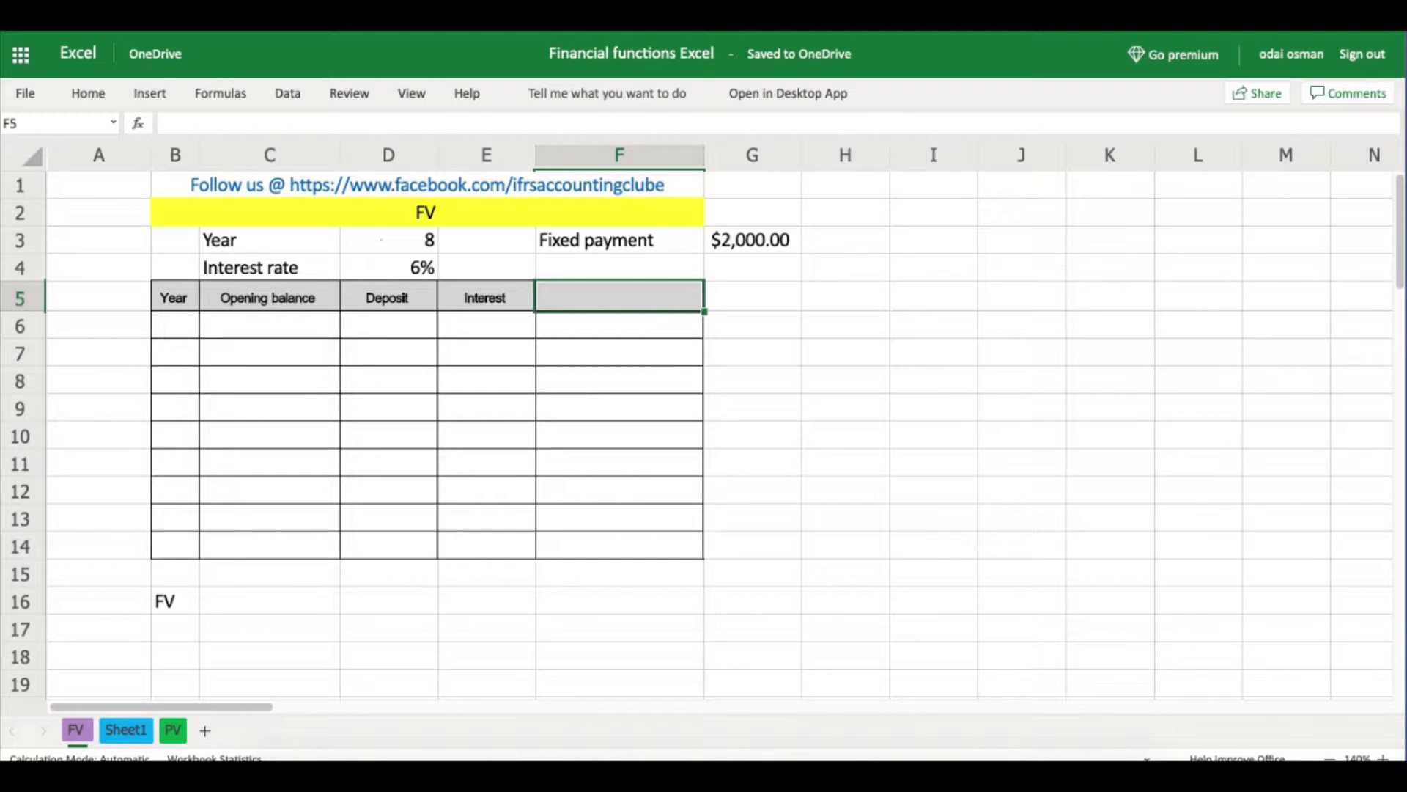
text(Cl)
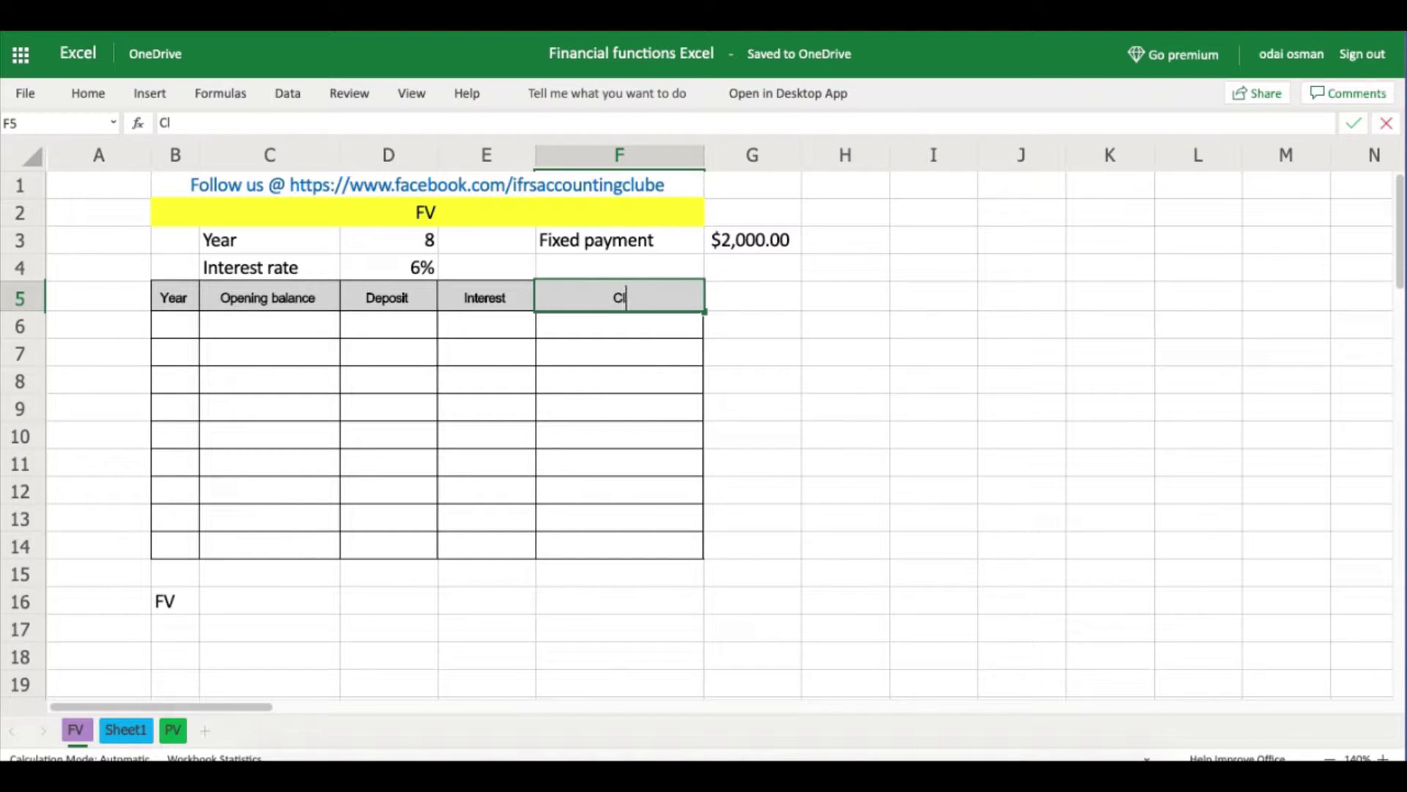
text(osing balance)
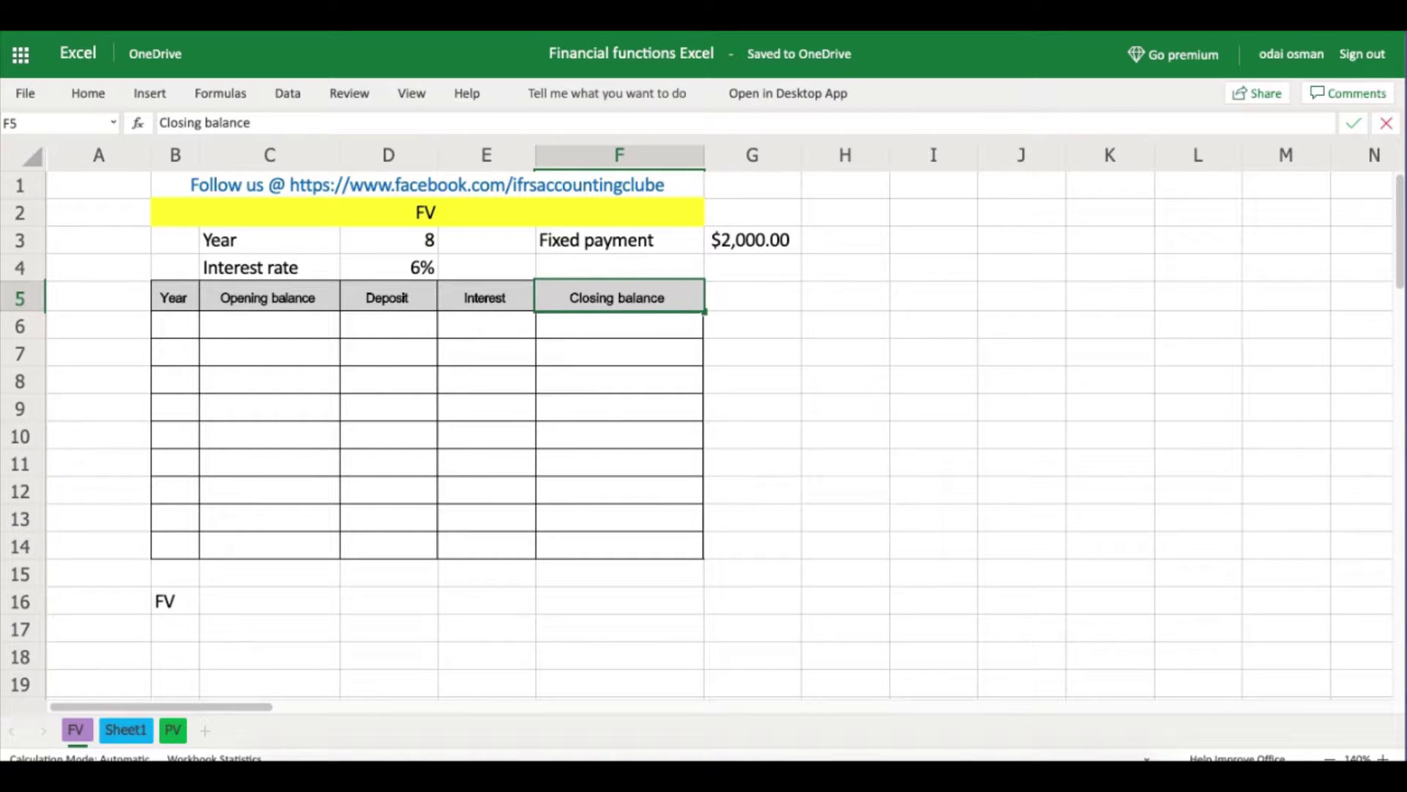
key(Return)
Step: Number the Year column from 1 to 8 in cells B6 to B13 by extending a 1, 2 series
click(183, 325)
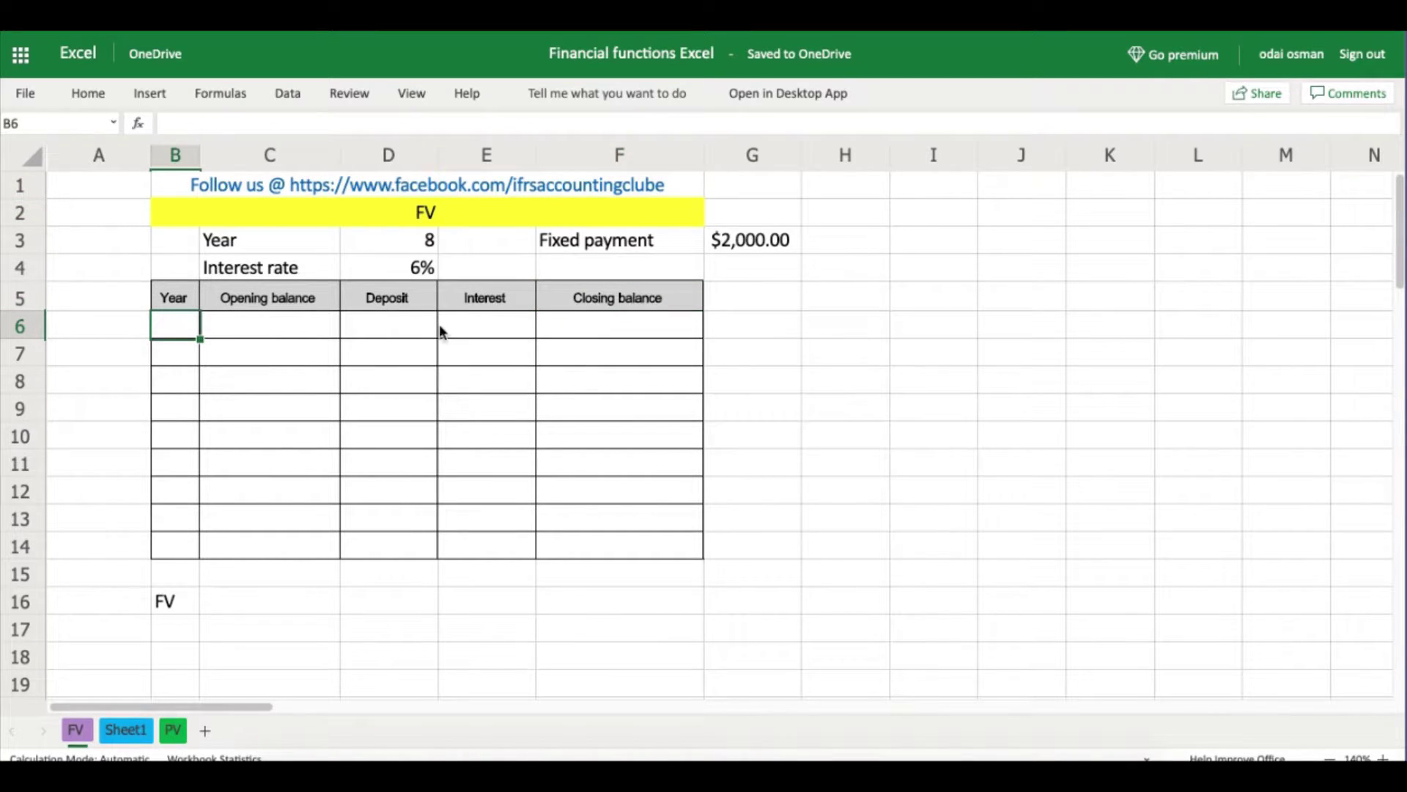
text(1)
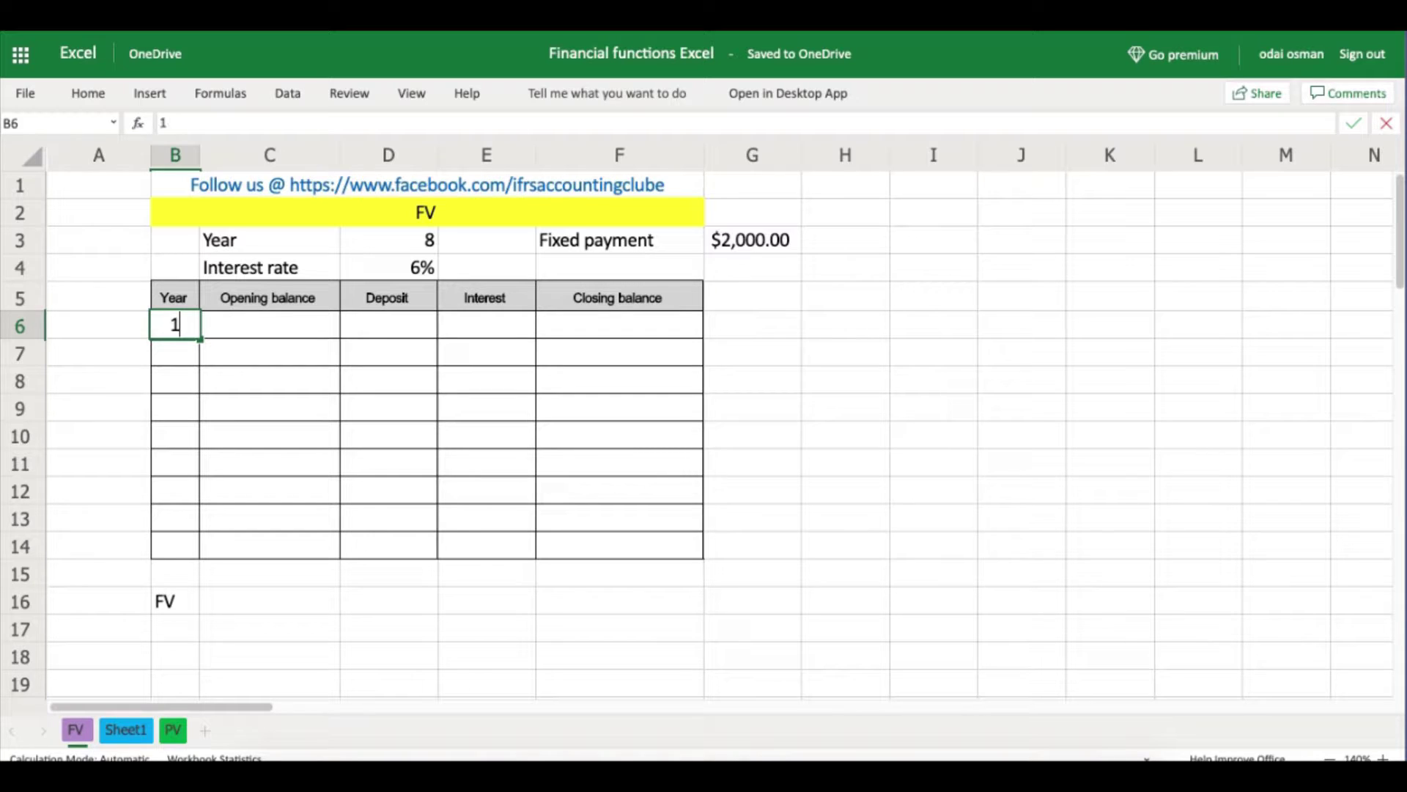
key(Return)
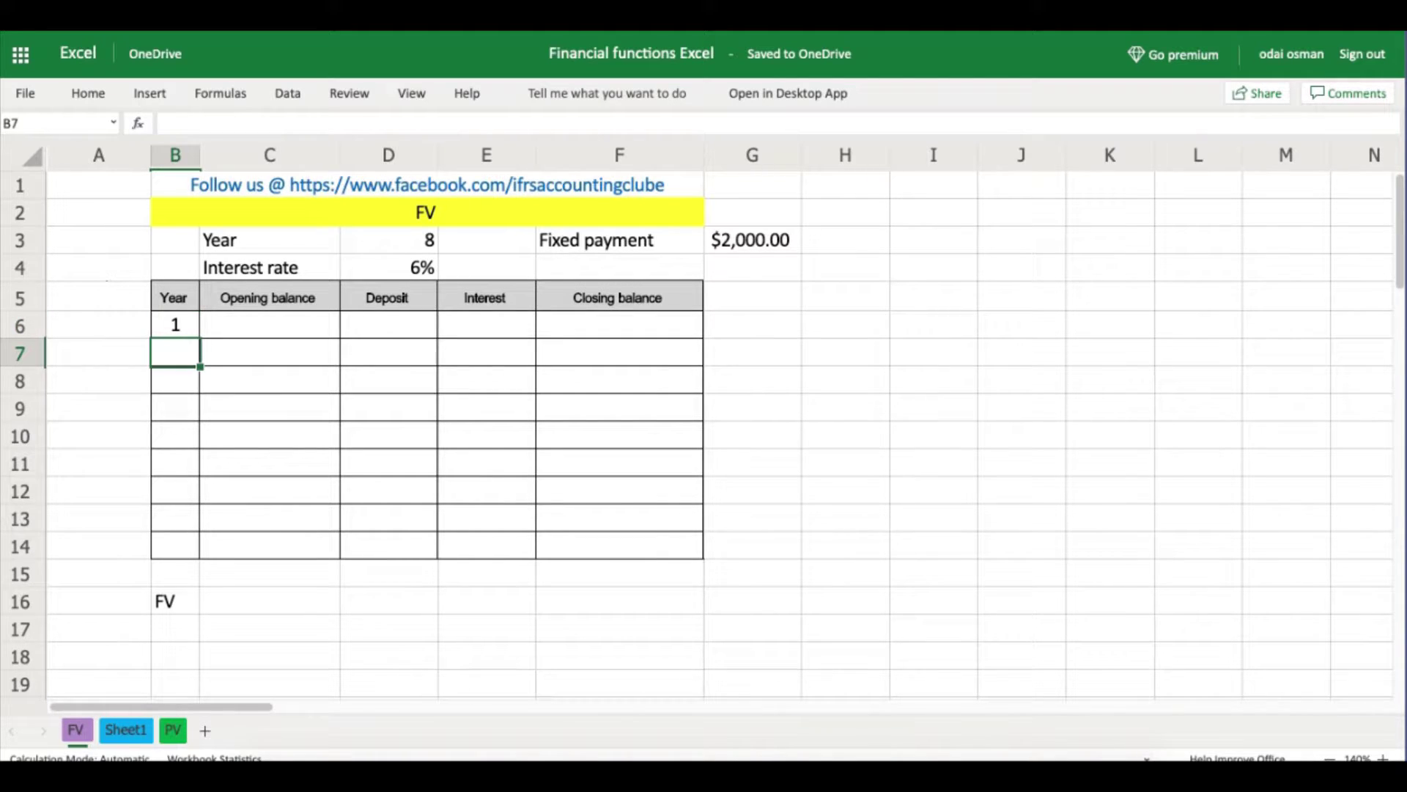
text(2)
key(Return)
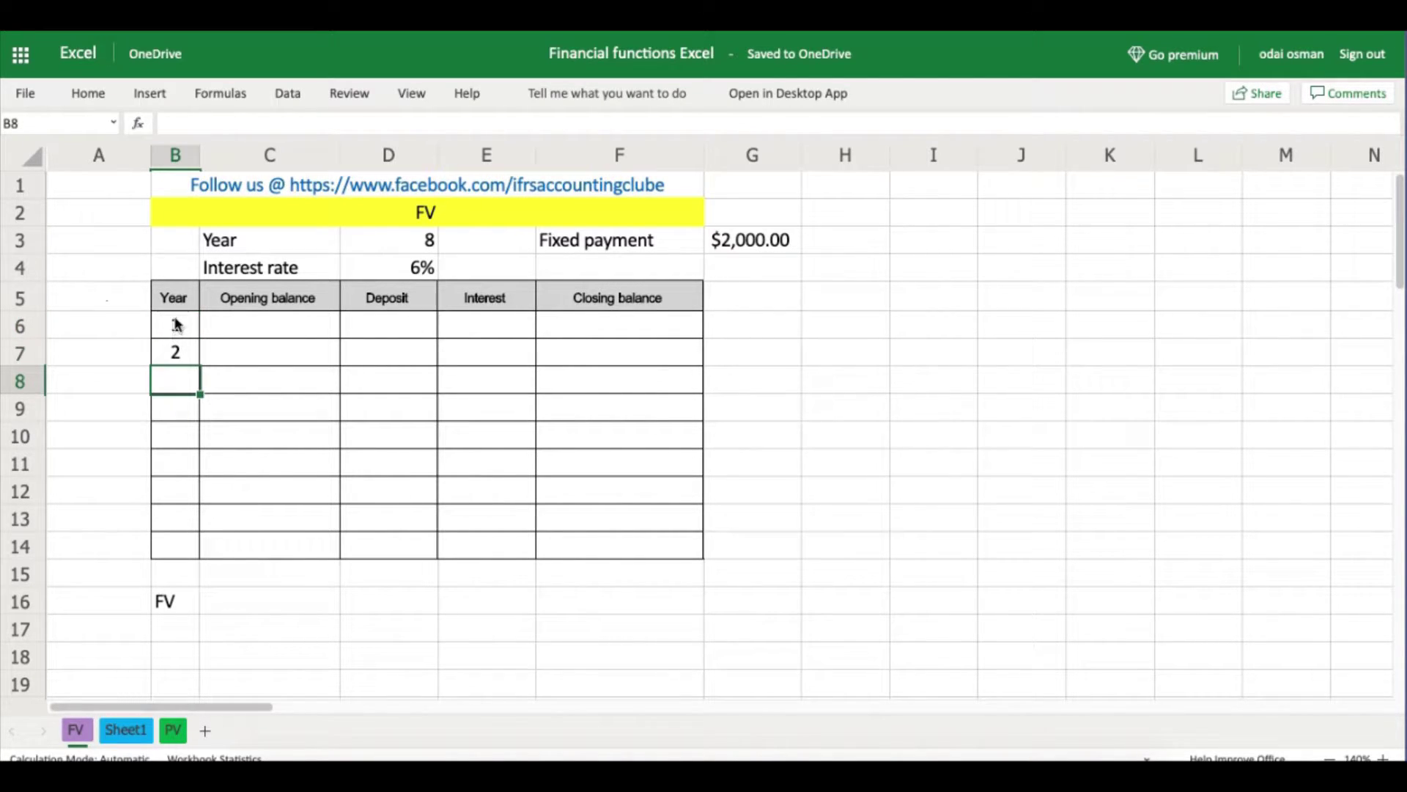
click(176, 328)
drag(176, 343, 199, 518)
click(254, 462)
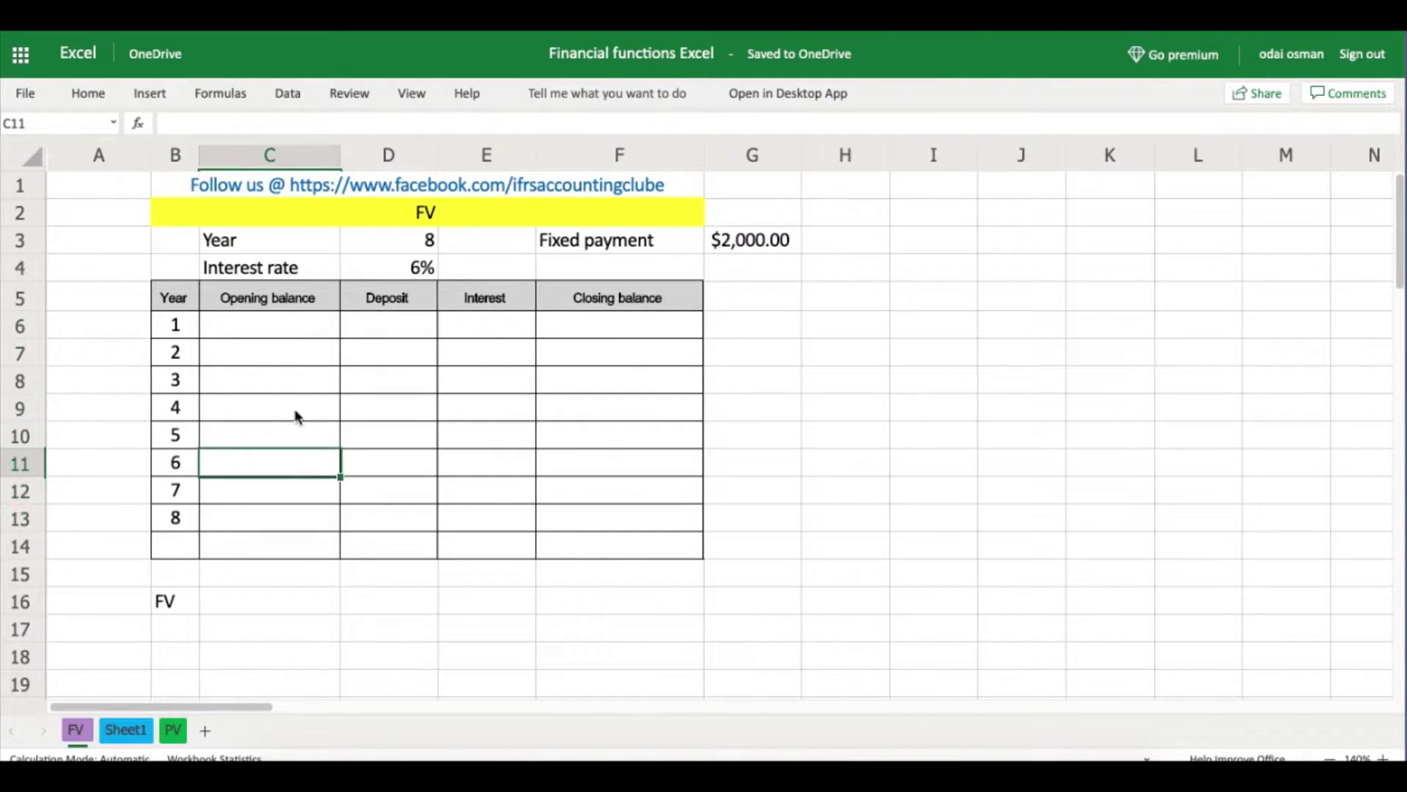
Step: For year 1, enter an opening balance of 0 in C6 and a deposit of 2000 in D6
click(268, 325)
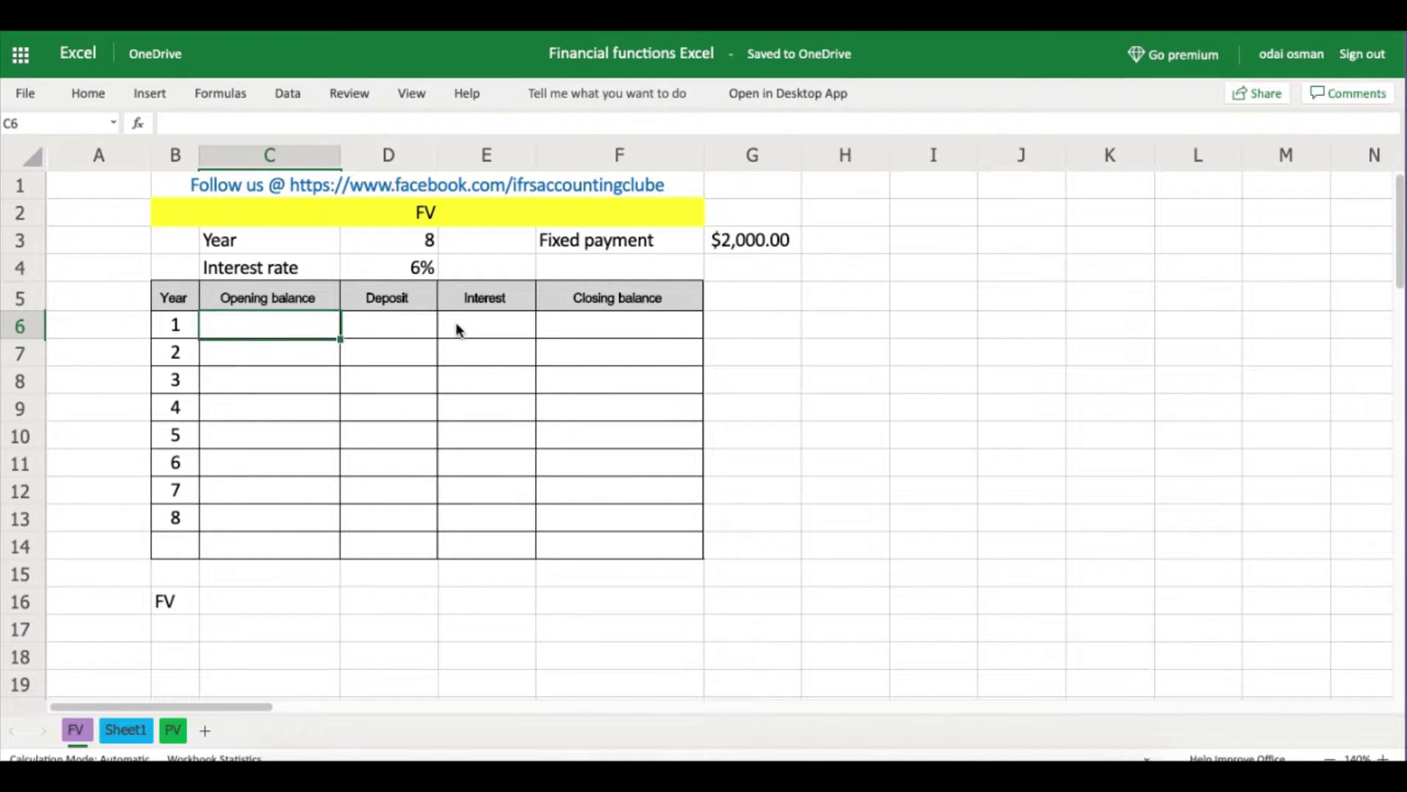
text(0)
key(Return)
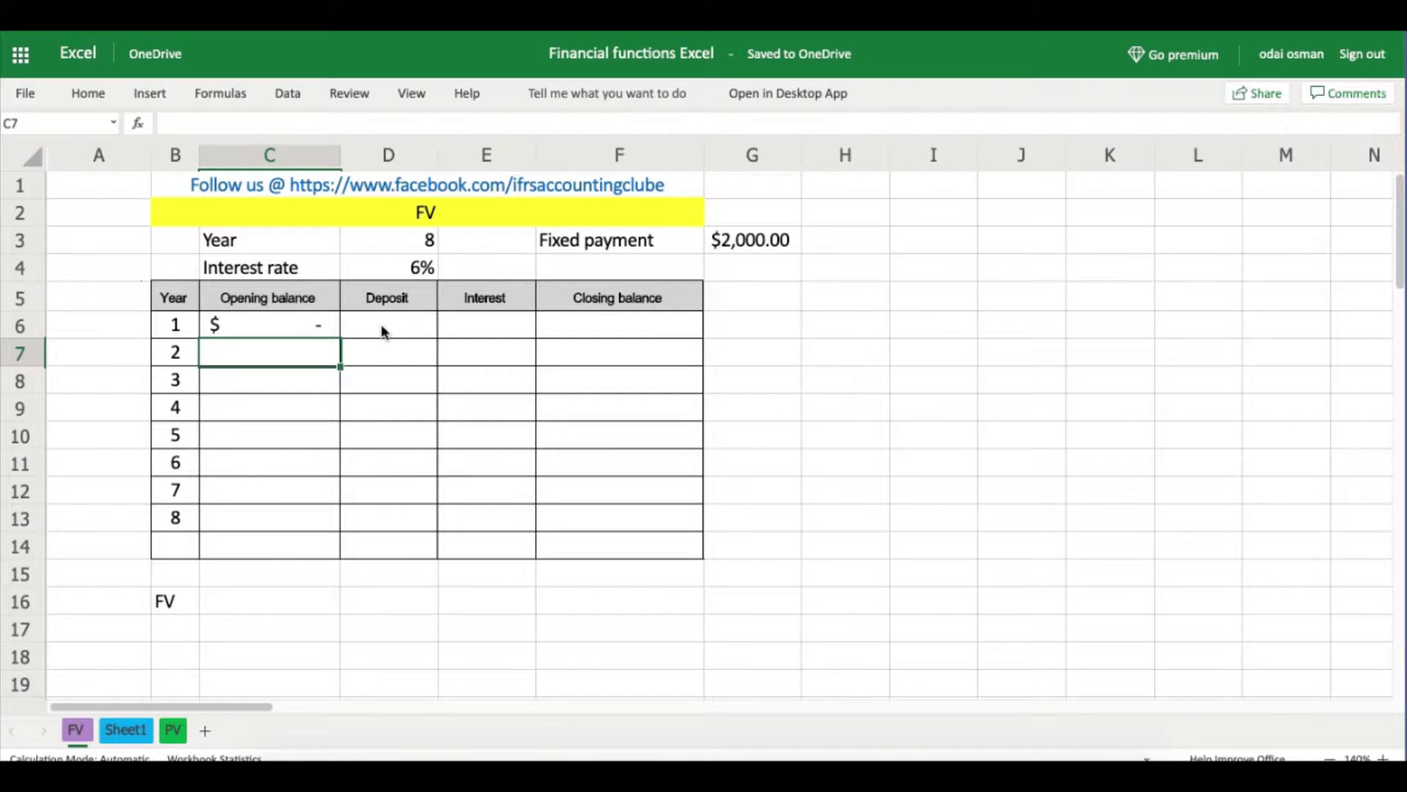
click(384, 332)
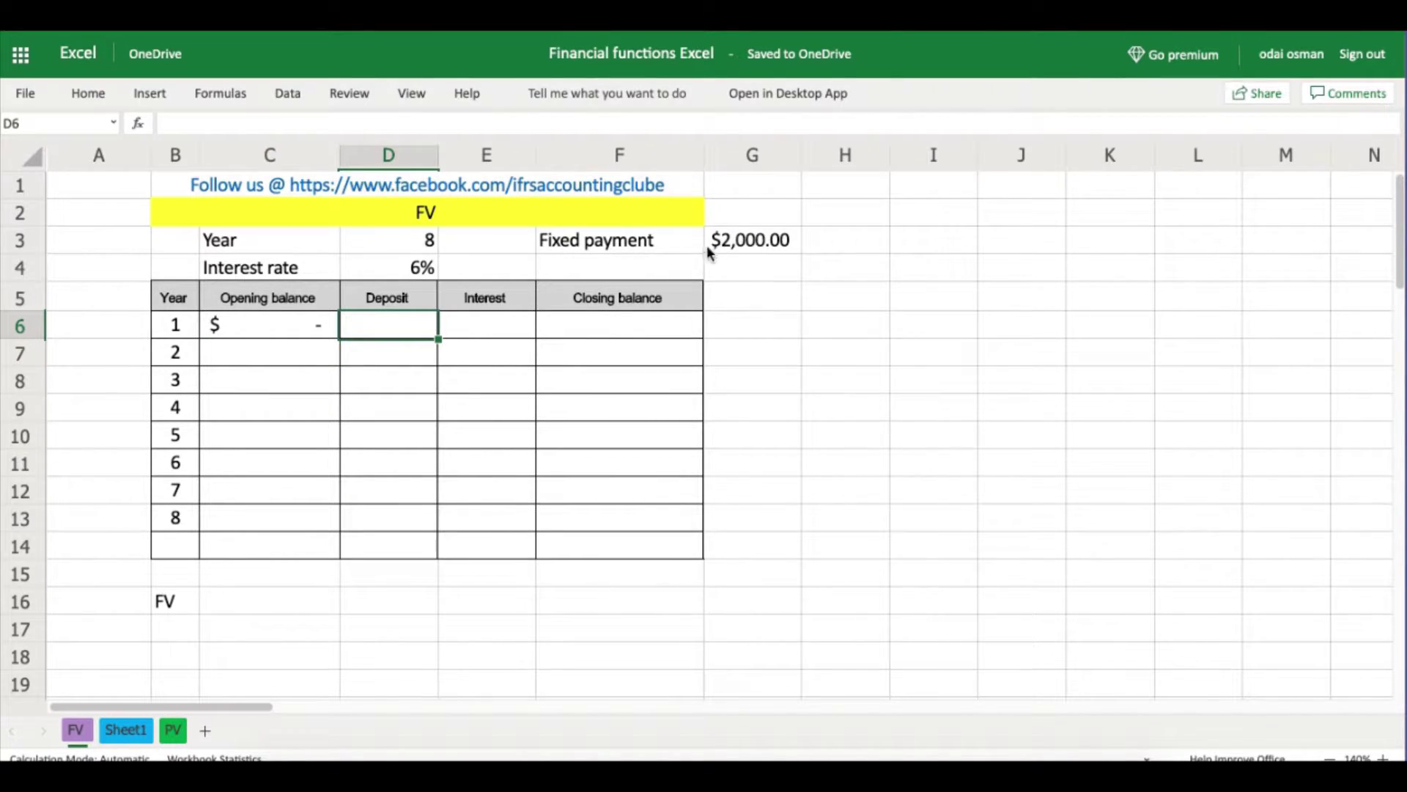
click(770, 242)
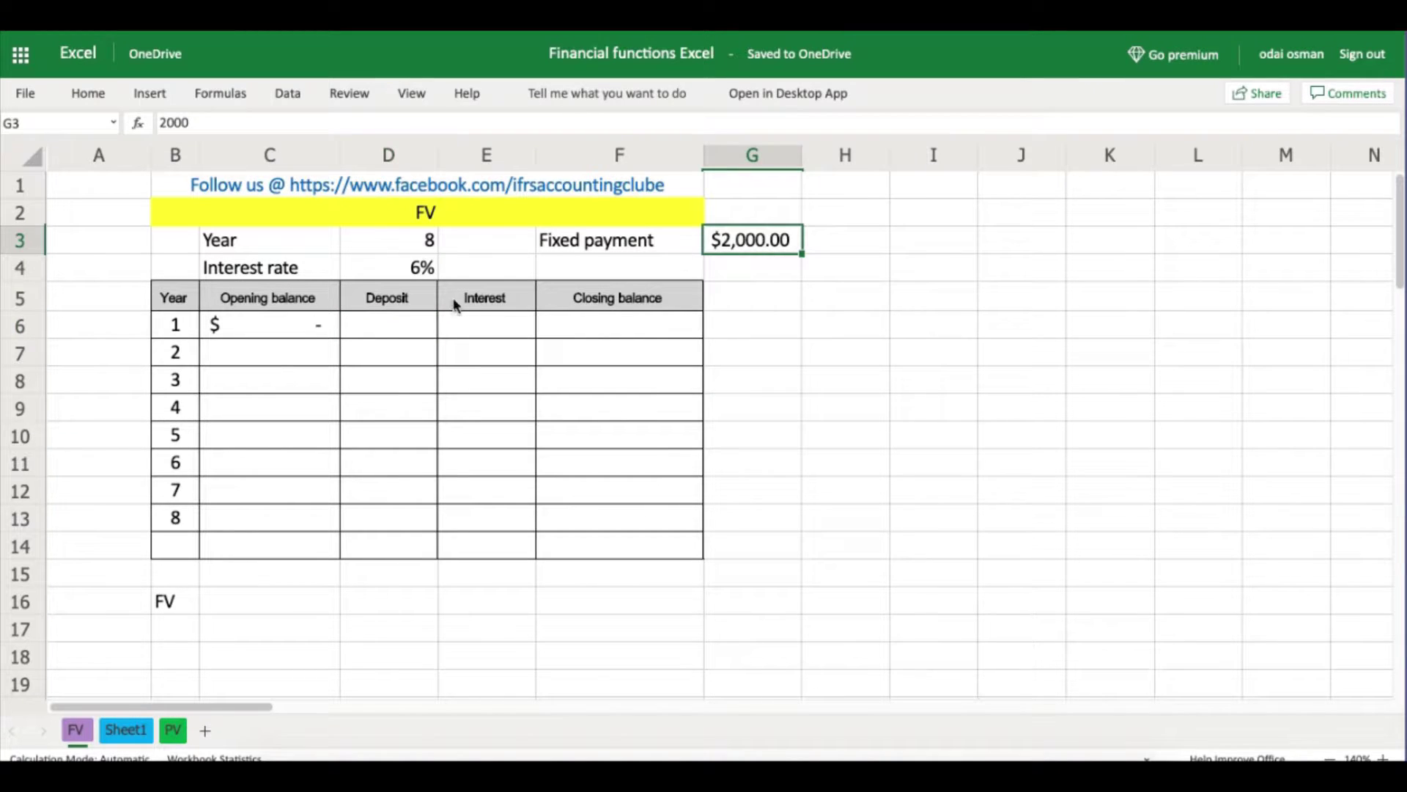
click(374, 322)
text(2000)
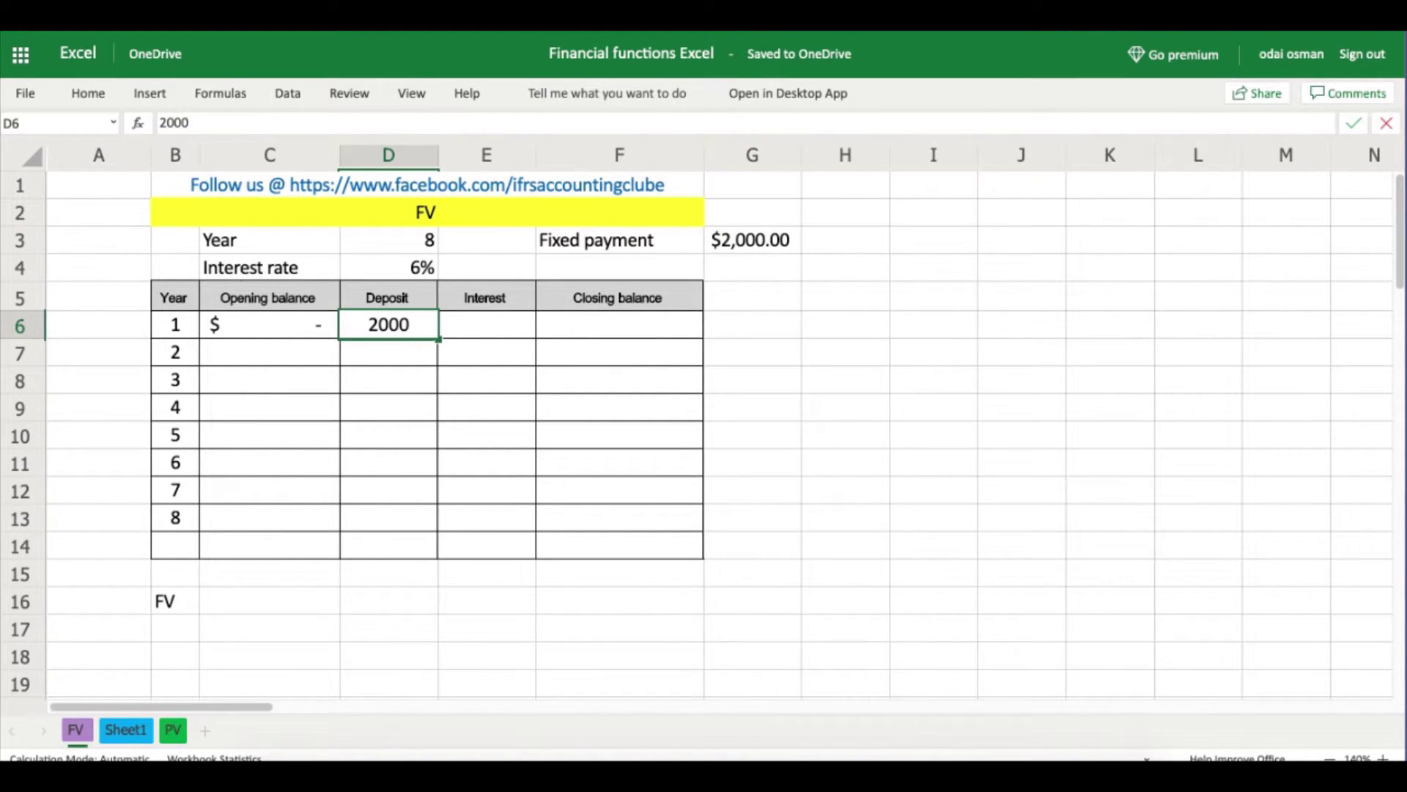
key(Return)
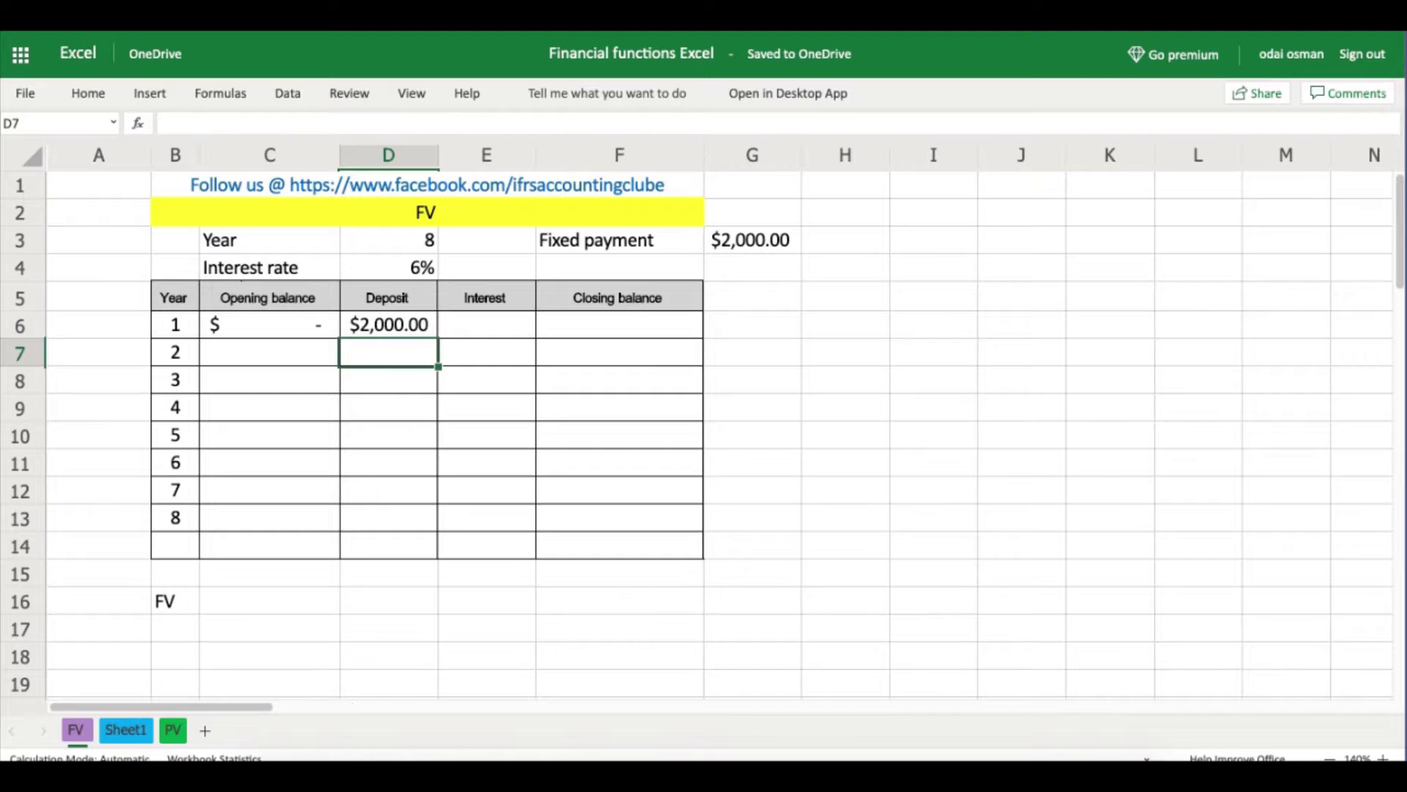
Step: Calculate the year 1 interest in E6 with =(C6+D6)*$D$4, keeping the interest rate reference absolute
click(505, 322)
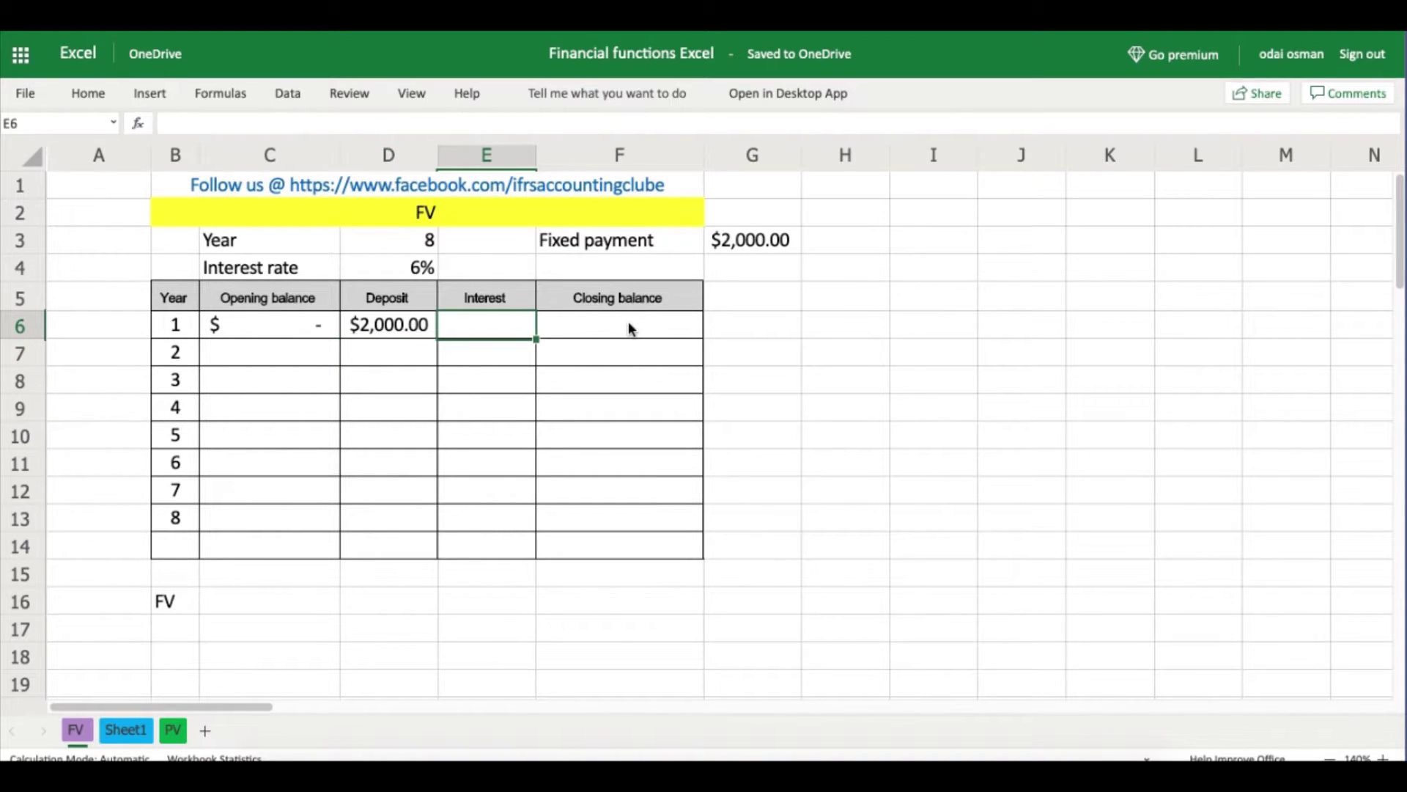
text(=()
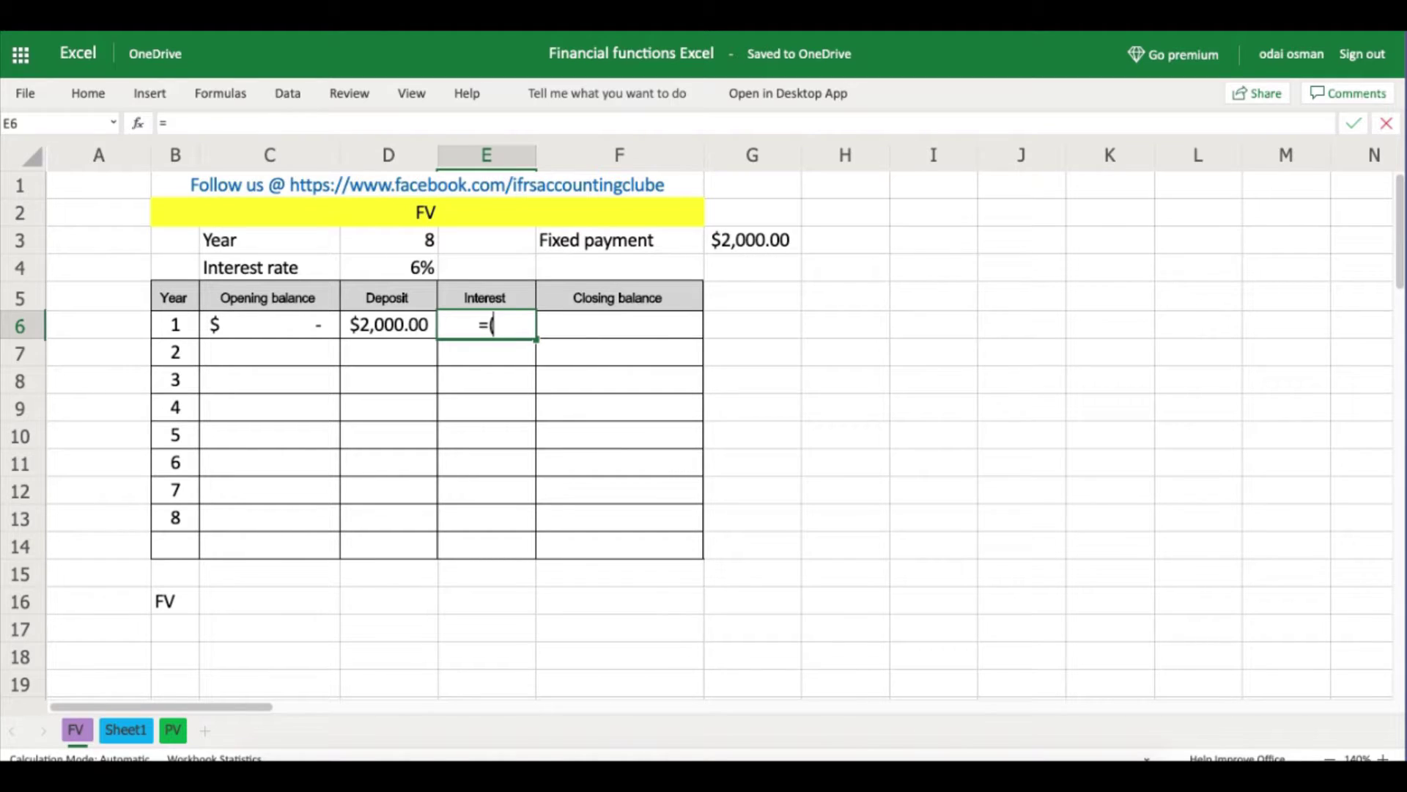
click(256, 318)
text(+)
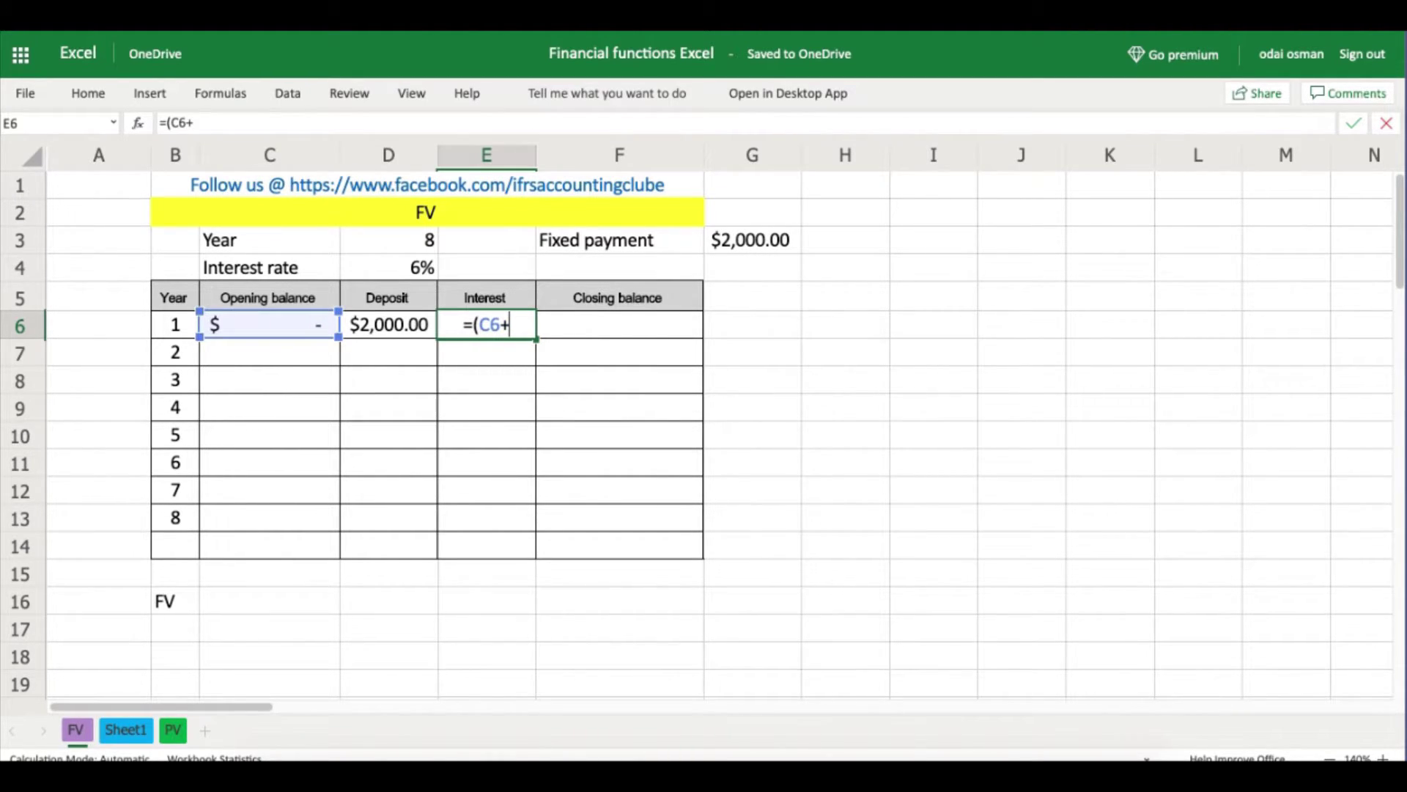
click(382, 328)
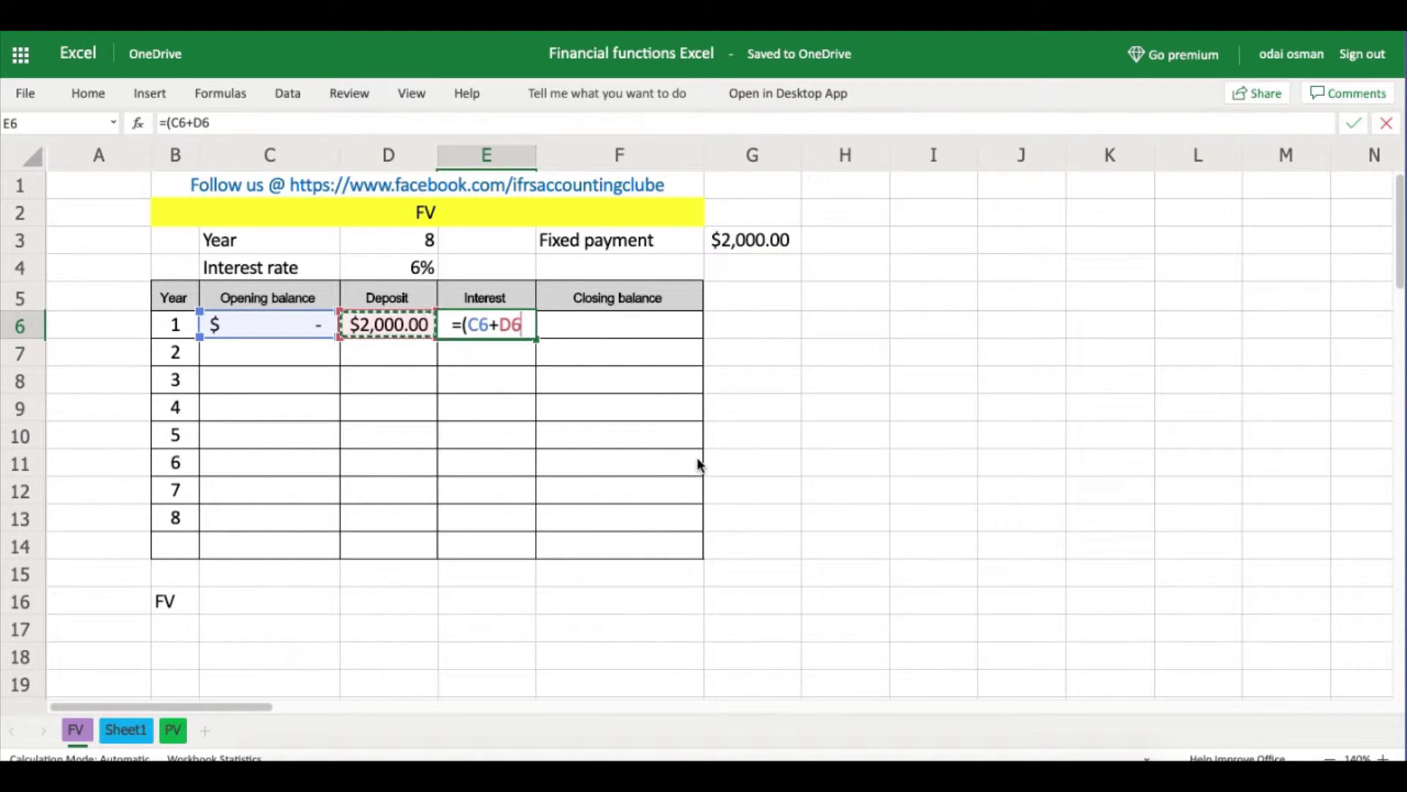
text())
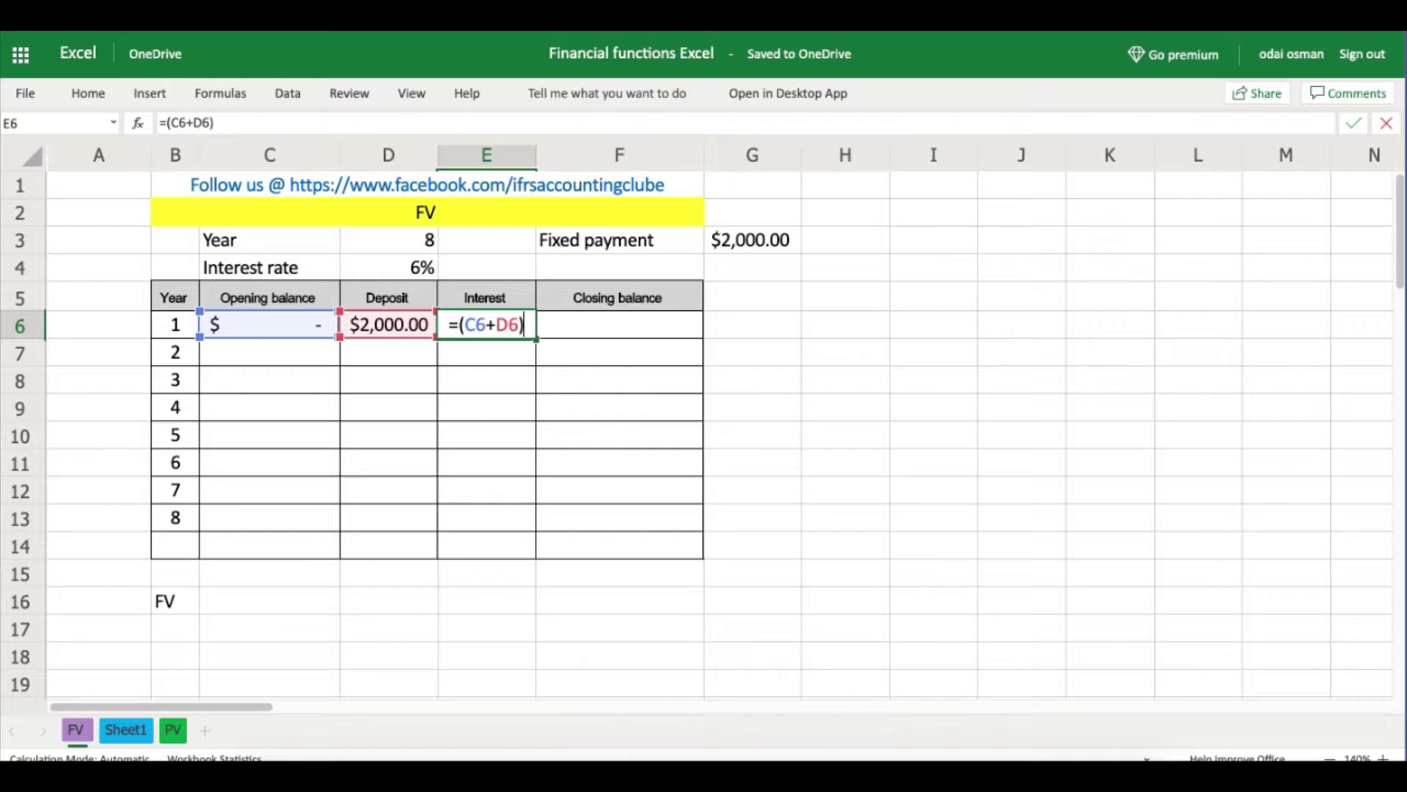
text(*)
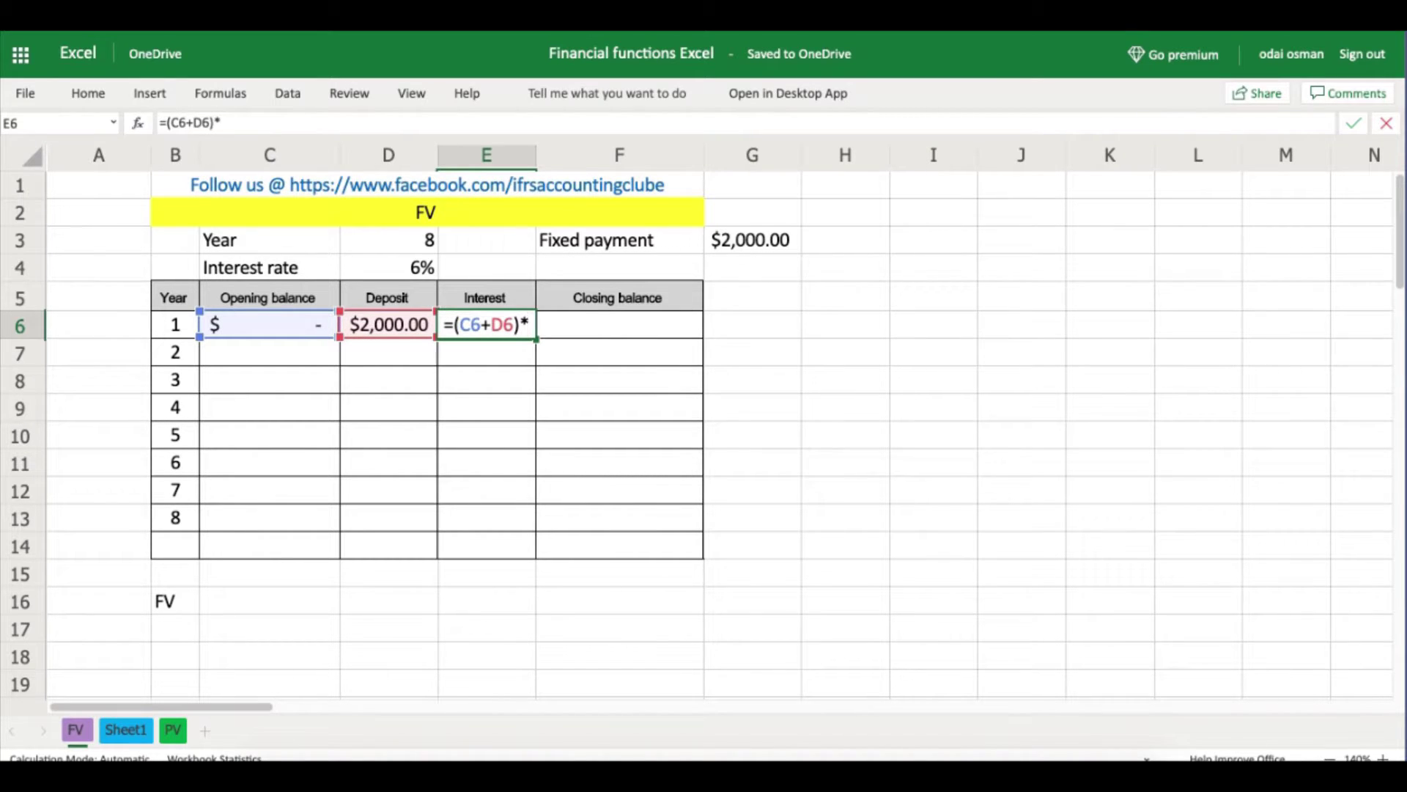
click(419, 268)
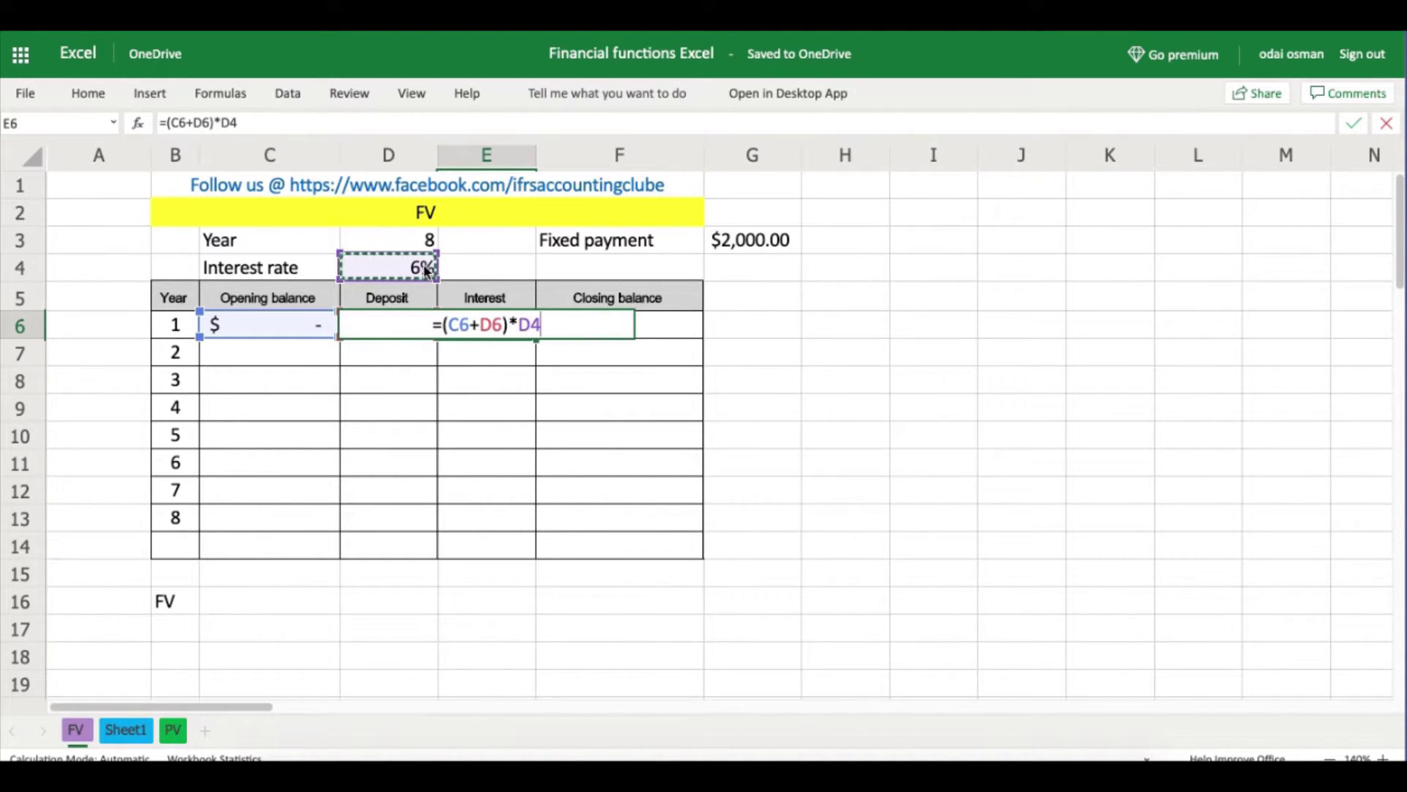
click(529, 325)
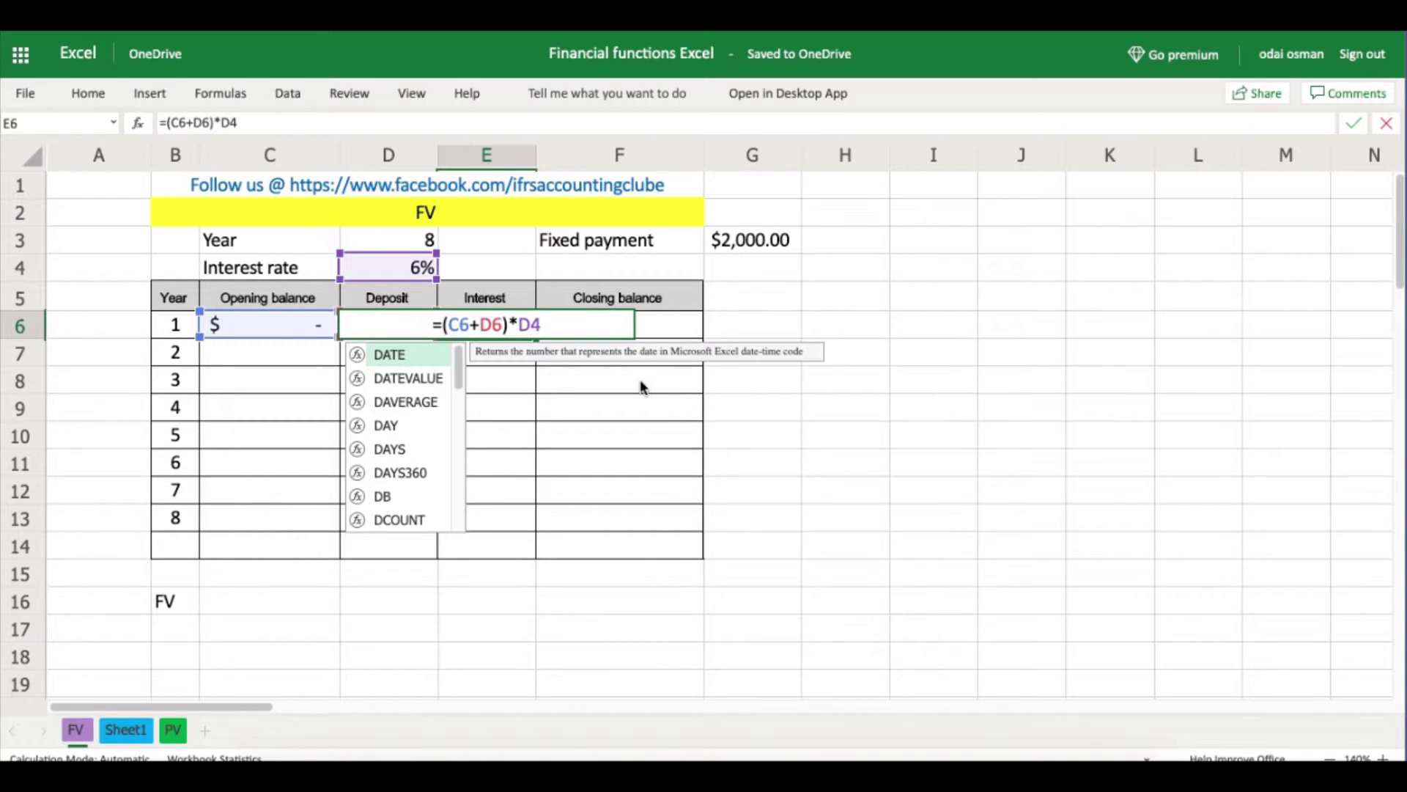
text($D)
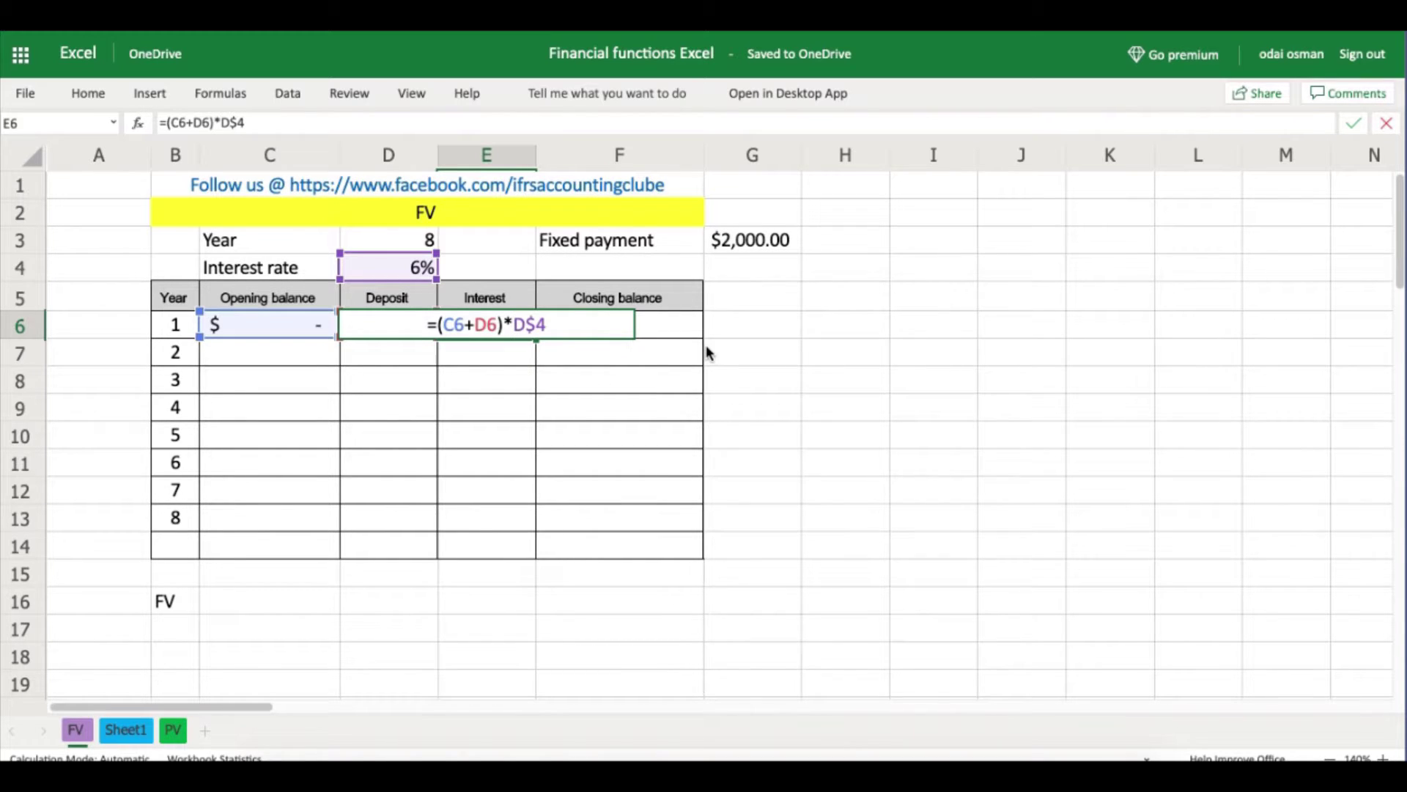
text($)
key(Return)
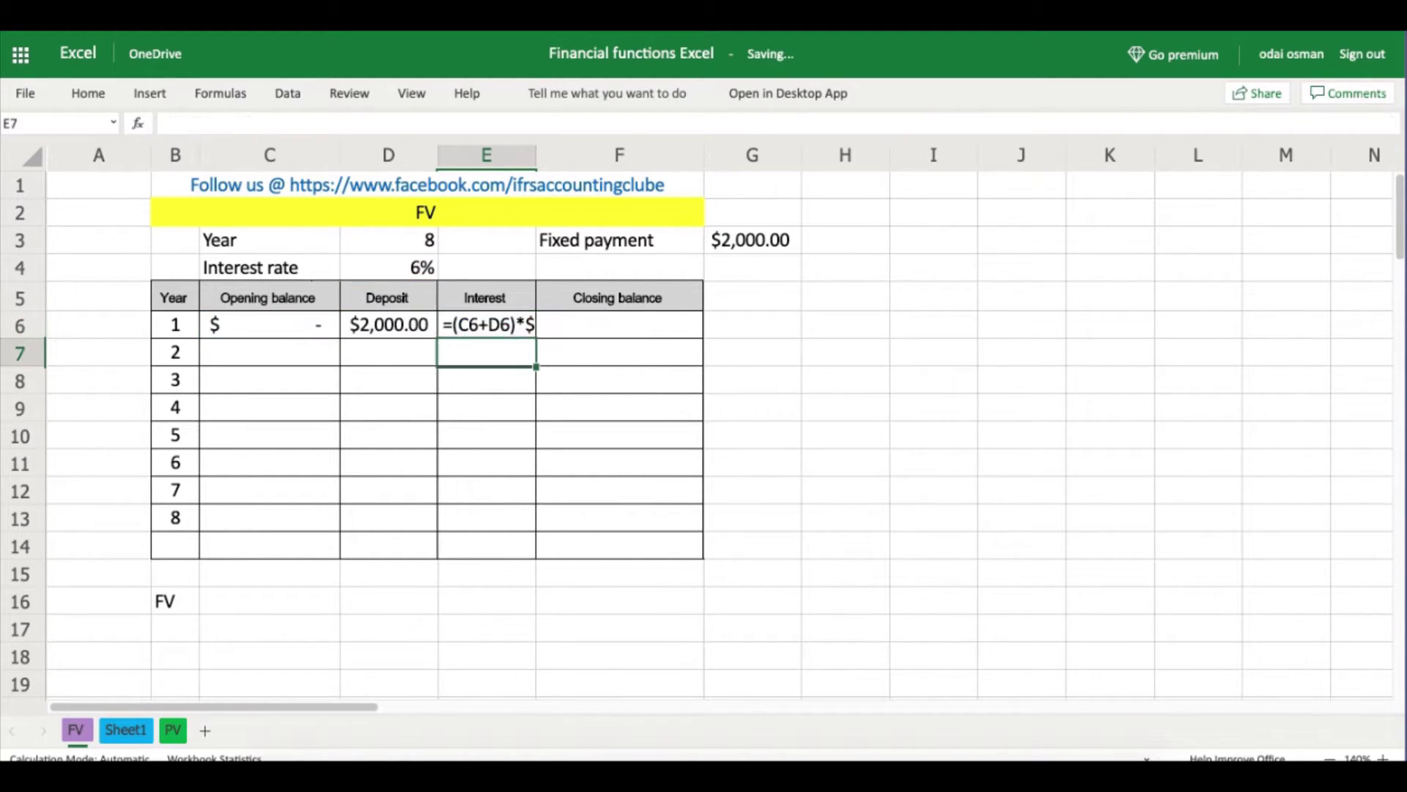
click(607, 378)
click(503, 326)
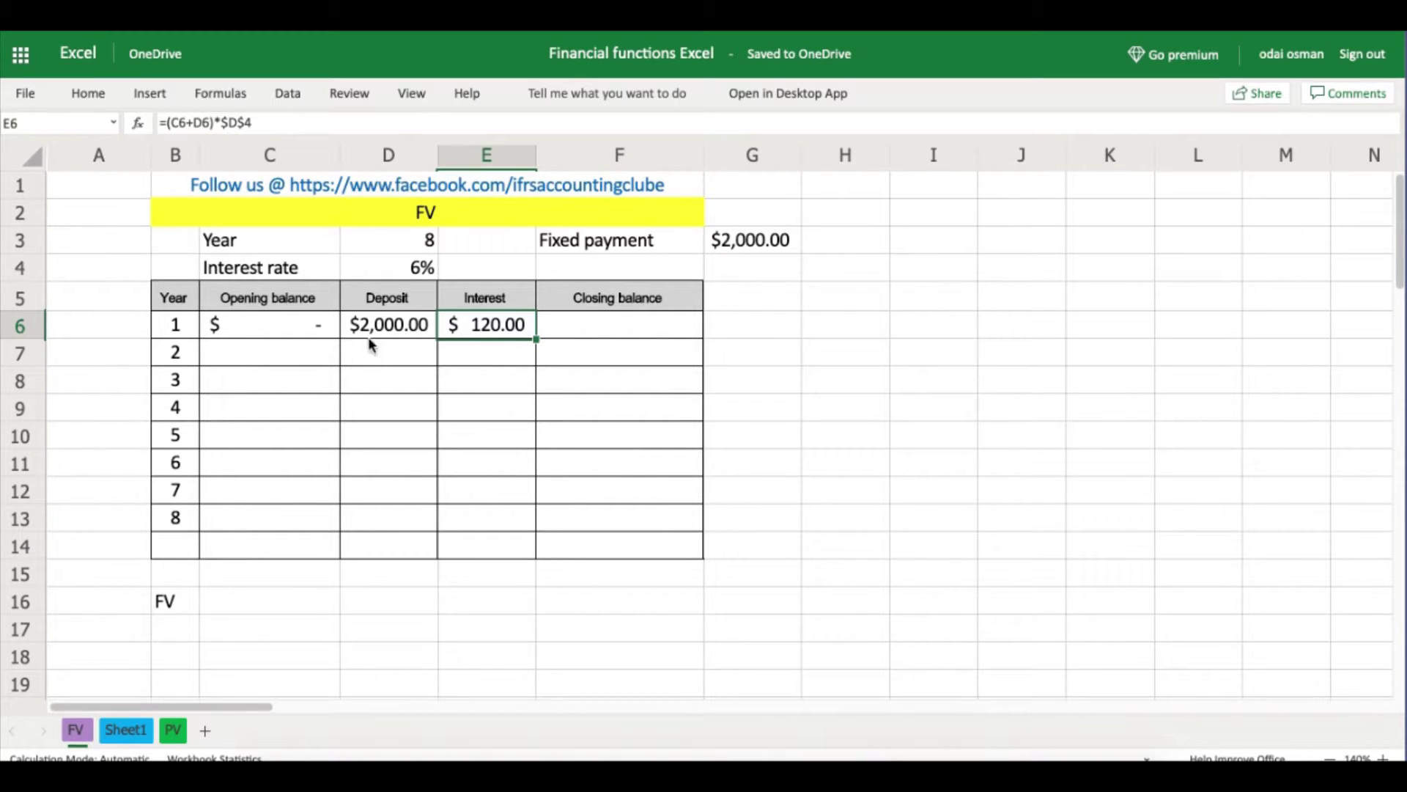
click(400, 324)
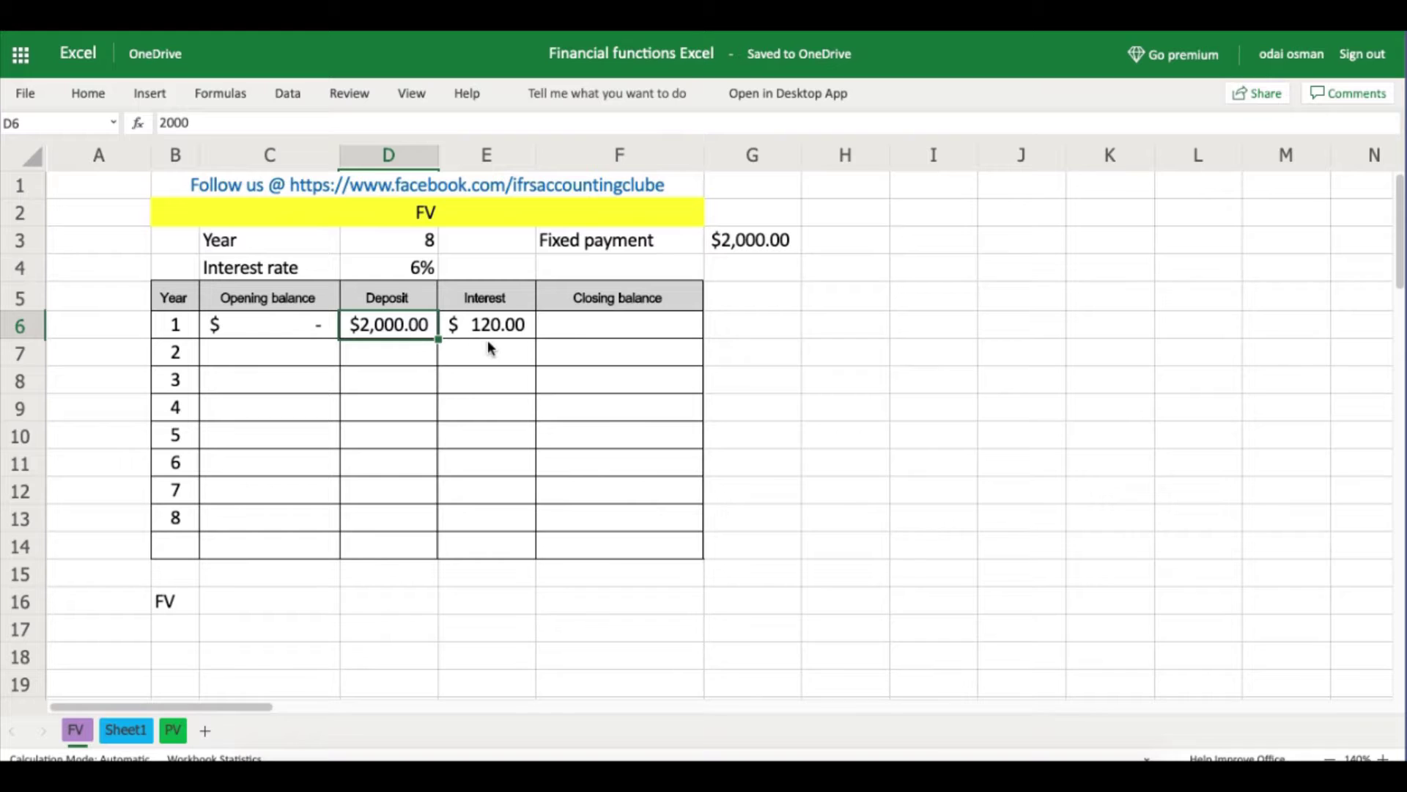
Step: Calculate the year 1 closing balance in F6 with the formula =C6+D6+E6
click(689, 329)
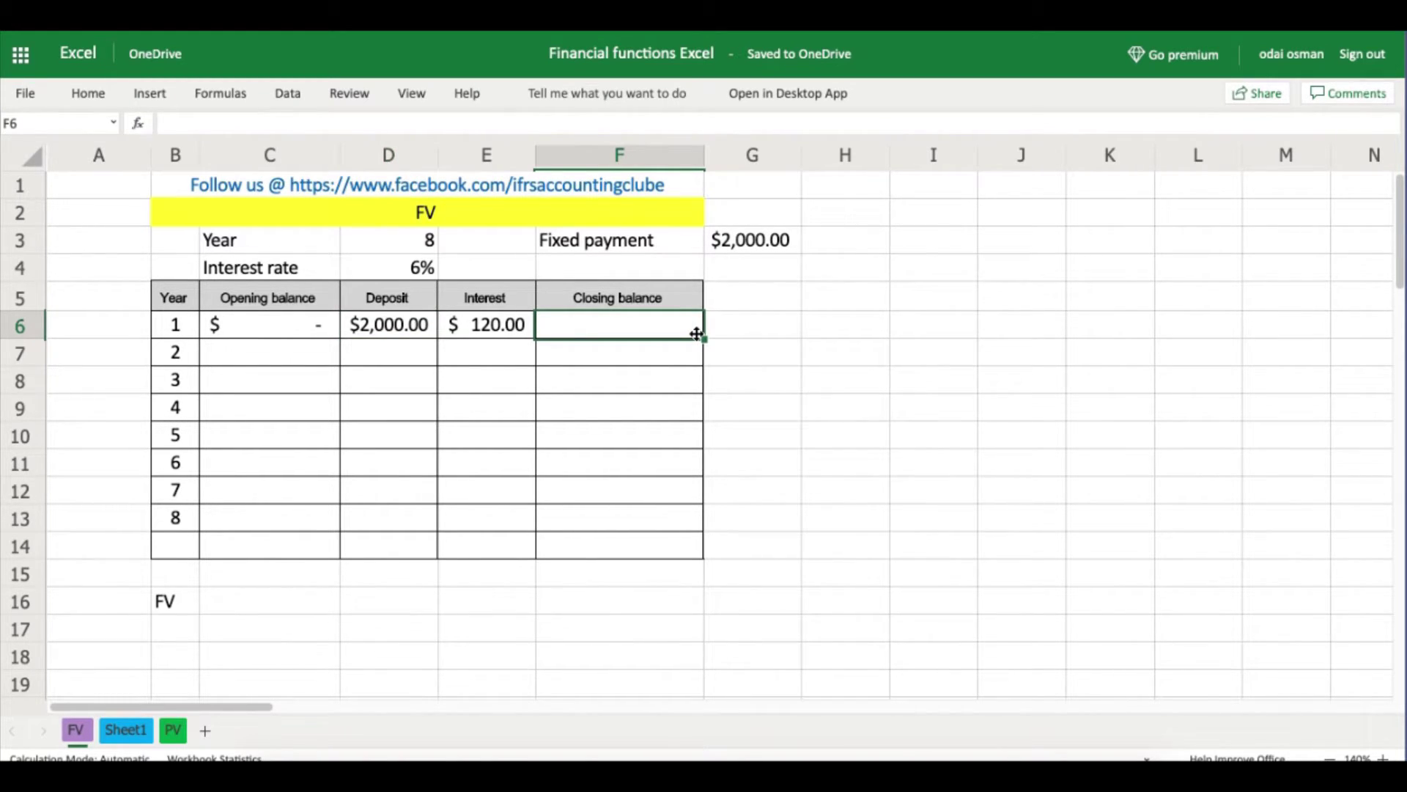
text(=)
click(274, 327)
text(+)
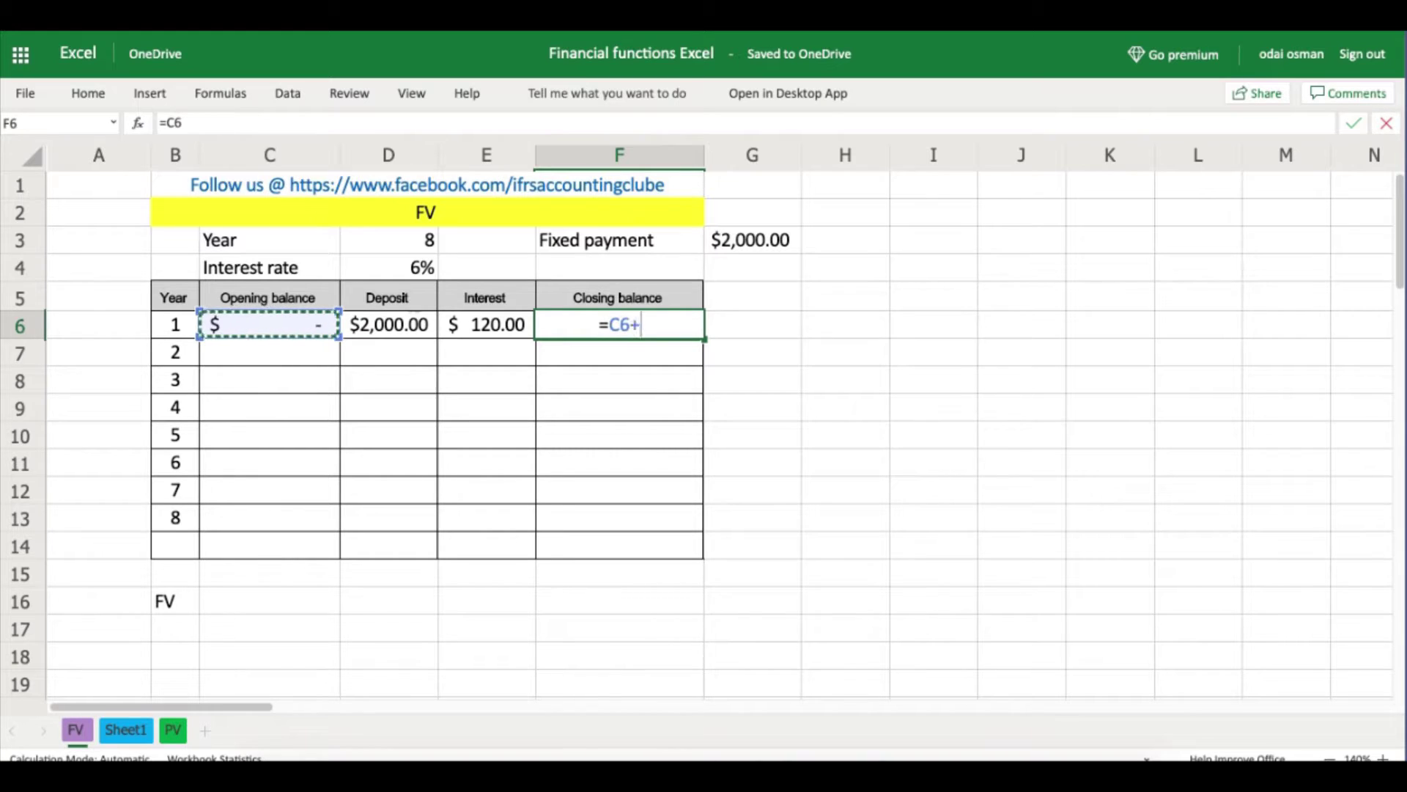
click(381, 327)
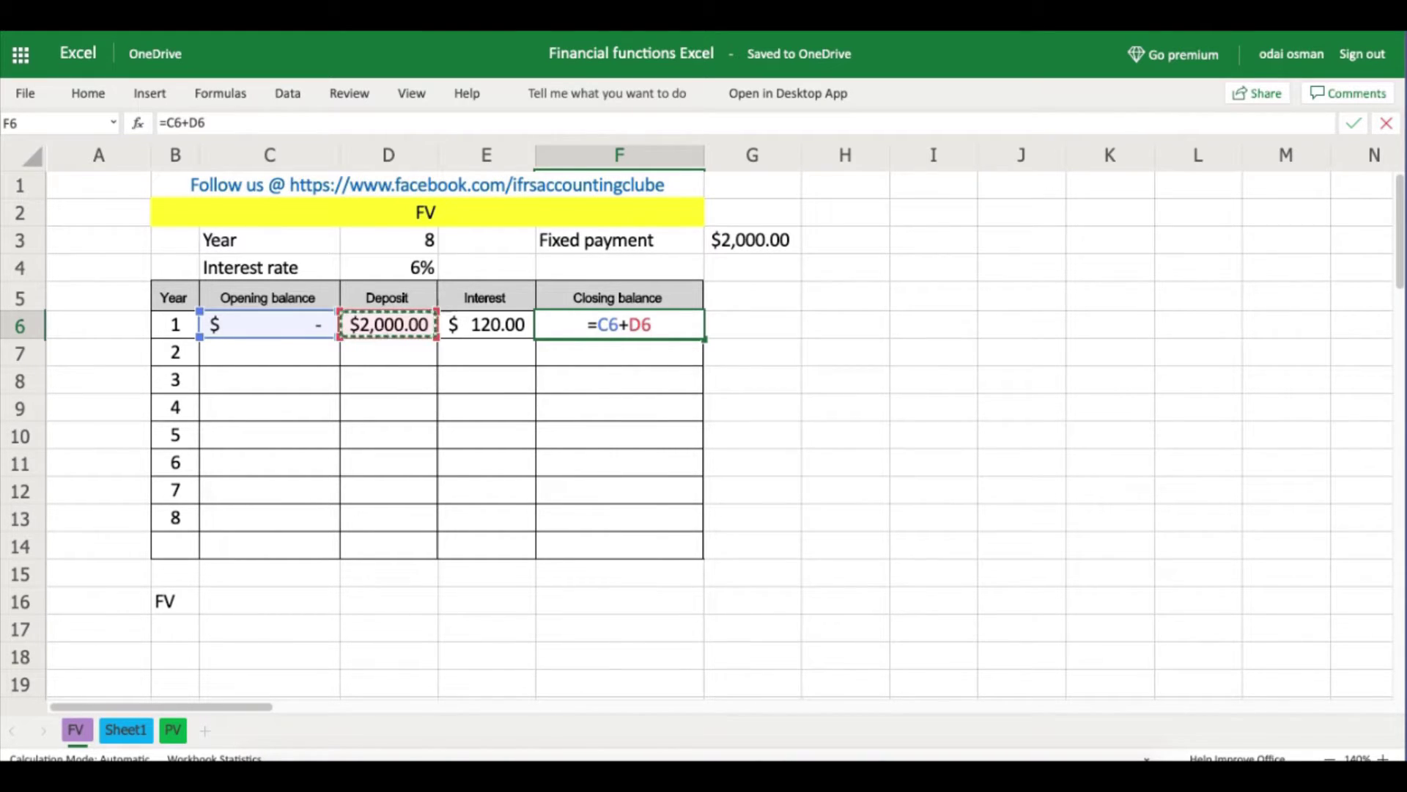
text(+)
click(496, 330)
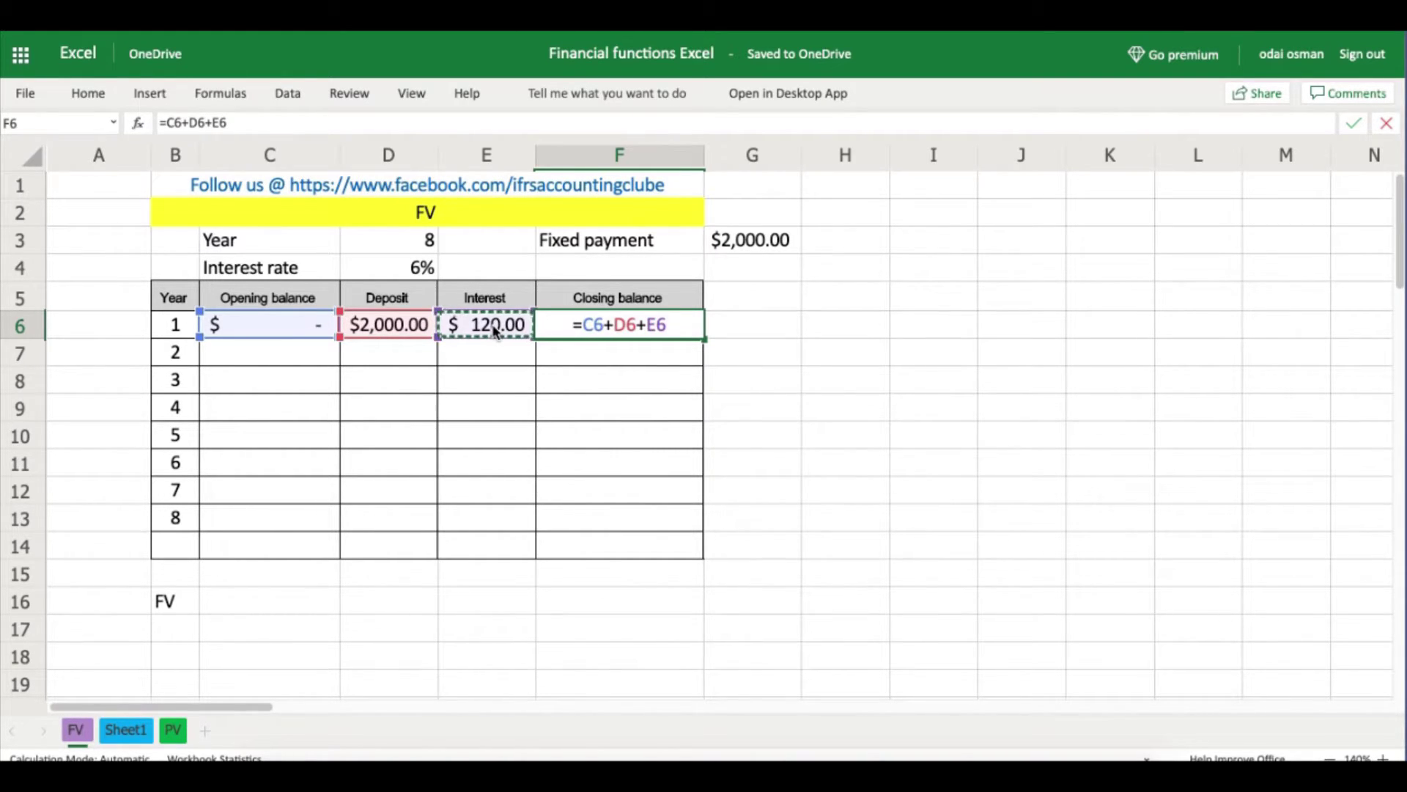
key(Return)
click(795, 375)
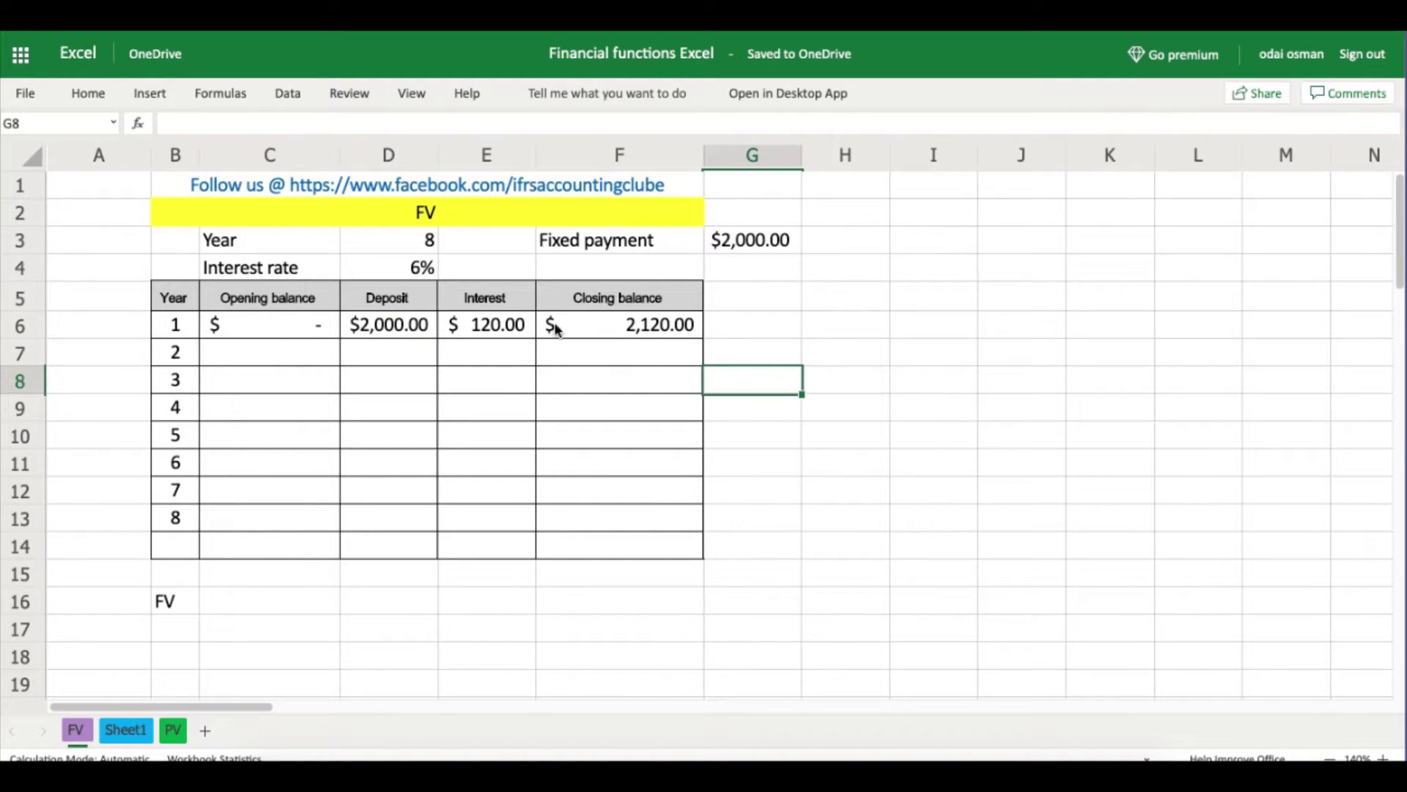
click(642, 330)
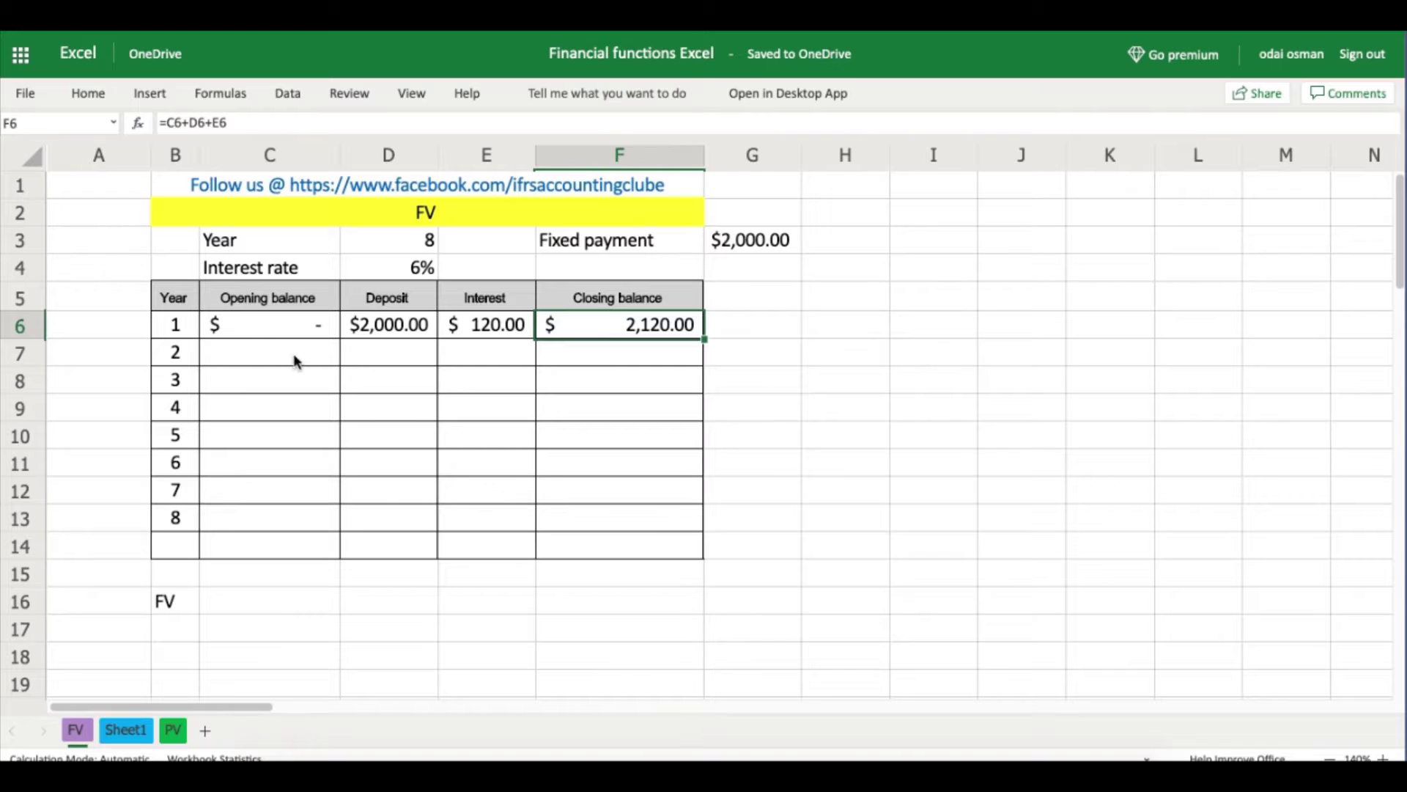
Step: Link the year 2 opening balance in C7 to the year 1 closing balance with =F6
click(266, 353)
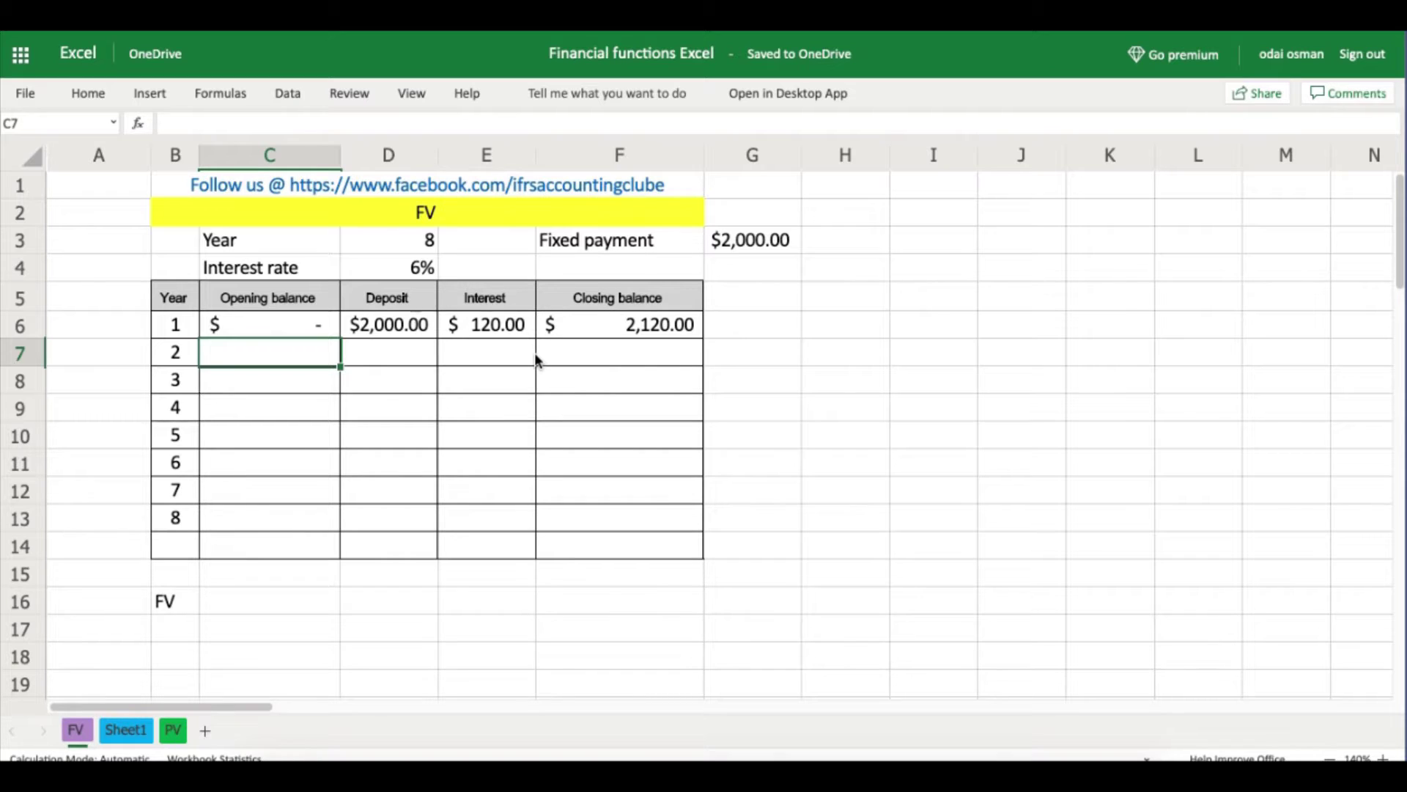
text(=)
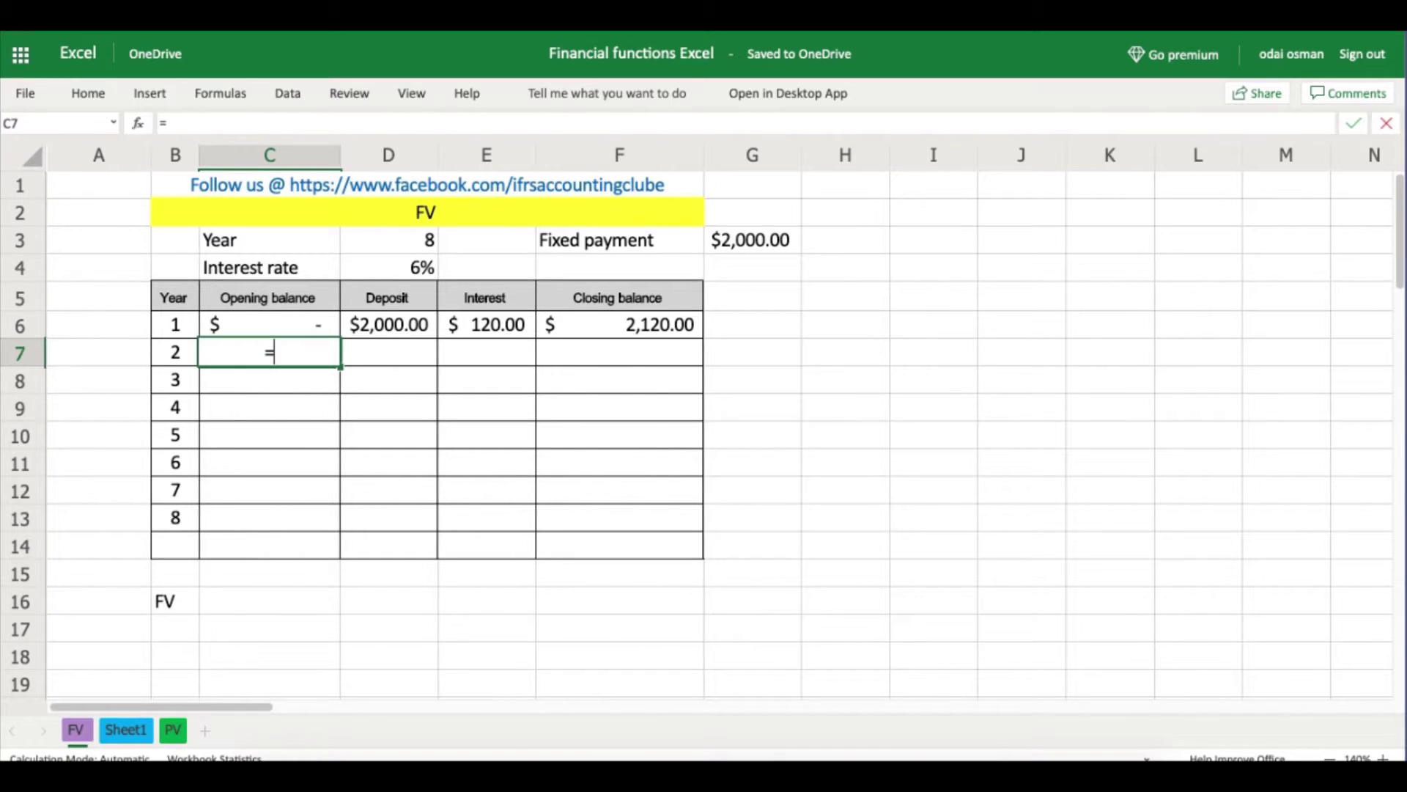
click(662, 330)
key(Return)
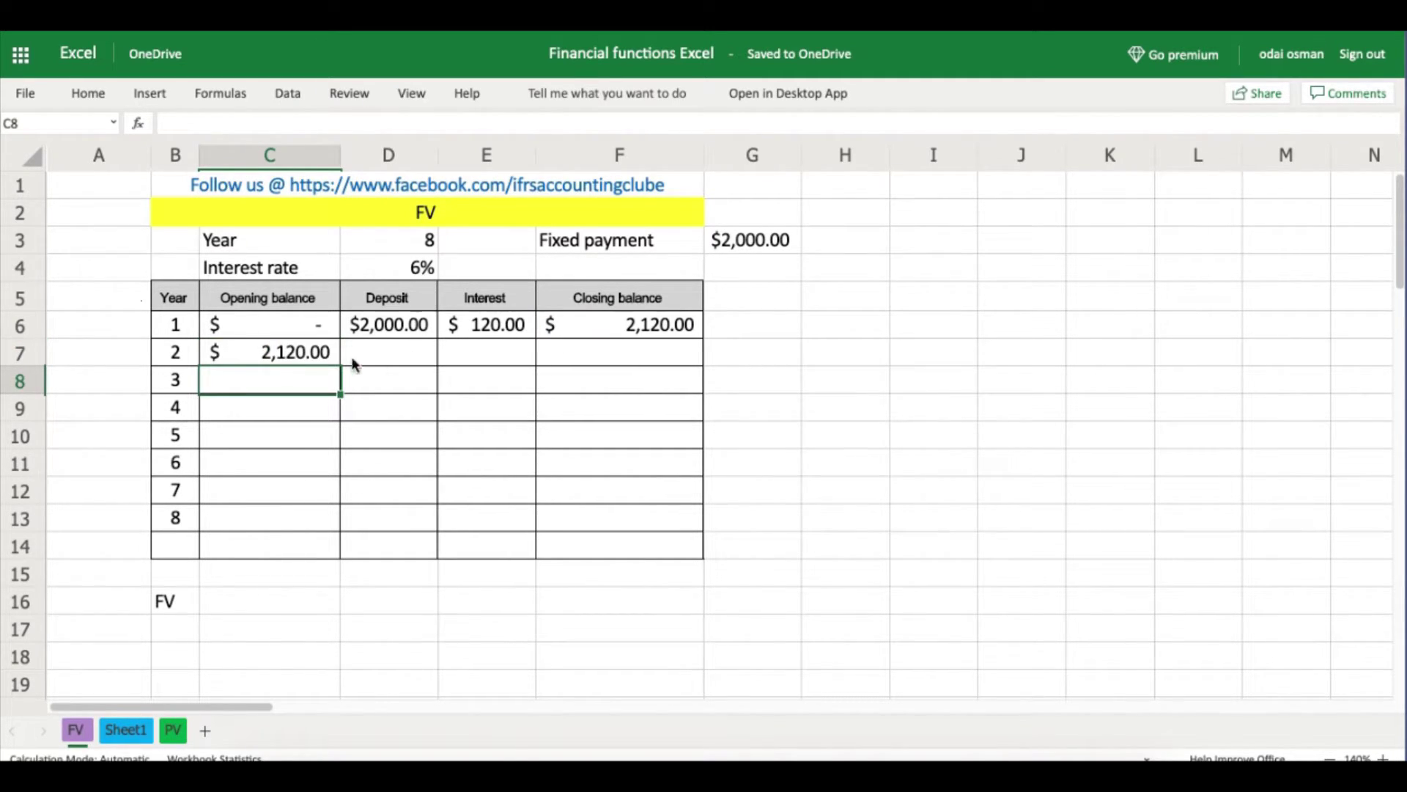
click(293, 355)
Step: Copy the 2000 deposit from D6 down through D13 for all eight years
click(382, 354)
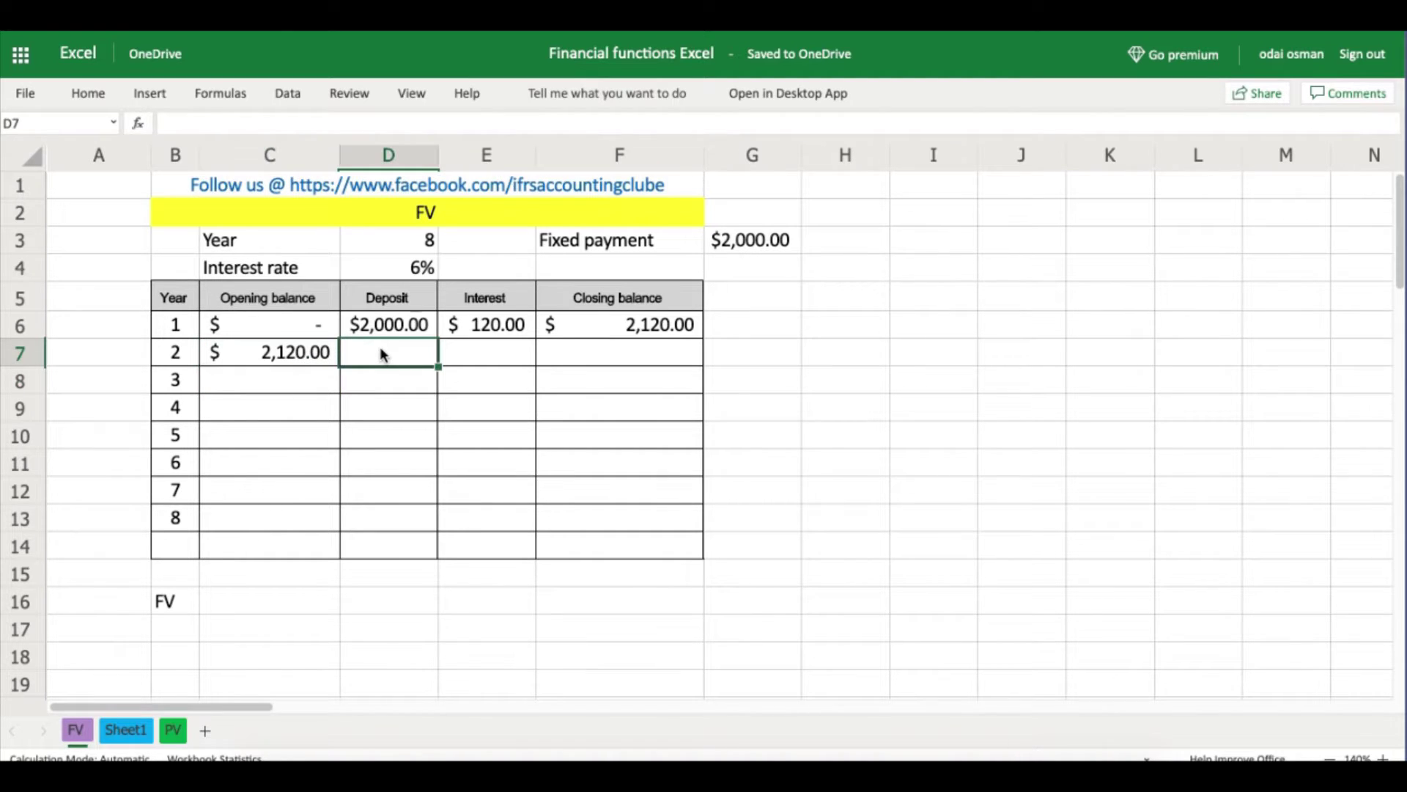
click(403, 330)
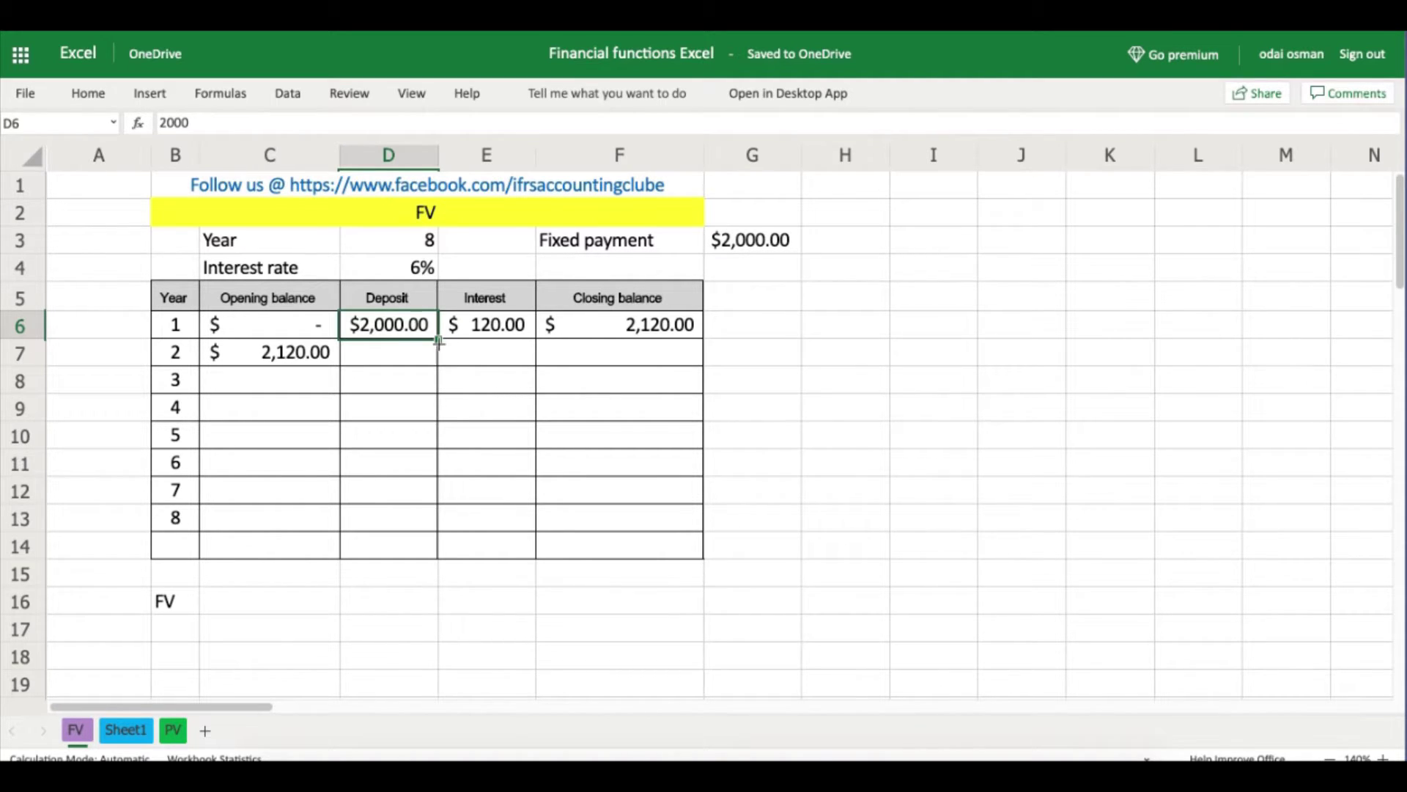
drag(439, 339, 425, 507)
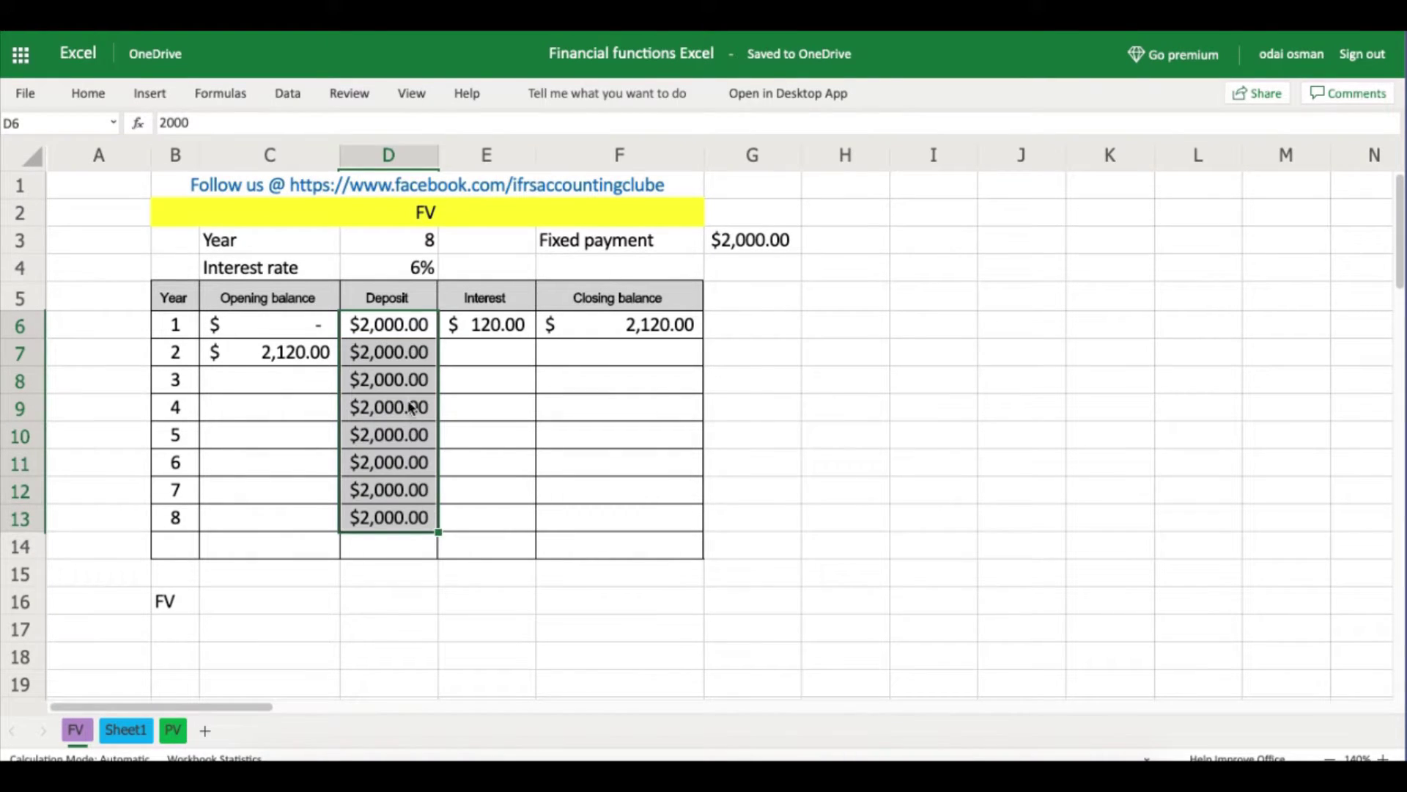
click(411, 408)
Step: Copy the interest formula from E6 down to E7 for year 2
click(504, 332)
click(503, 341)
click(505, 332)
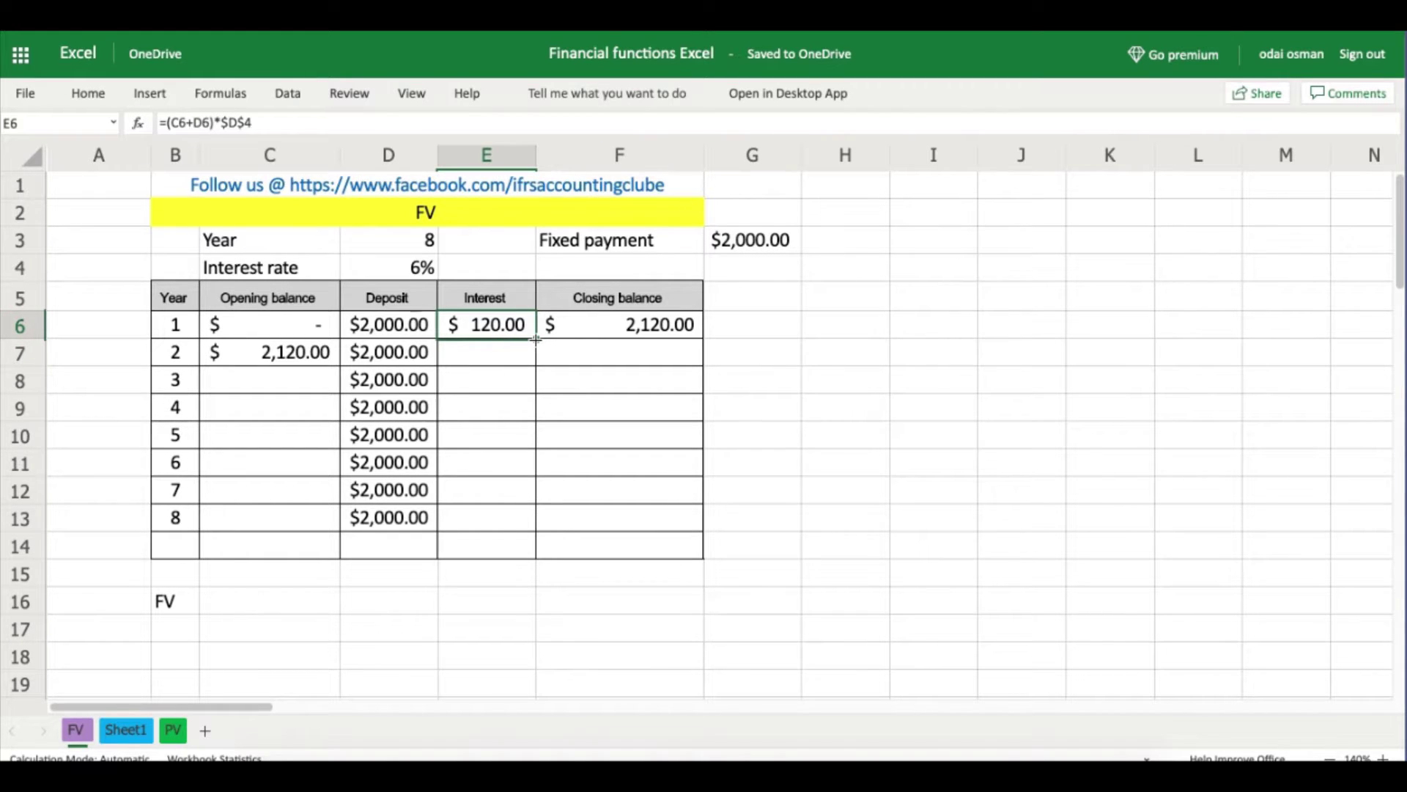
drag(536, 339, 540, 365)
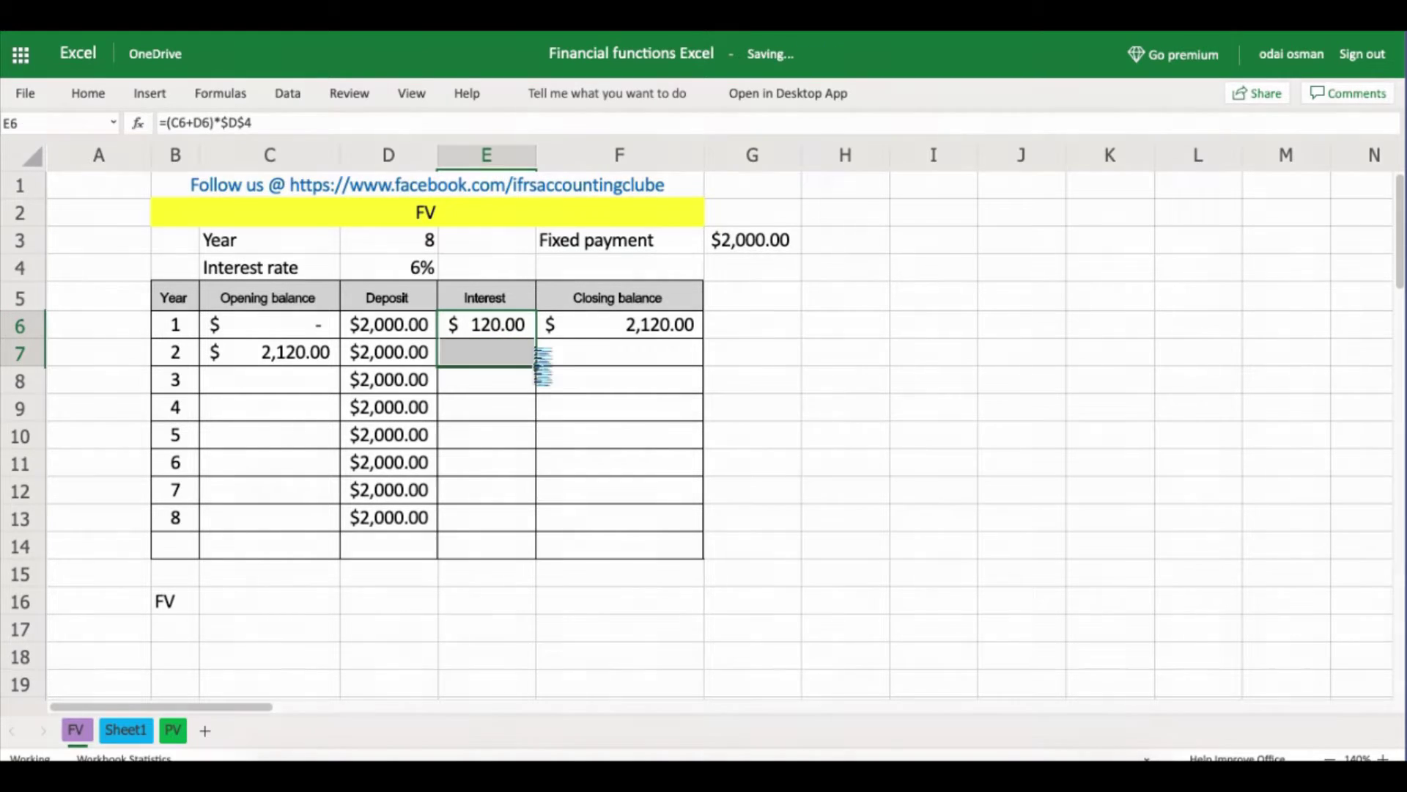
click(484, 361)
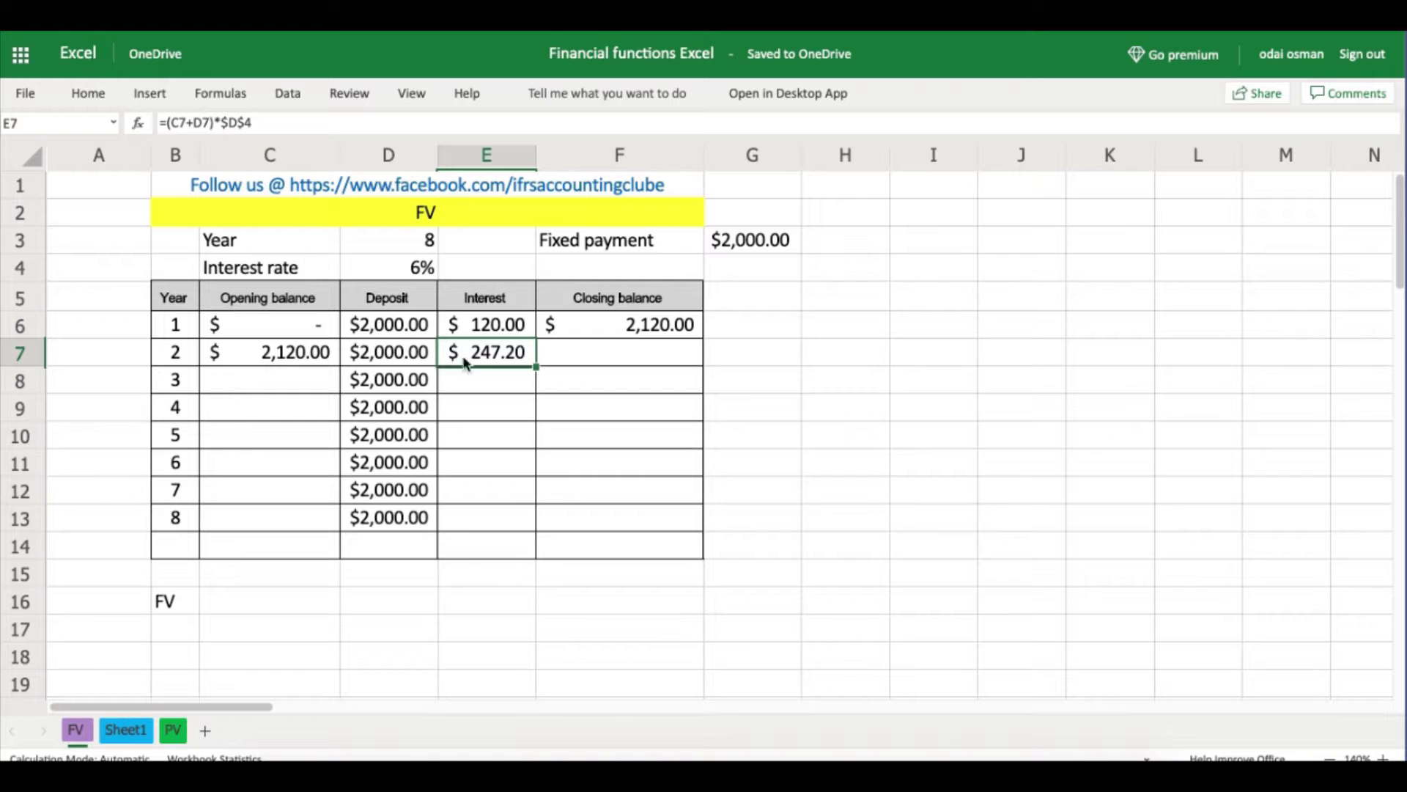
Step: Copy the closing balance formula from F6 down to F7 and check it against the year 2 opening balance
click(595, 358)
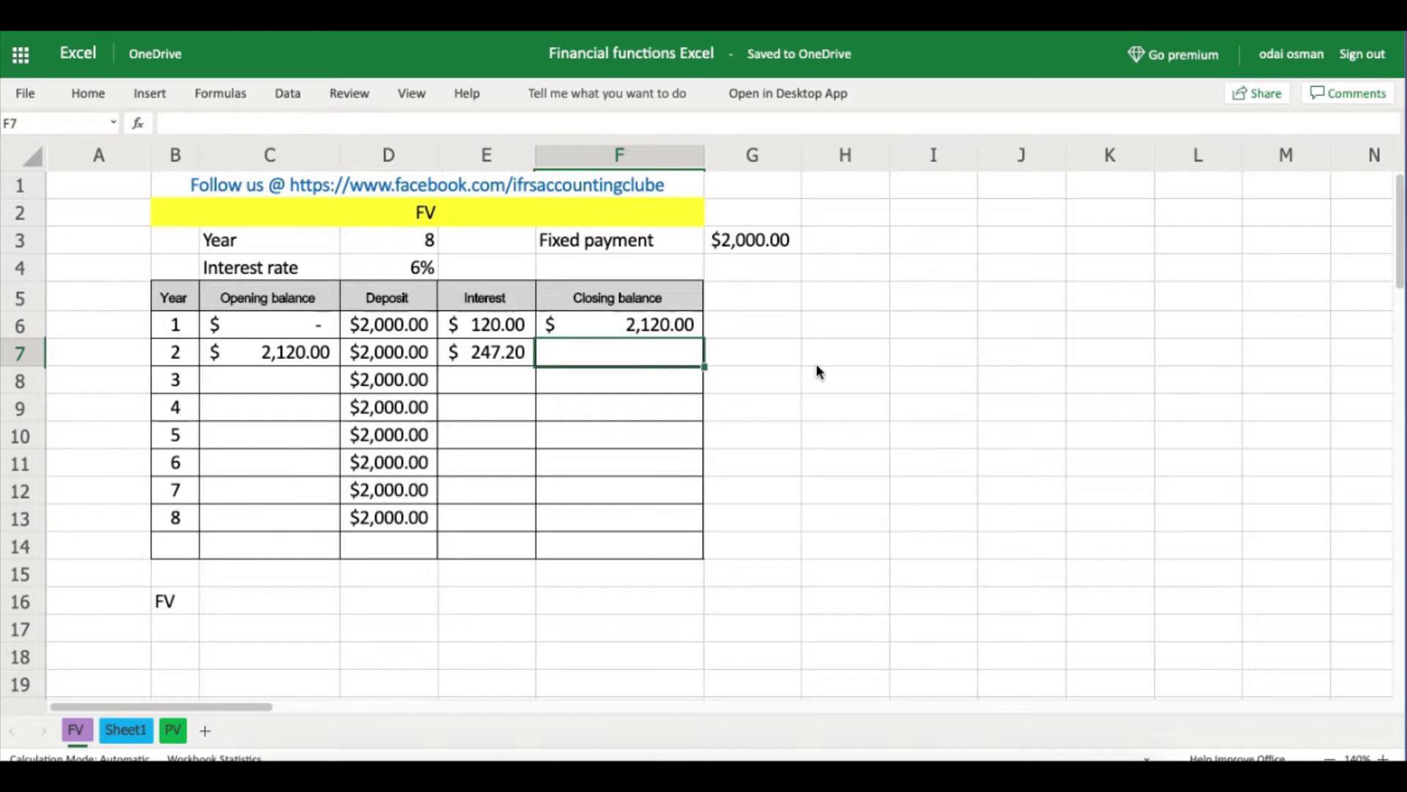
click(699, 331)
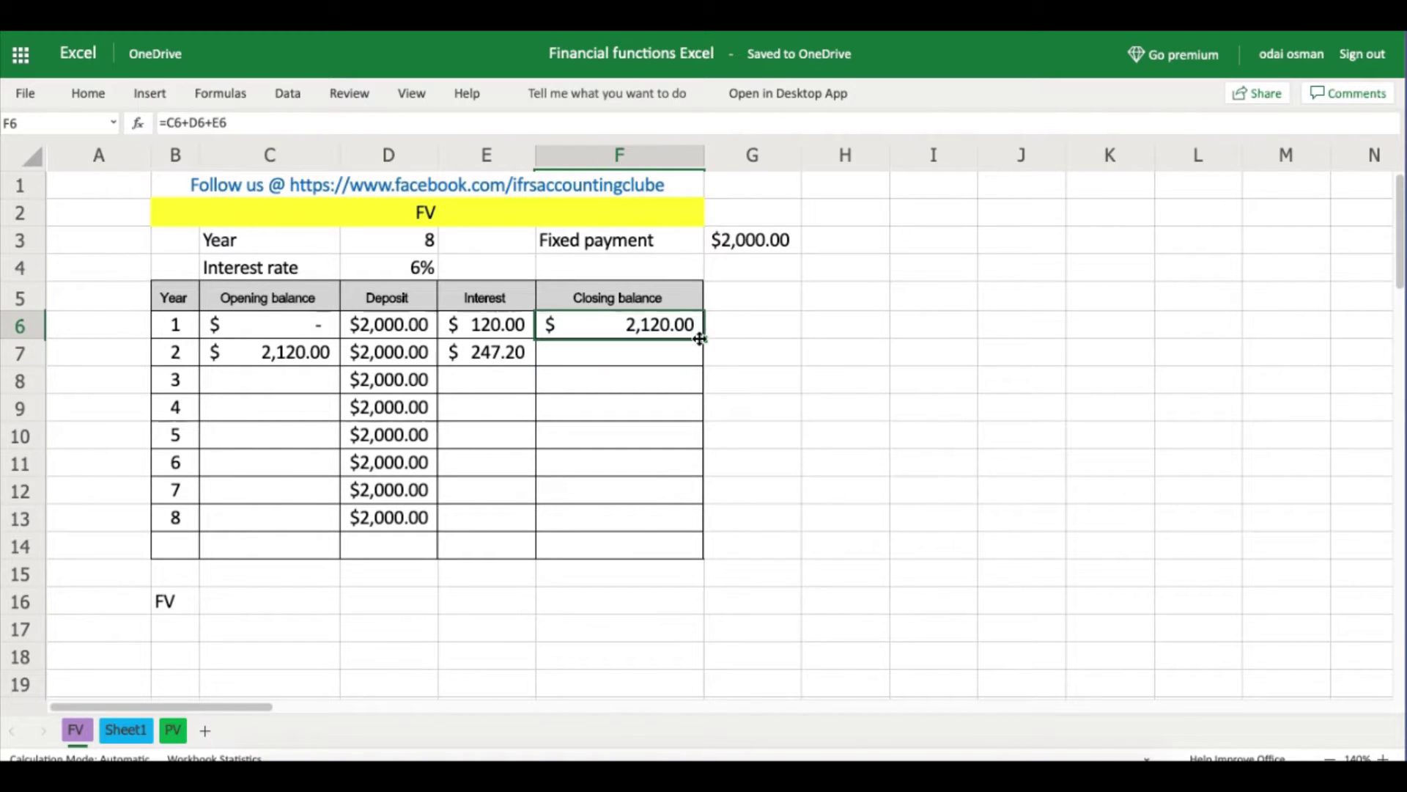
drag(708, 336, 708, 375)
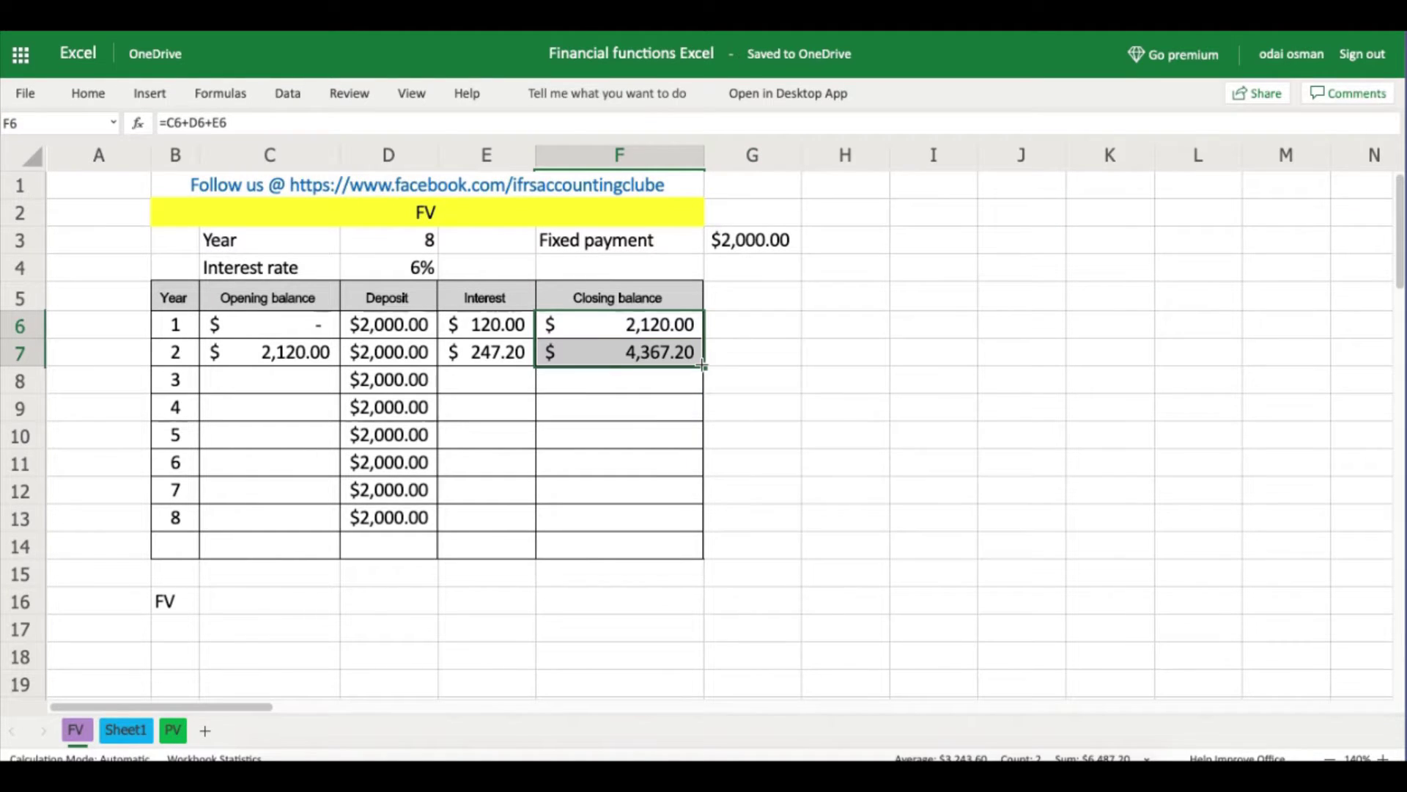
click(328, 349)
click(617, 351)
click(316, 352)
click(618, 350)
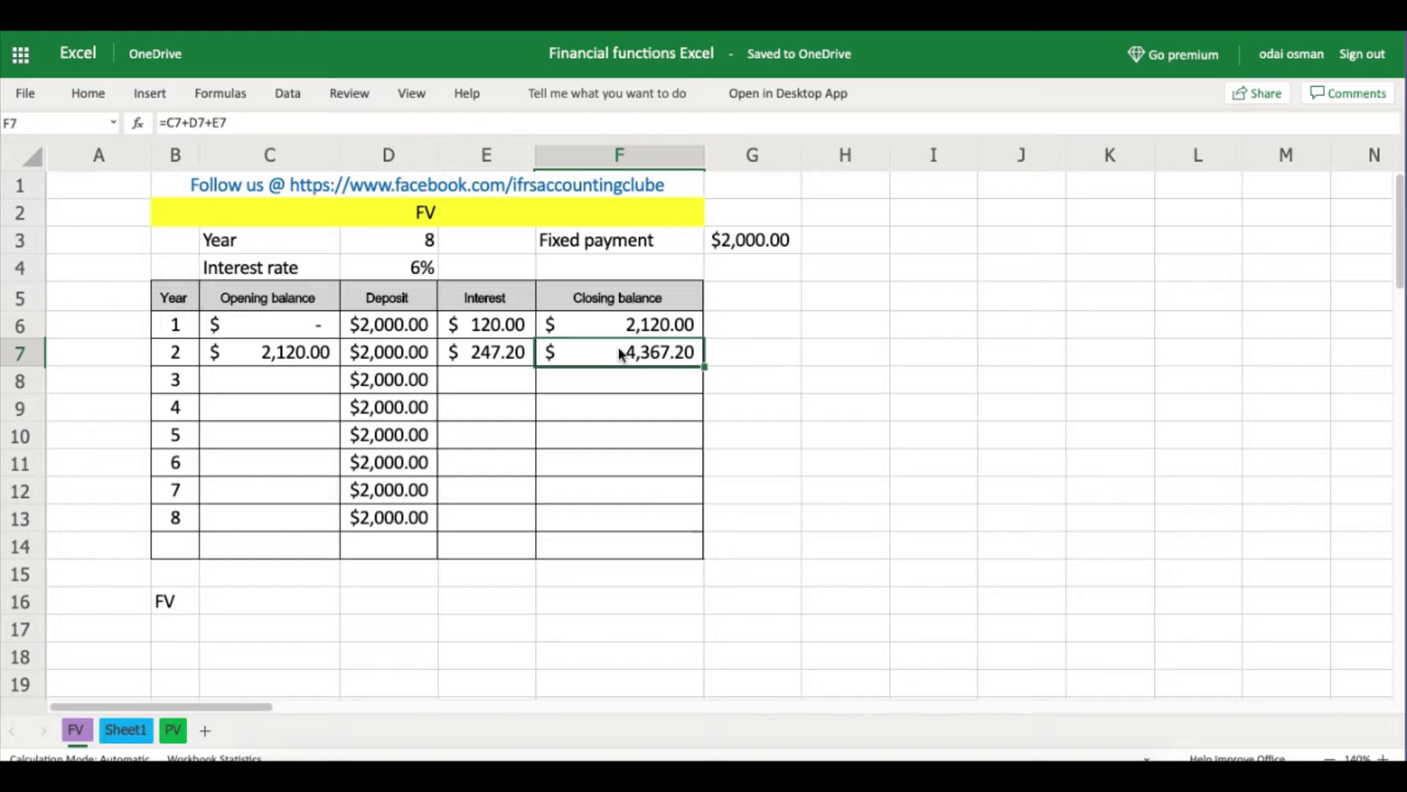
Step: Link the year 3 opening balance in C8 to the year 2 closing balance with =F7
click(279, 374)
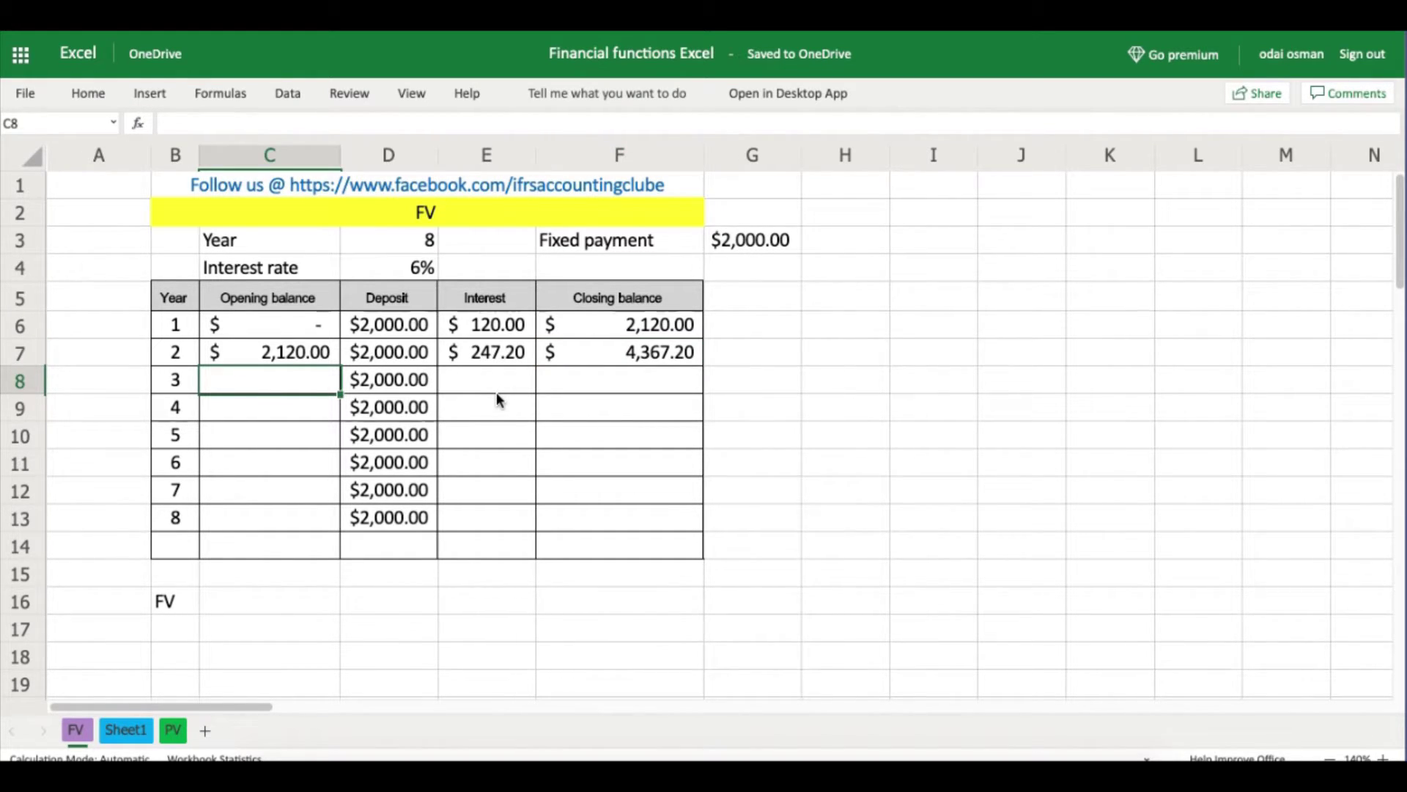
text(=)
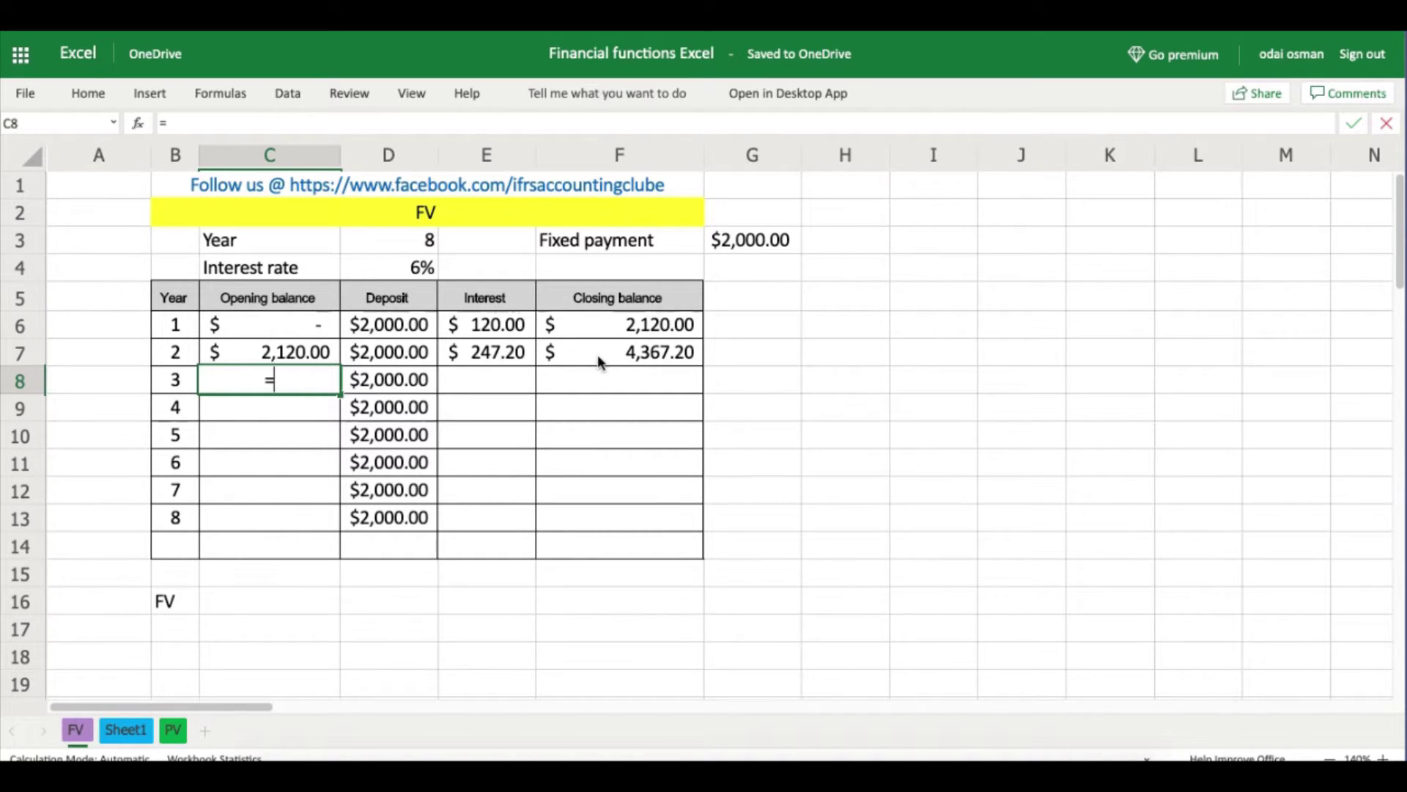
click(642, 358)
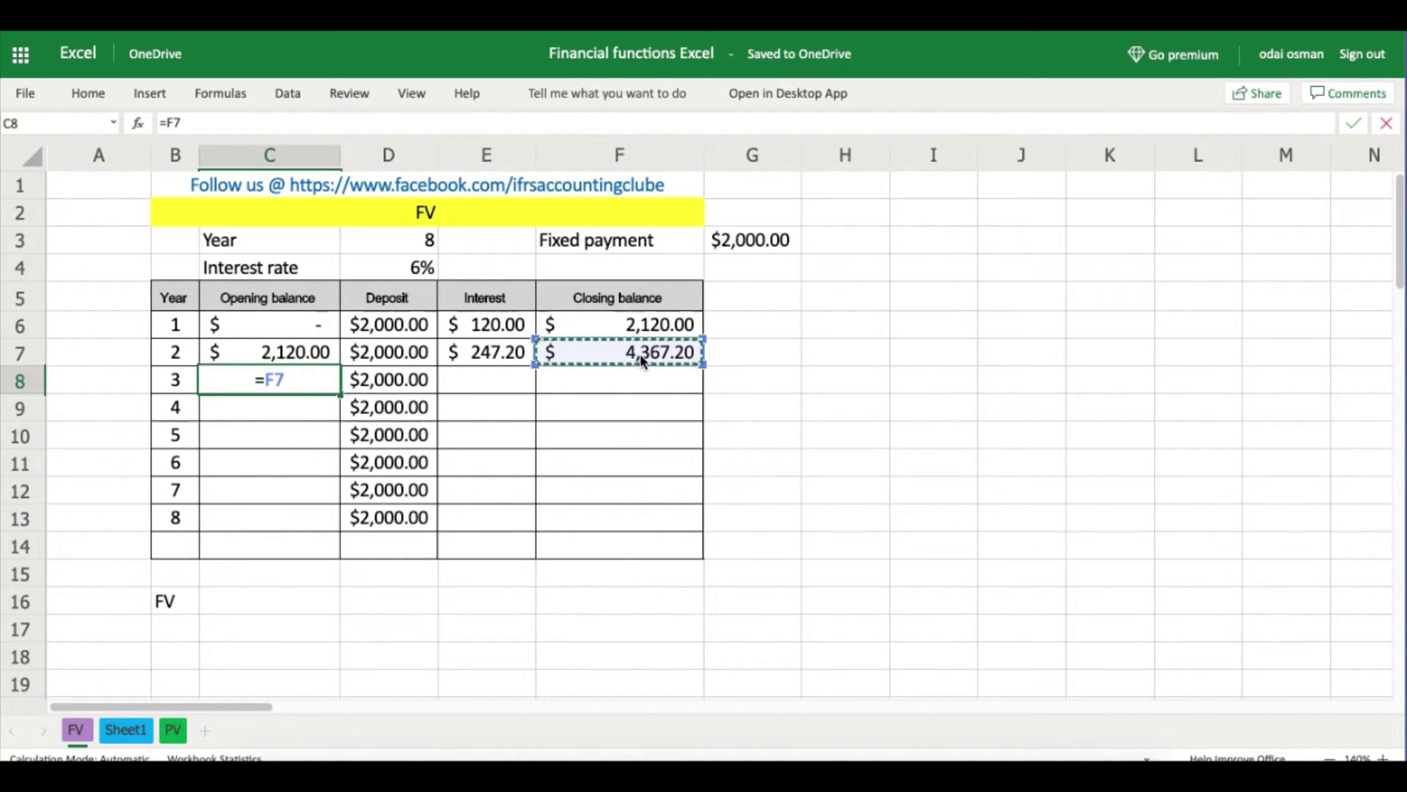
key(Return)
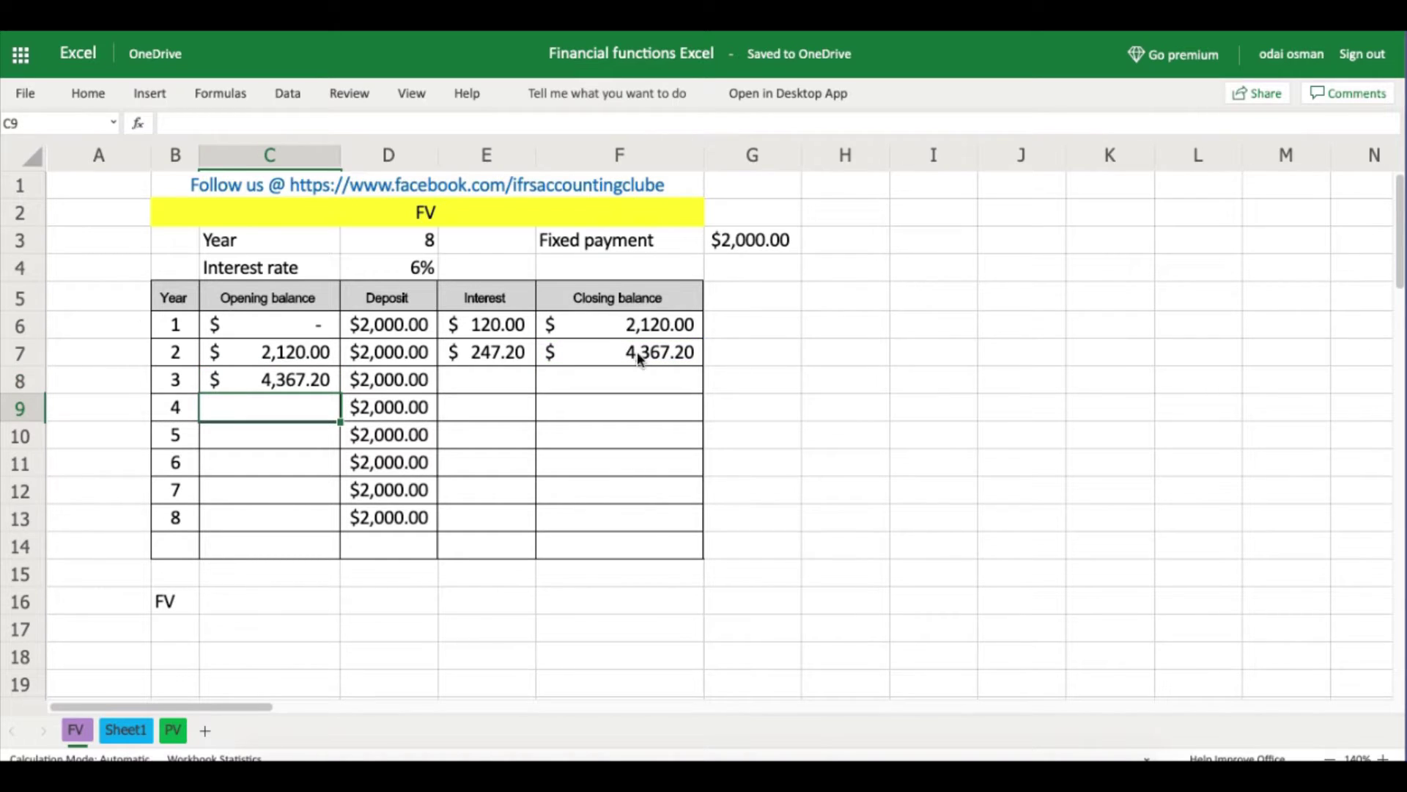
Step: Copy the opening balance link from C8 down through C13 for years 4 to 8
click(306, 383)
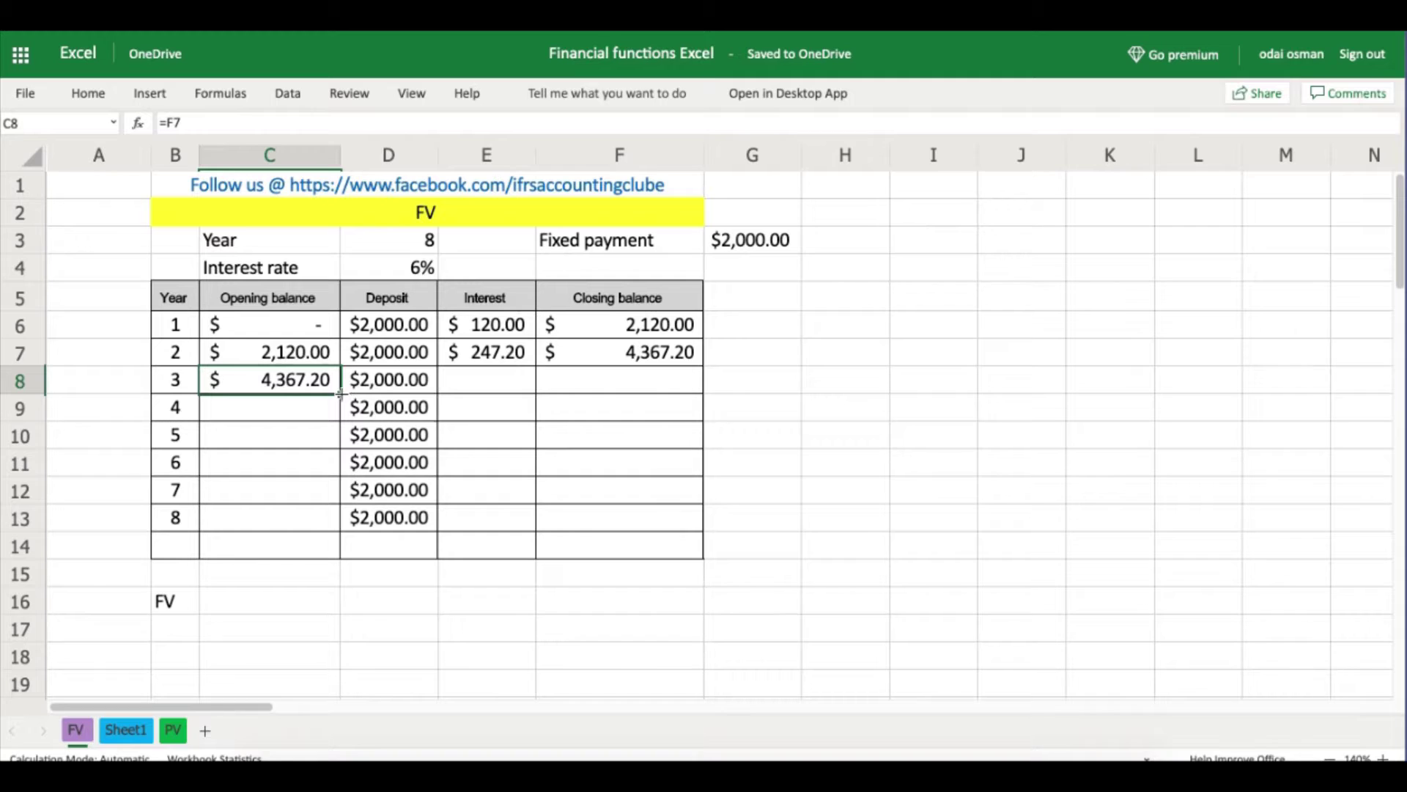
drag(341, 394, 317, 516)
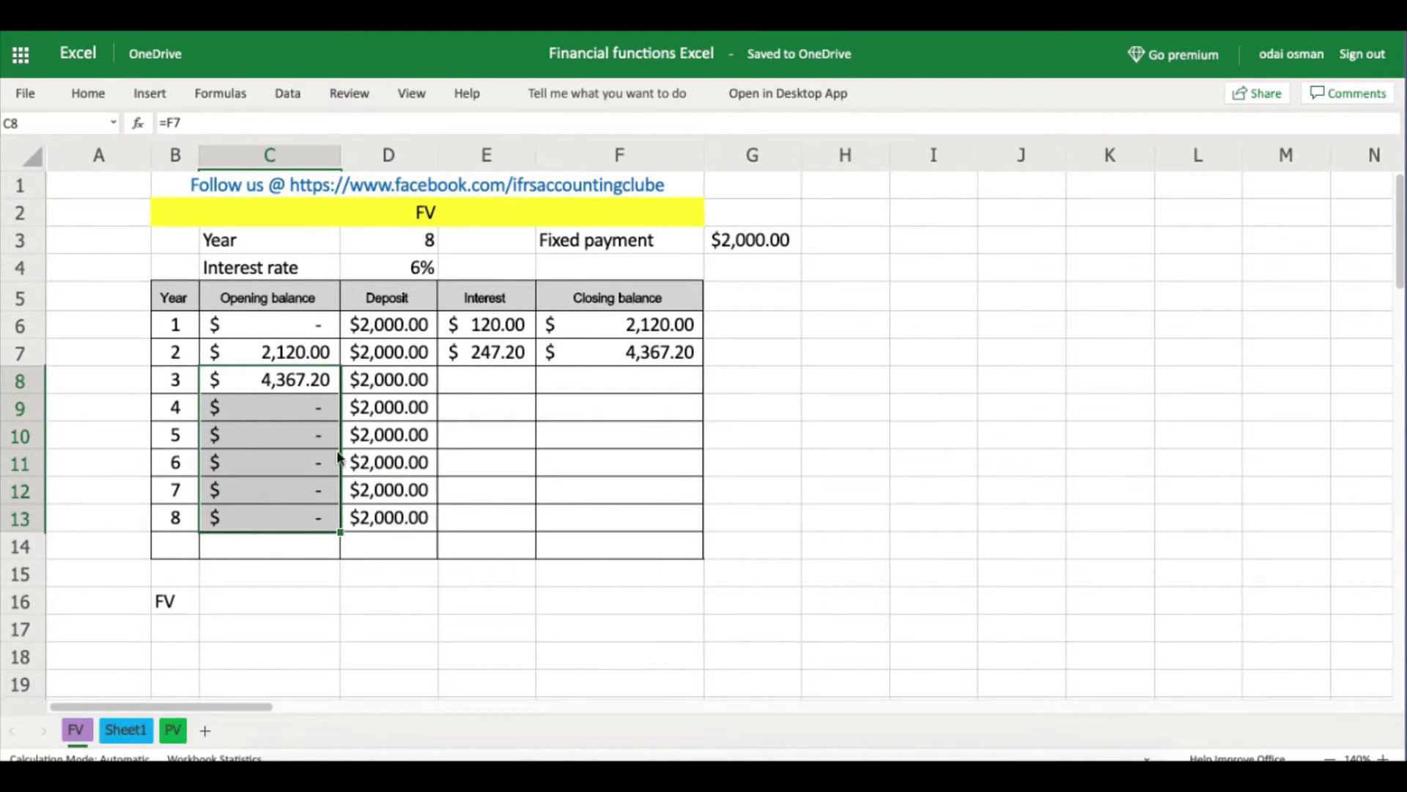
click(374, 386)
Step: Copy the interest formula from E7 and the closing balance formula from F7 down through row 13
click(503, 359)
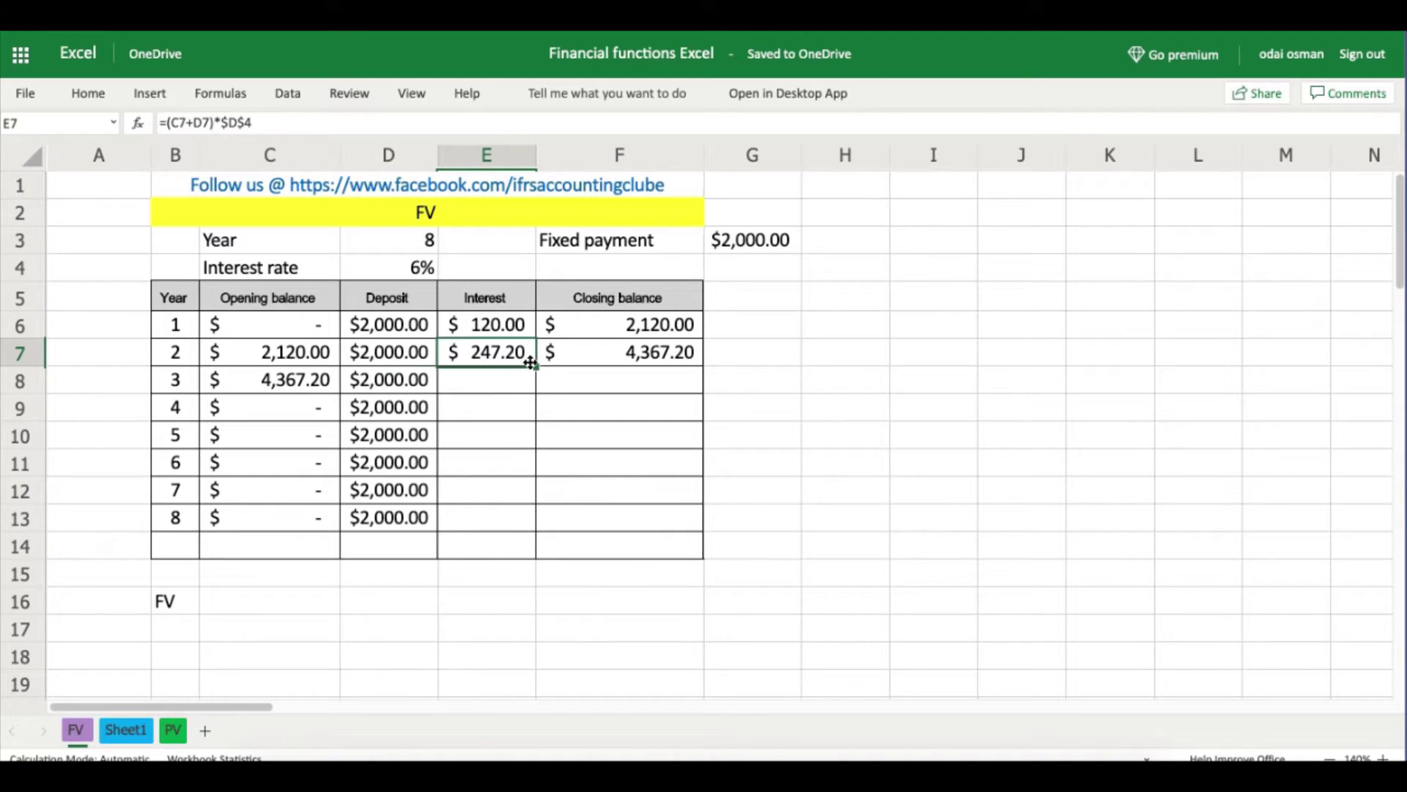
drag(537, 367, 519, 518)
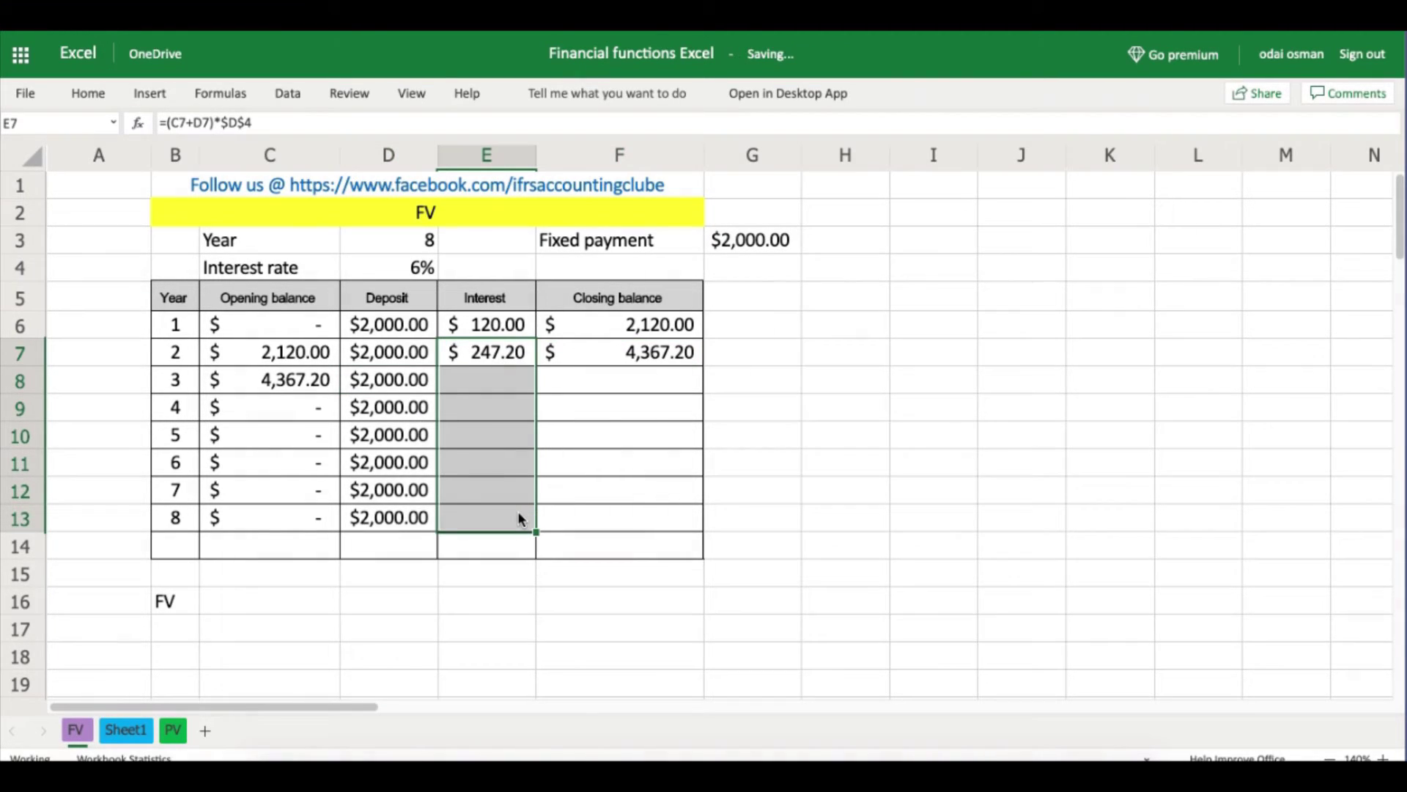
click(668, 359)
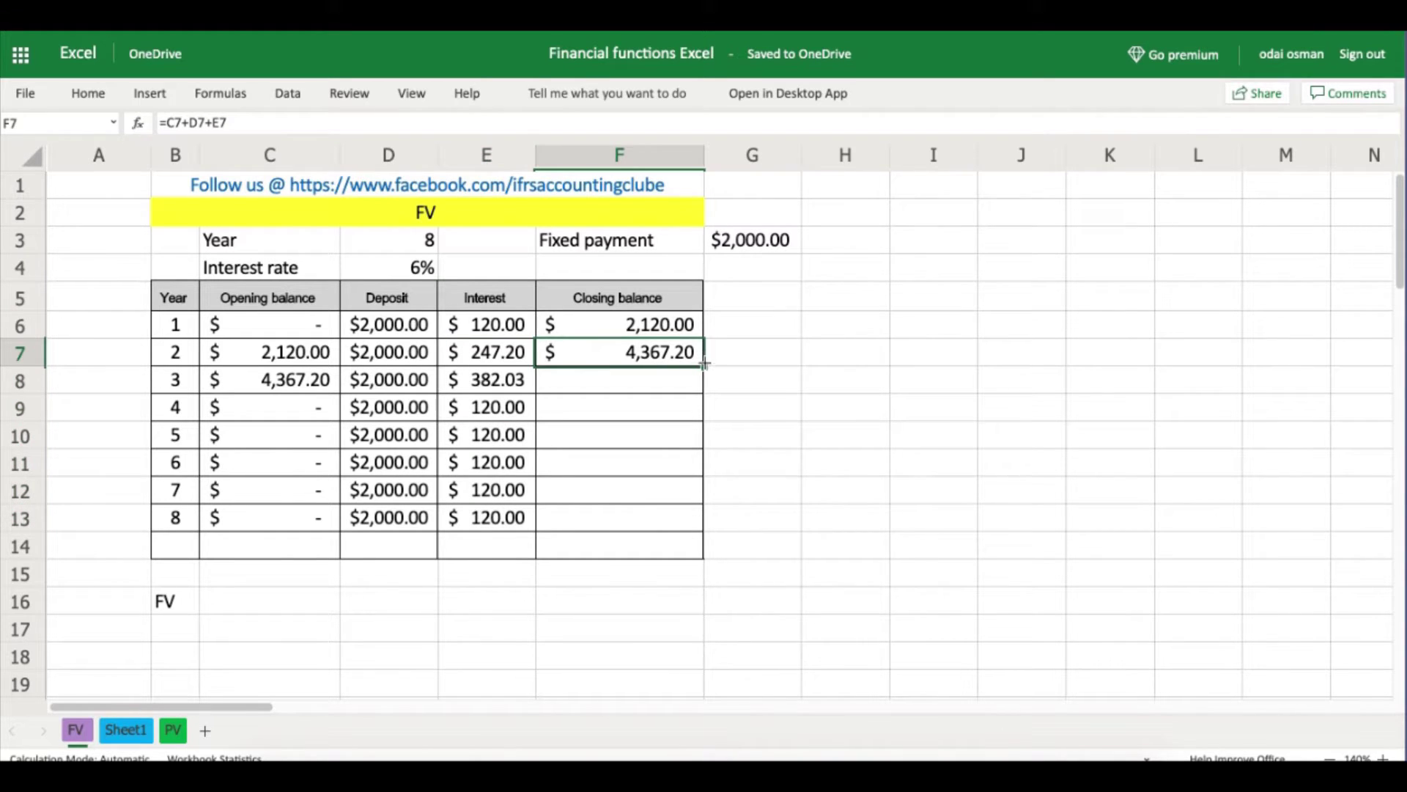
drag(705, 367, 689, 511)
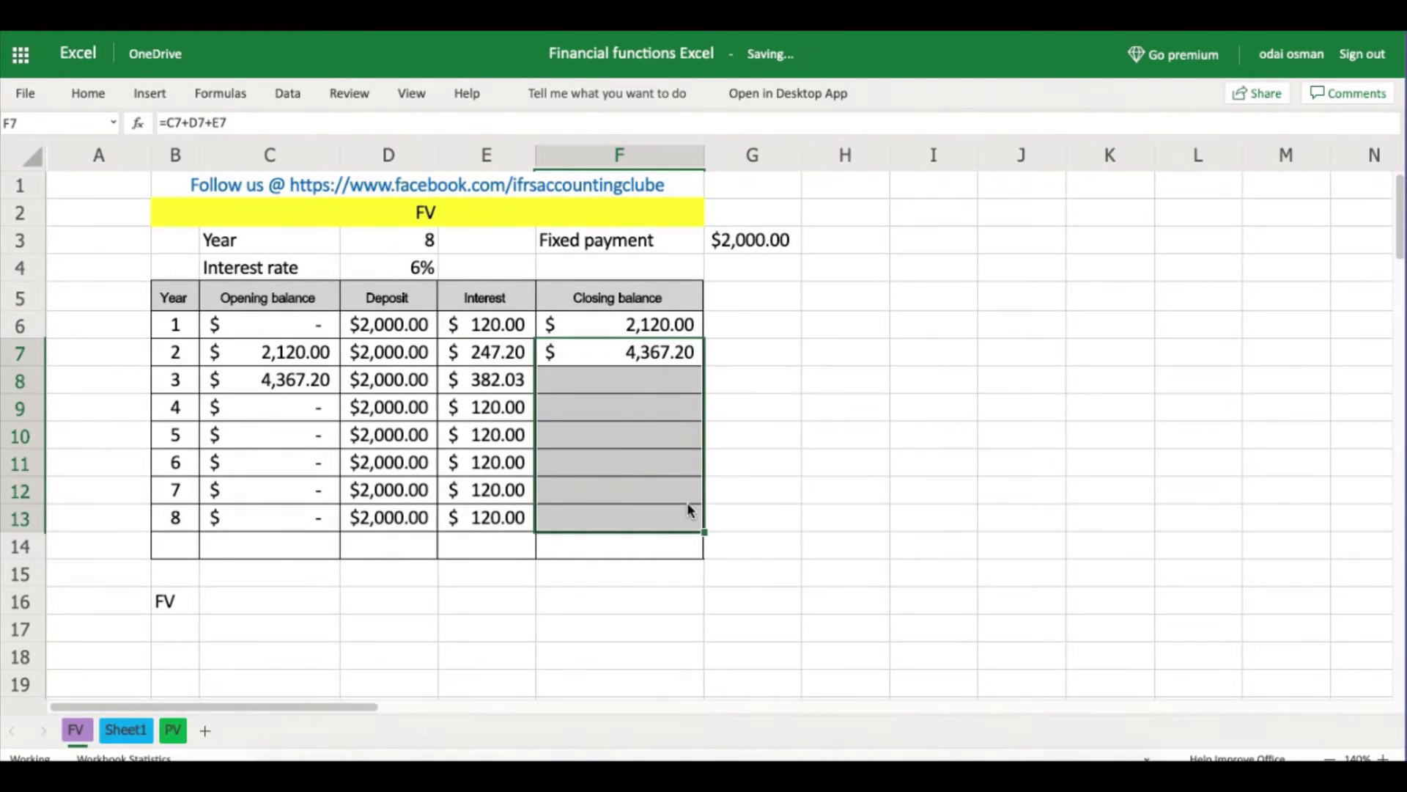
click(862, 519)
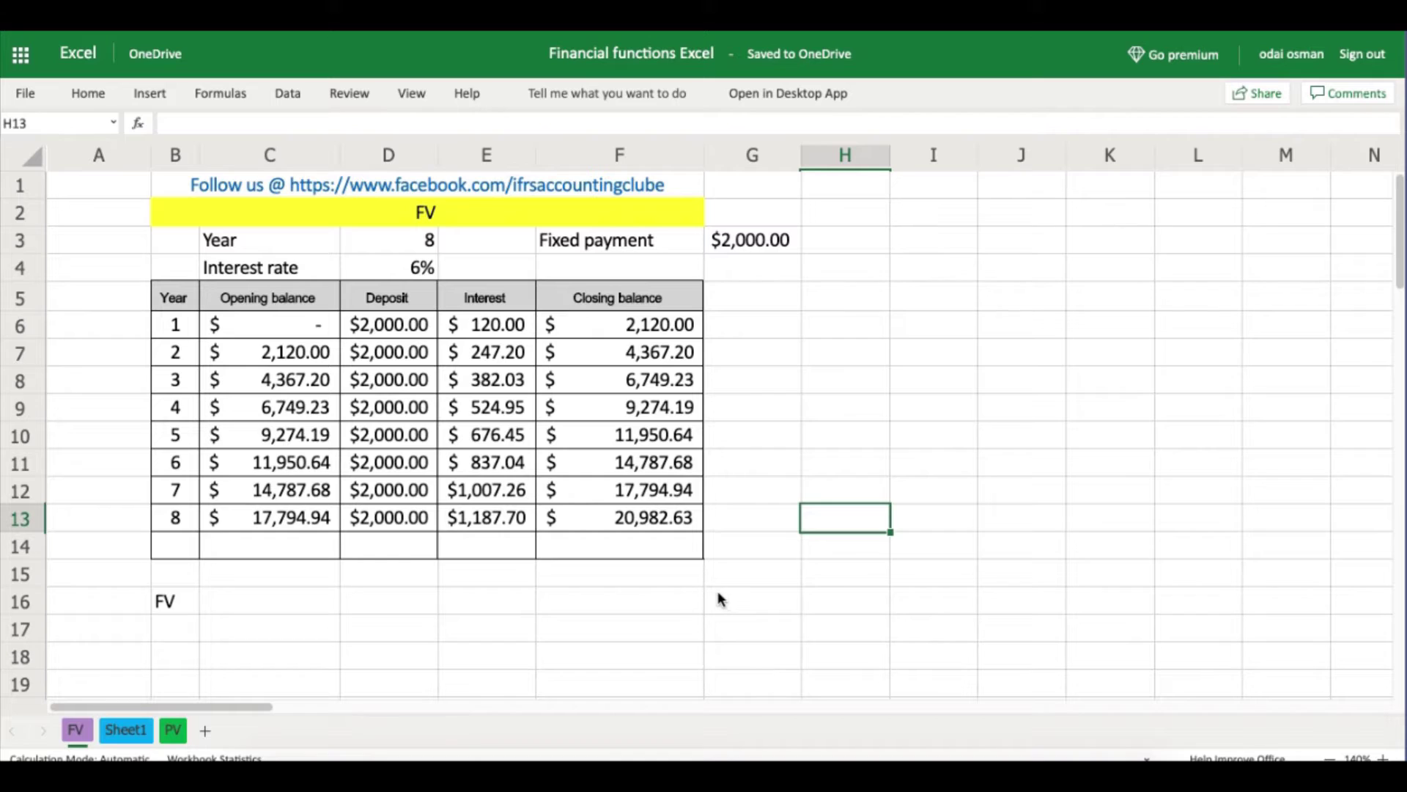
Step: Set the font color of the year 8 closing balance in F13 to the standard red
click(652, 522)
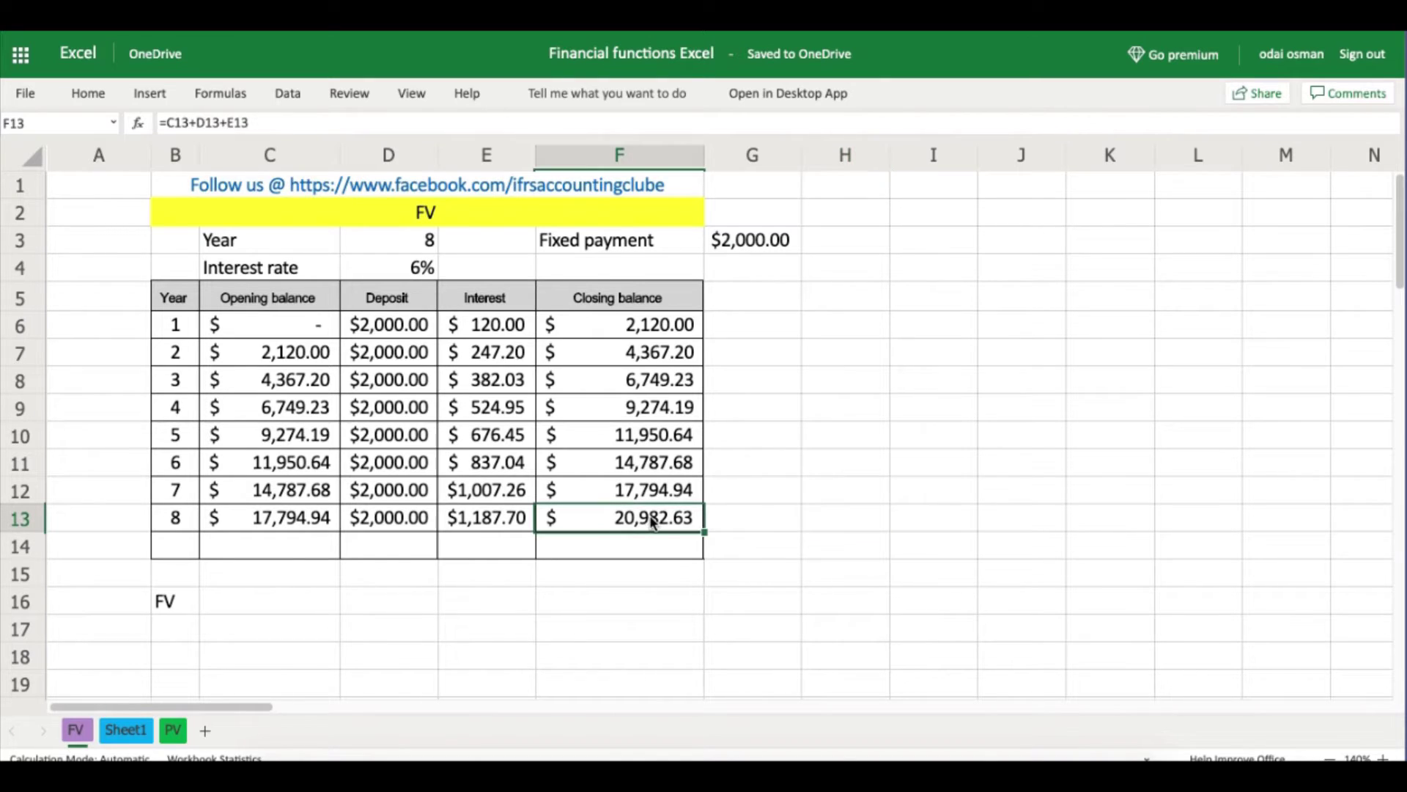
click(84, 94)
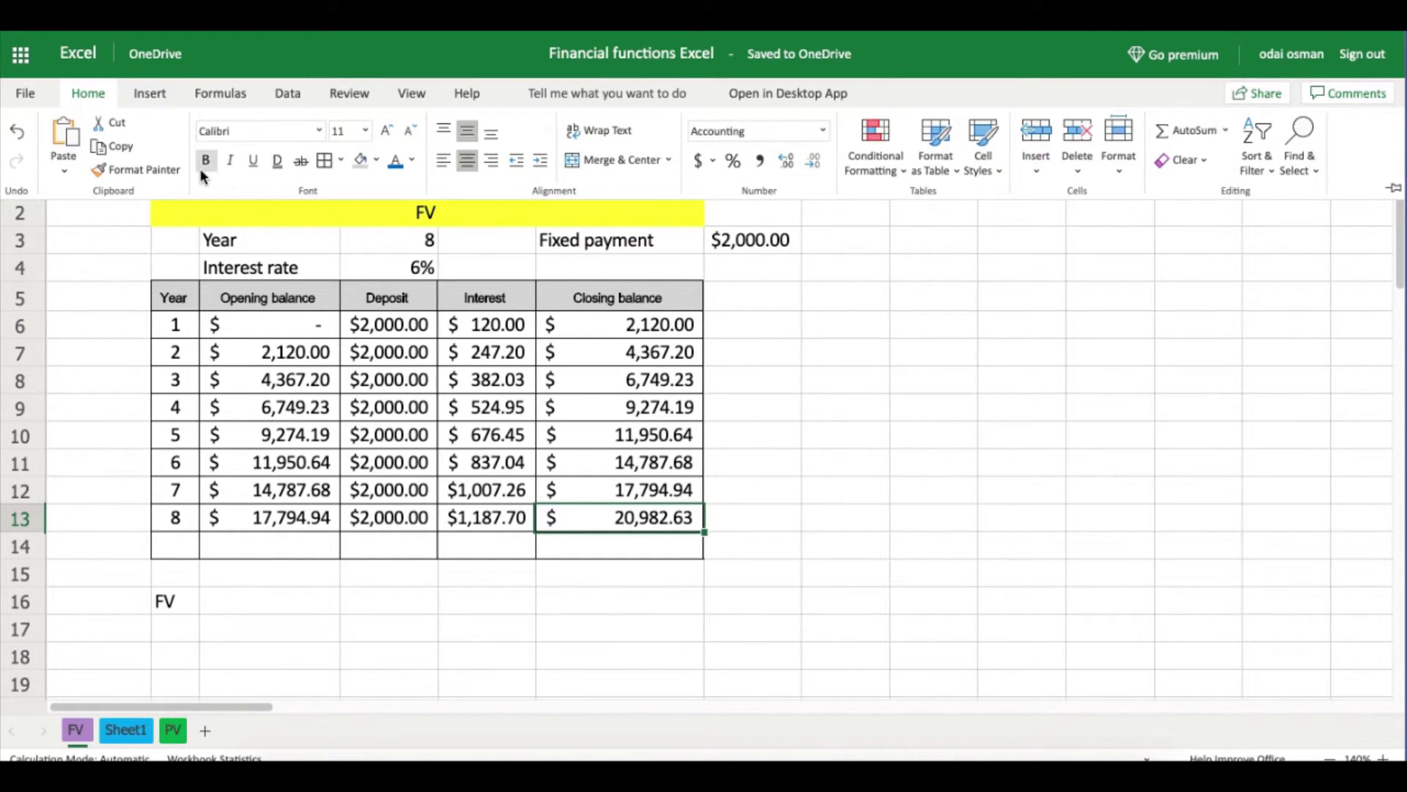
click(412, 160)
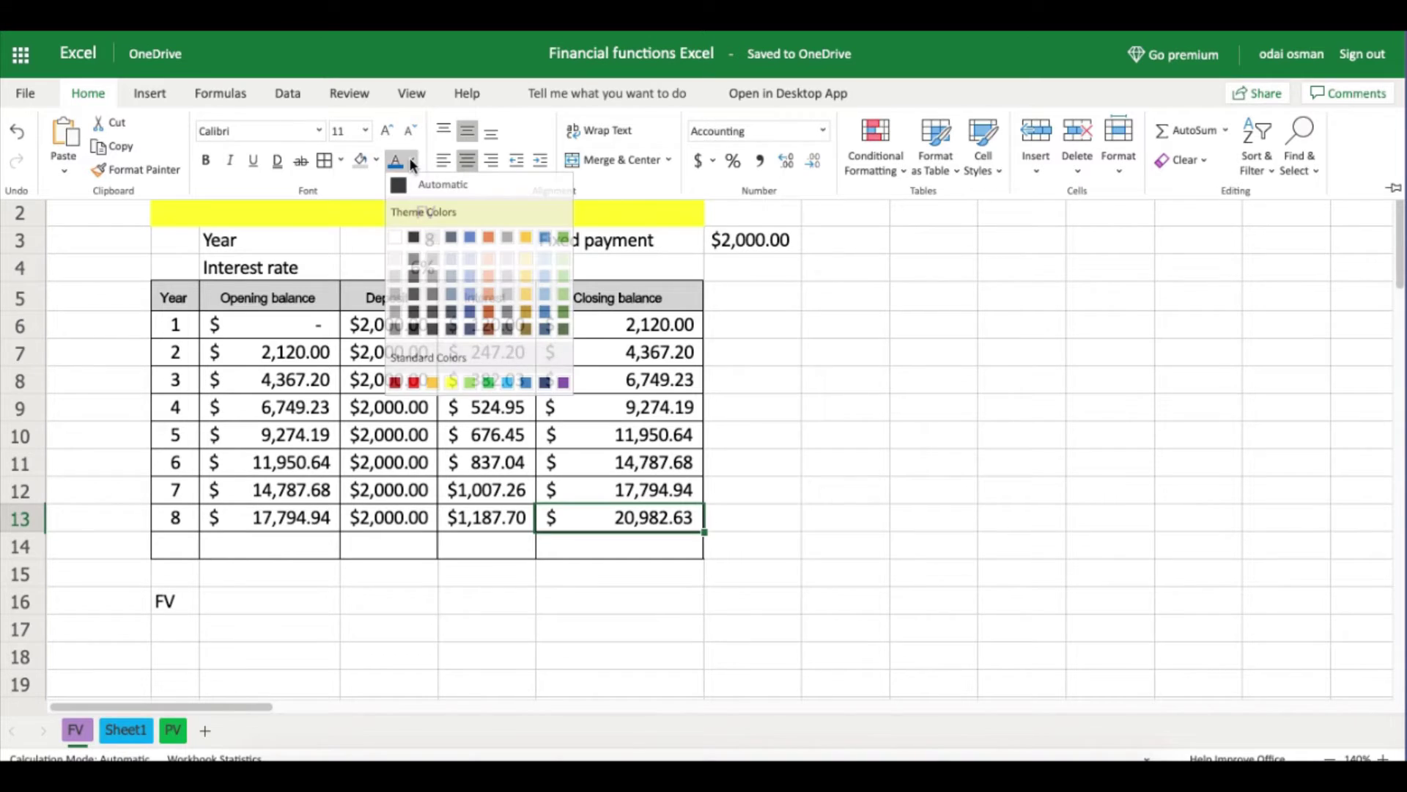
click(414, 382)
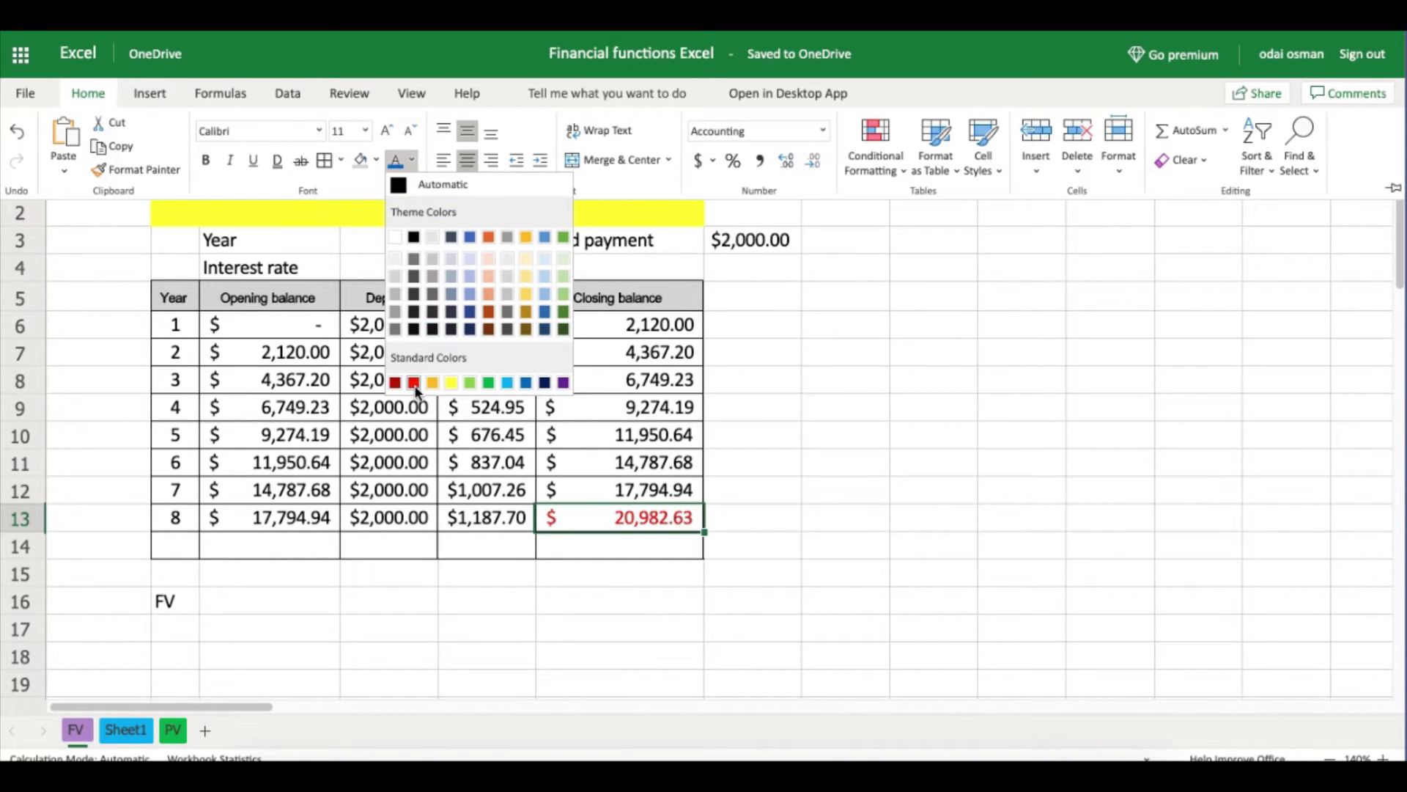
click(678, 597)
Step: Review the year 8 closing balance in F13, the fixed payment in G3 and the FV result cell C16
click(656, 527)
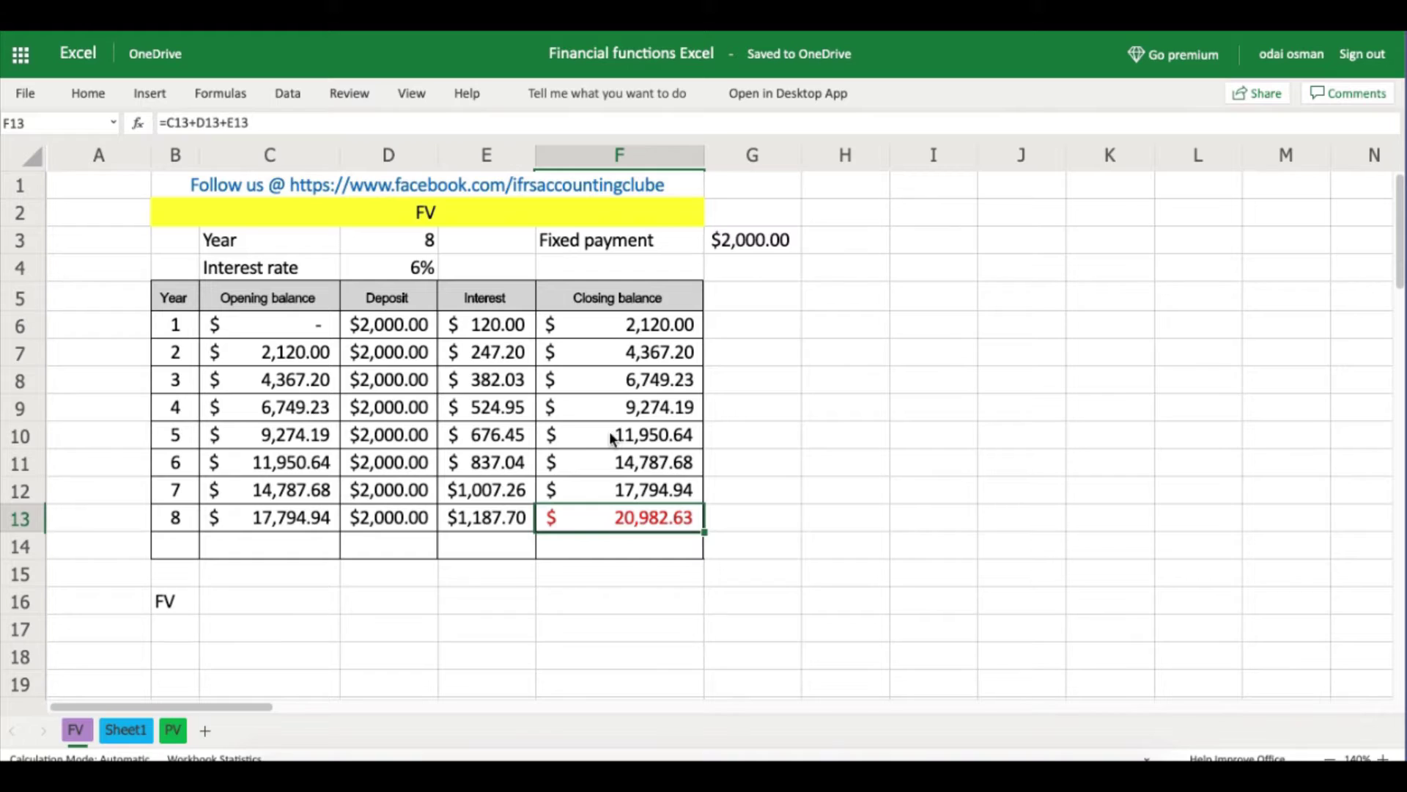
click(751, 248)
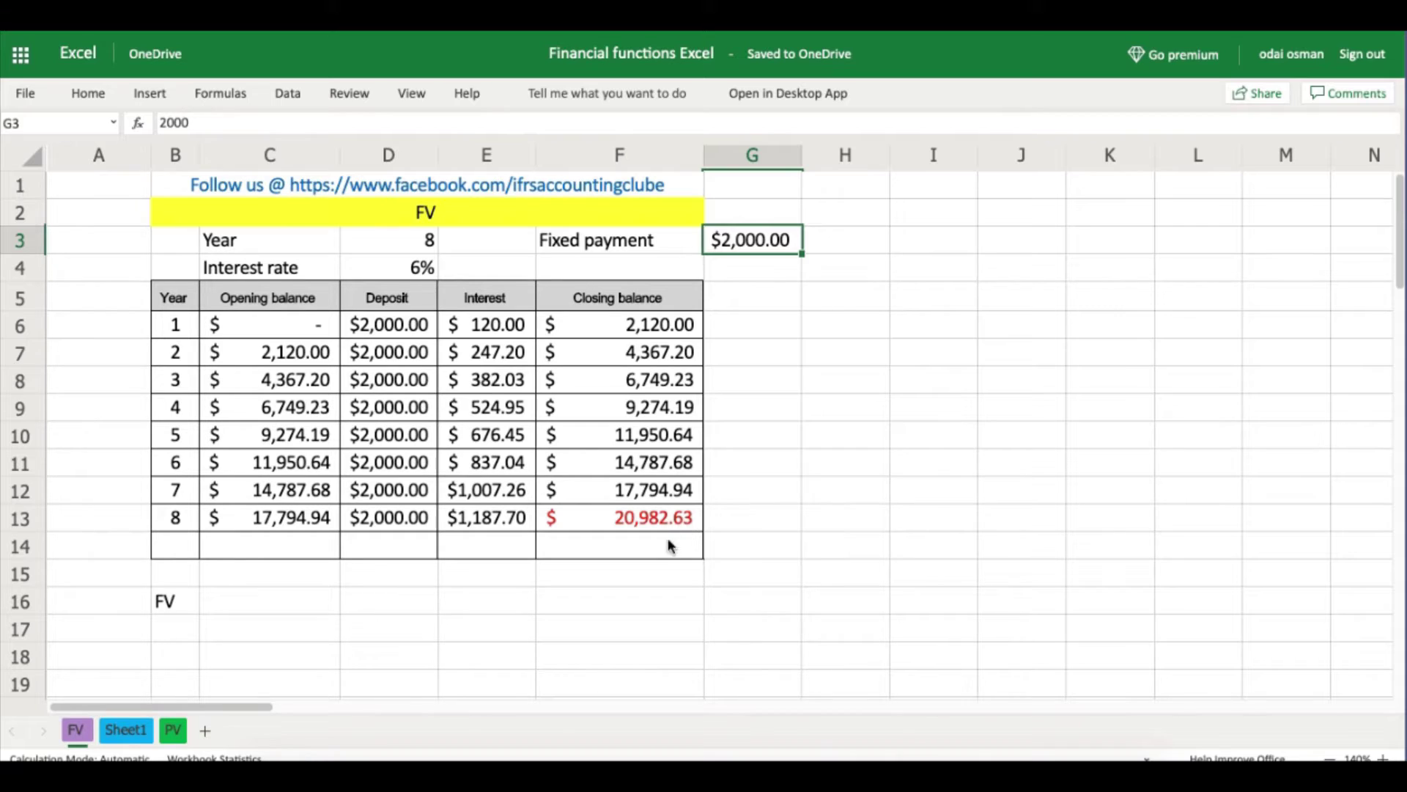
click(646, 522)
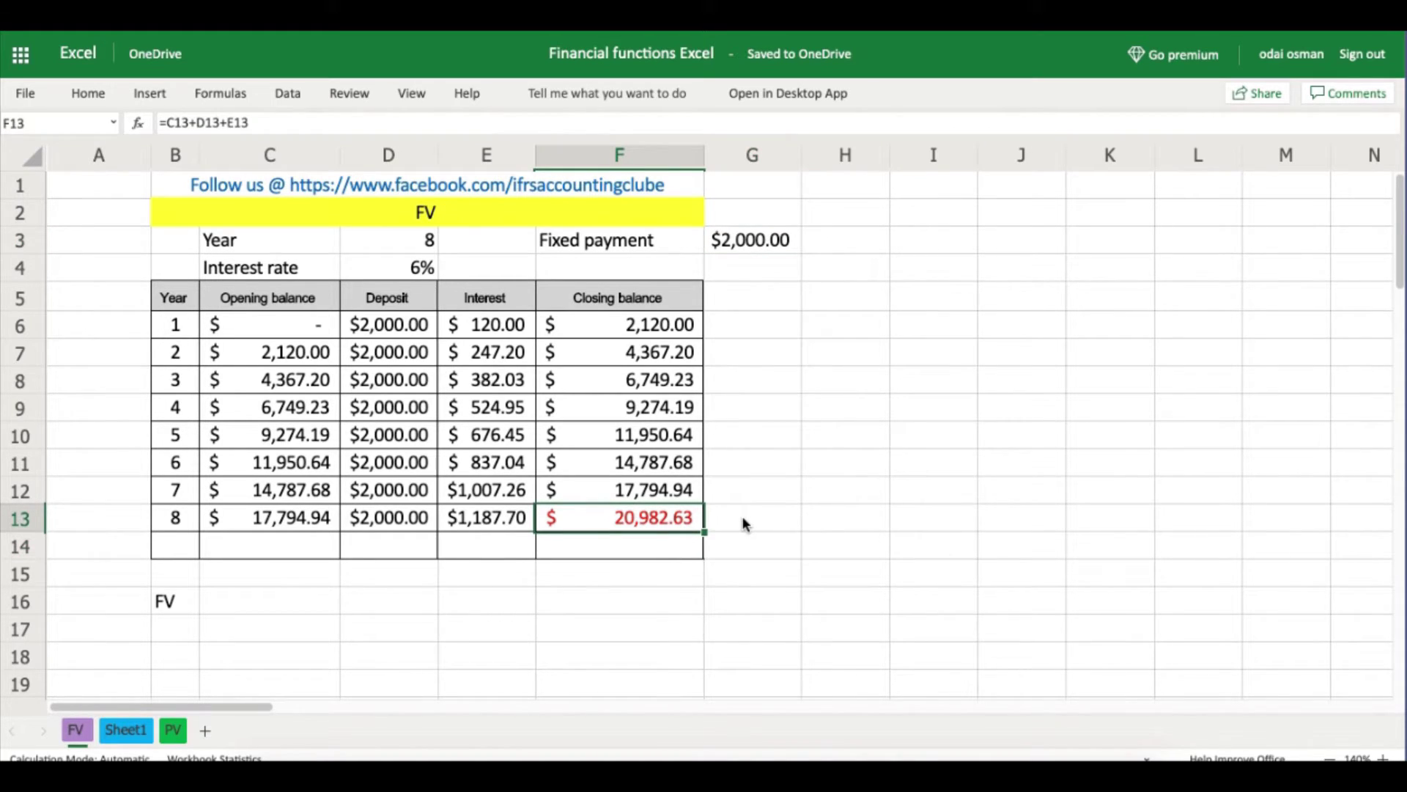
click(298, 599)
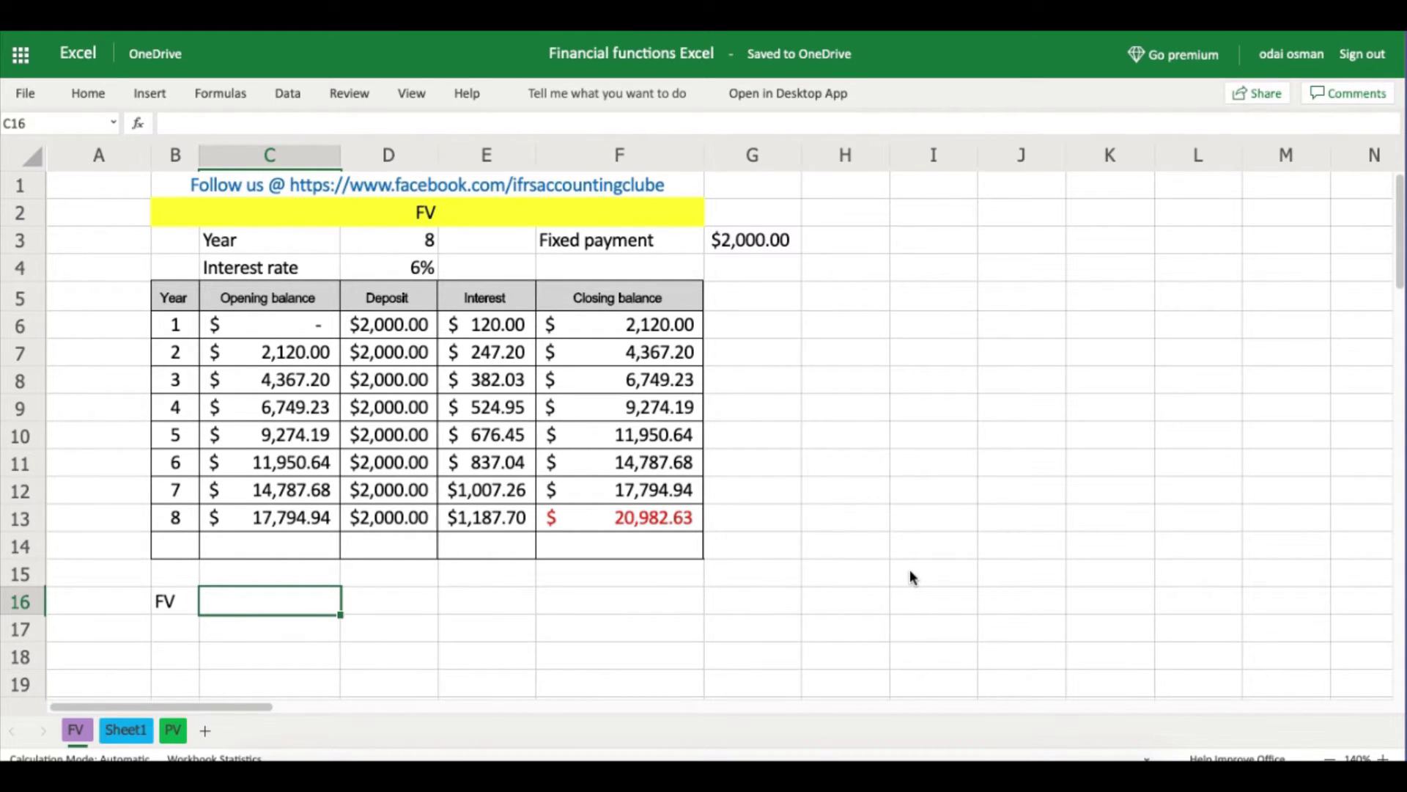
click(648, 524)
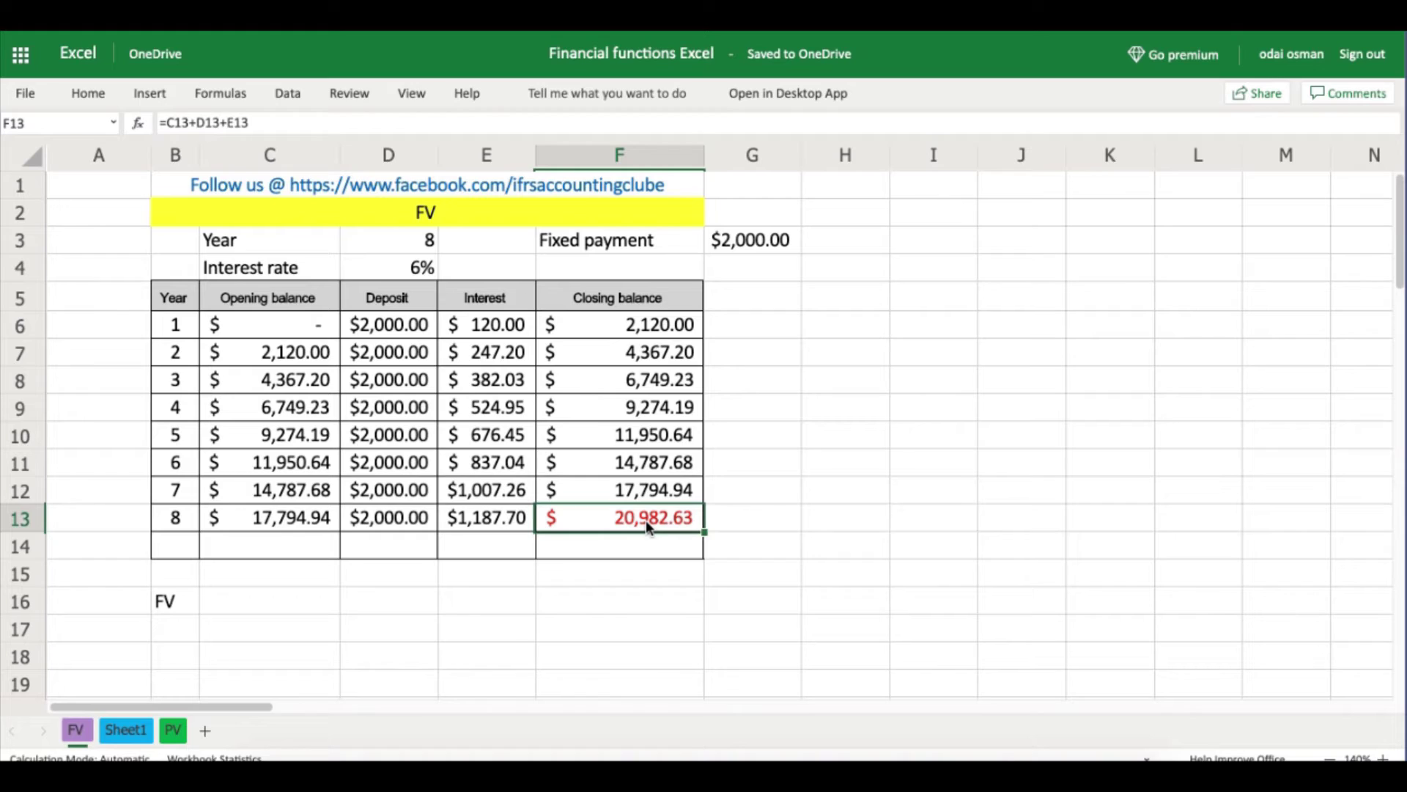
Step: Calculate the future value in C16 with =FV(D4;D3;2000;0;1), using the interest rate, the years and the fixed payment
click(271, 609)
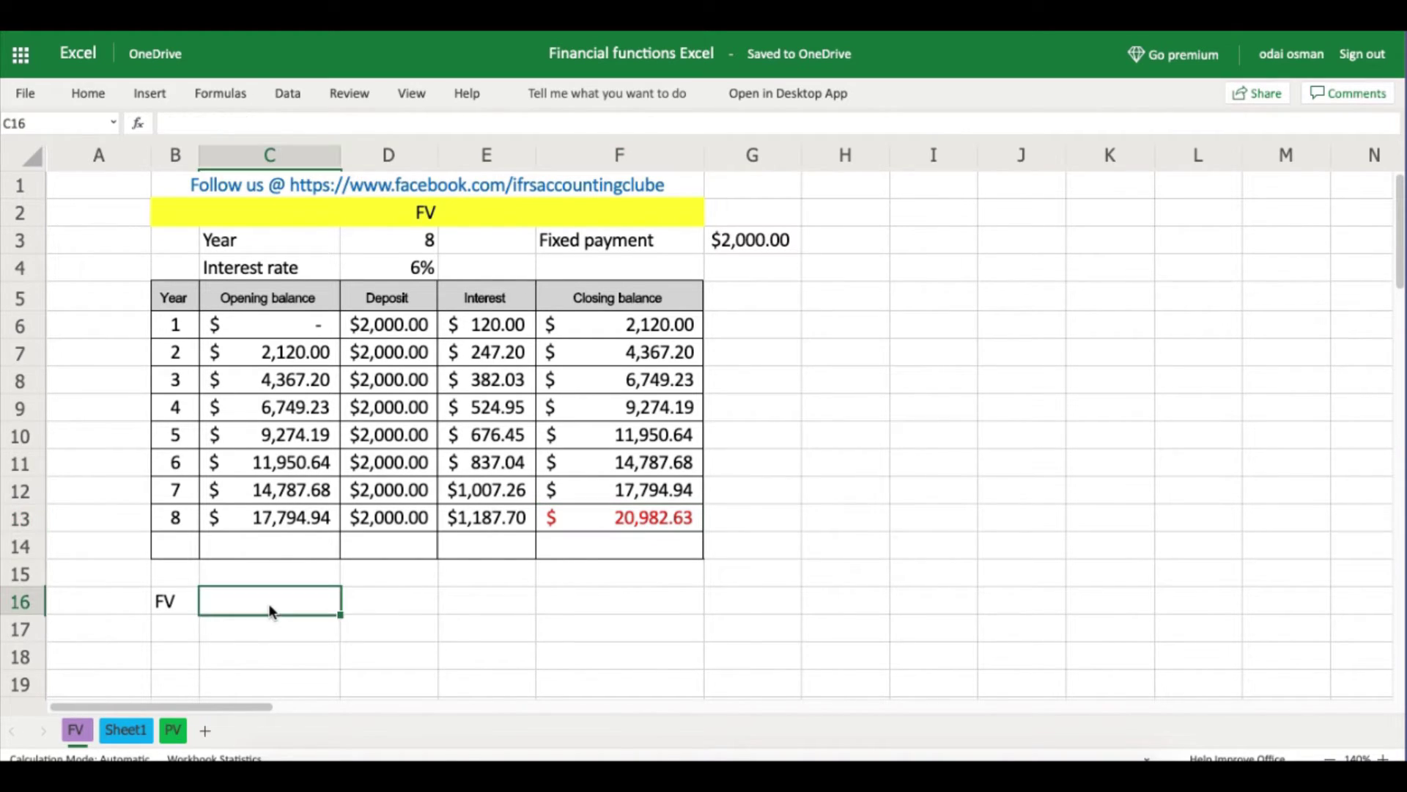
text(=)
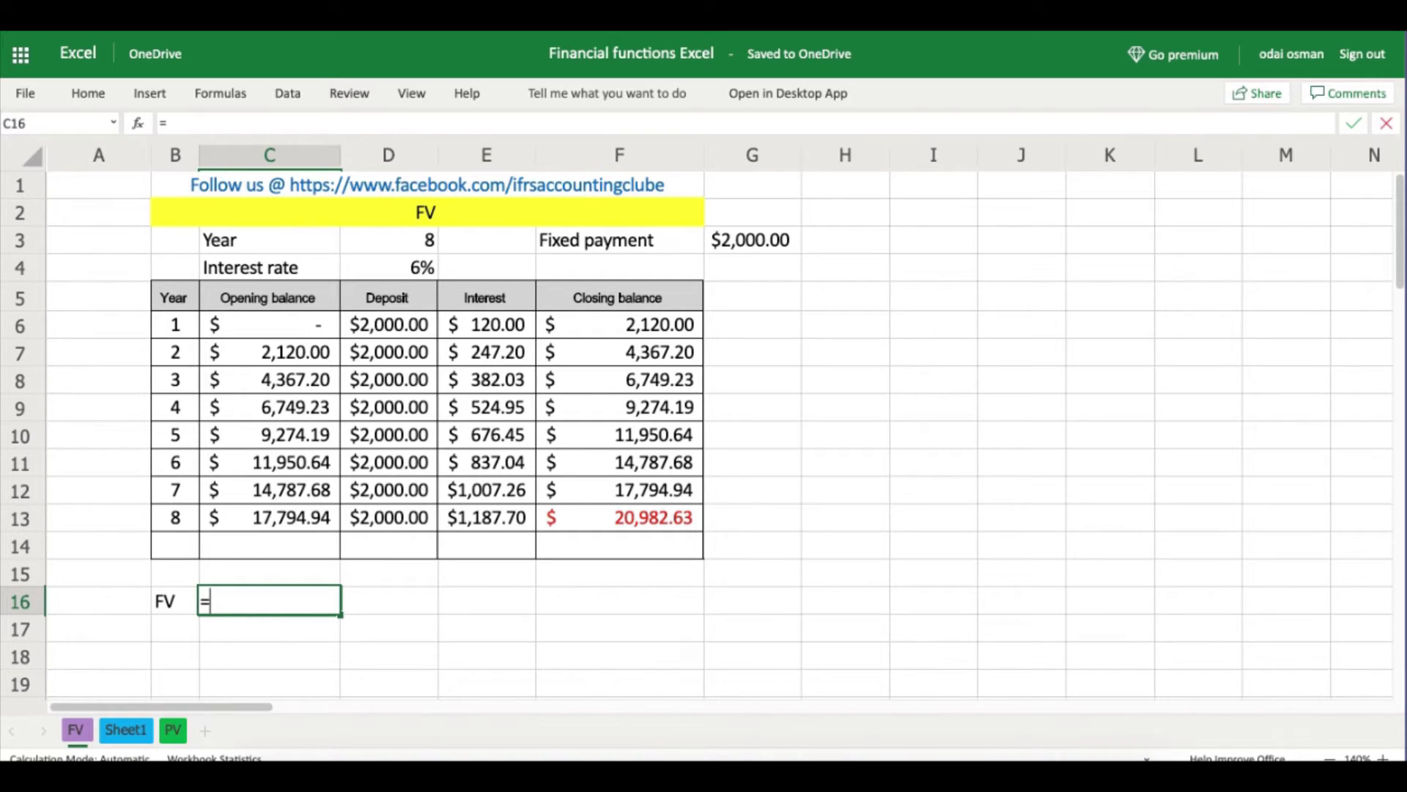
text(fv)
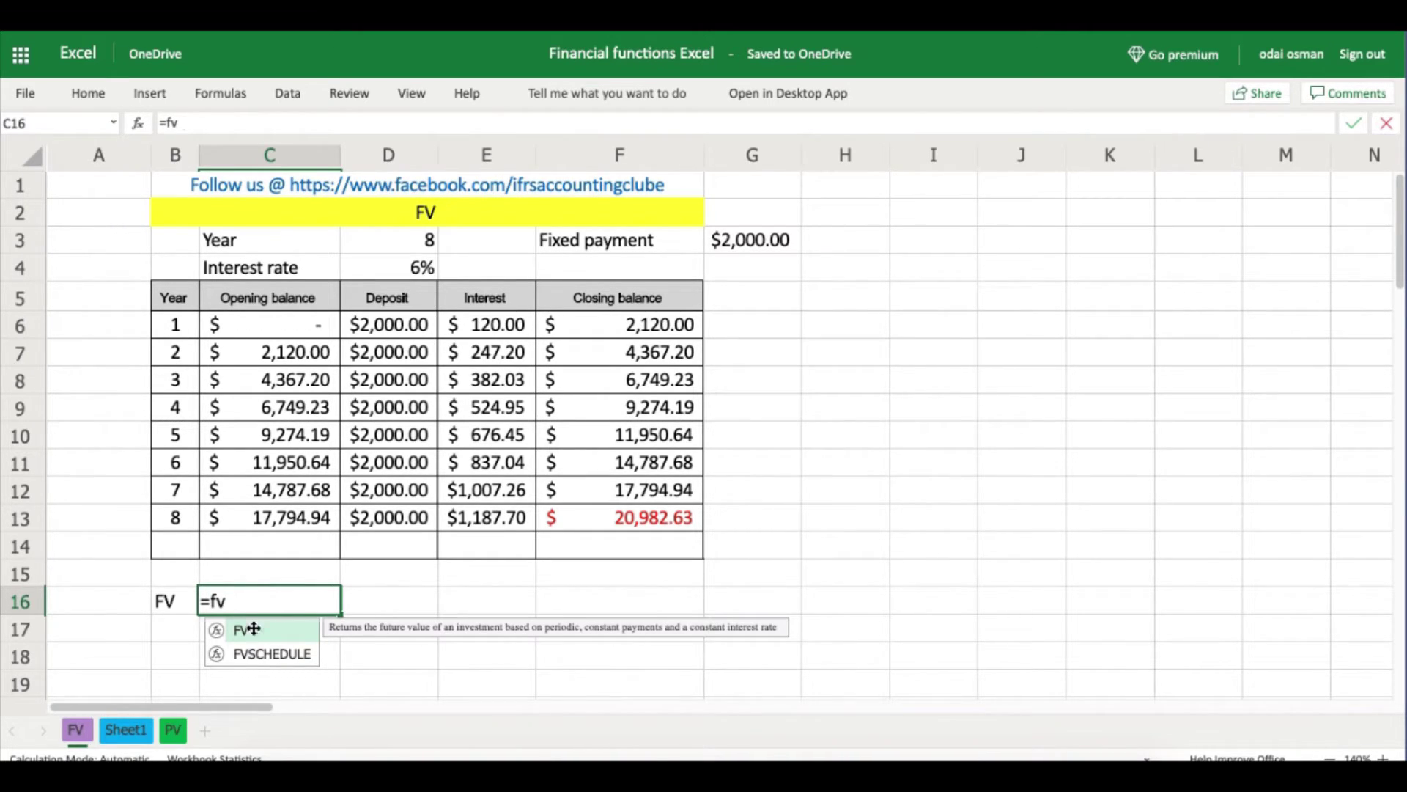
double_click(252, 628)
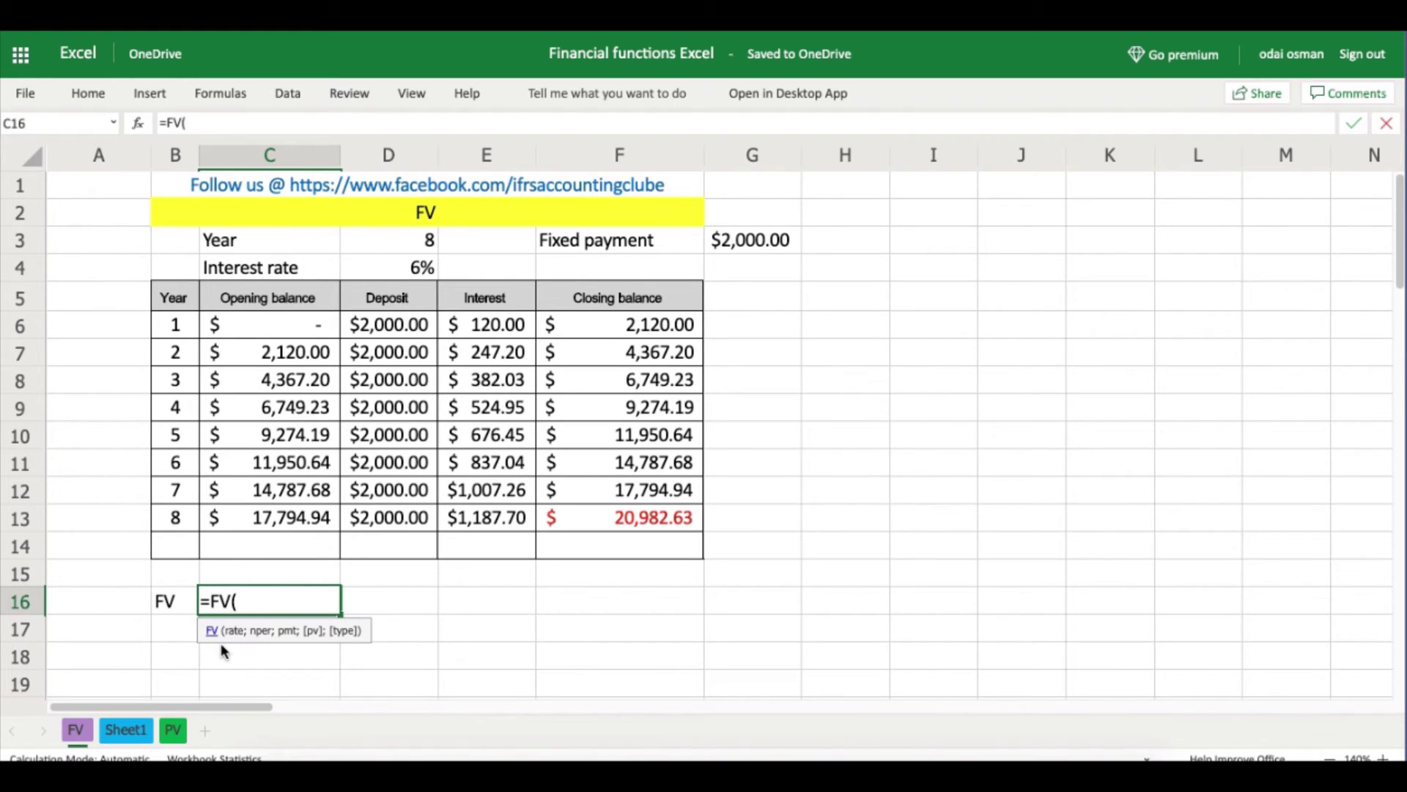
click(405, 271)
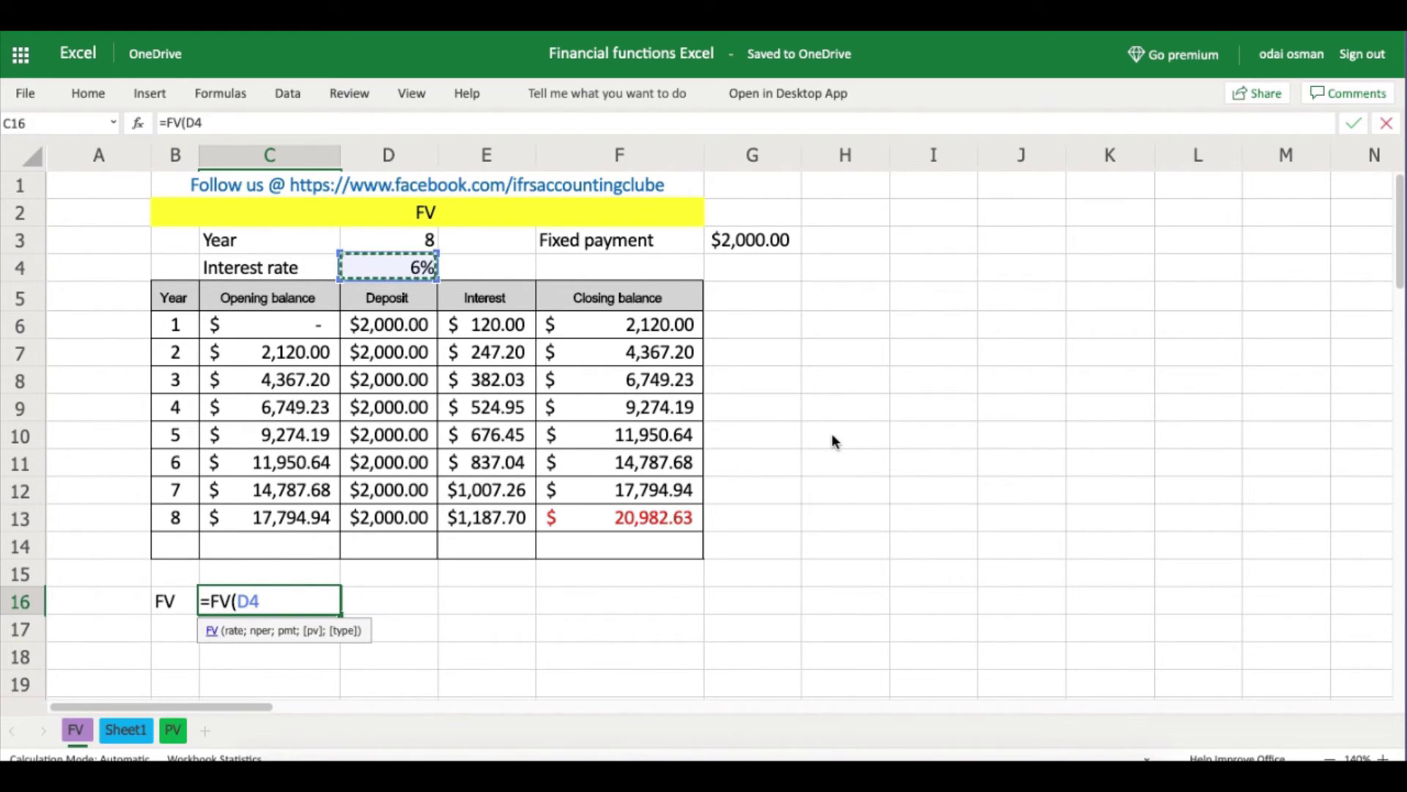
text(;)
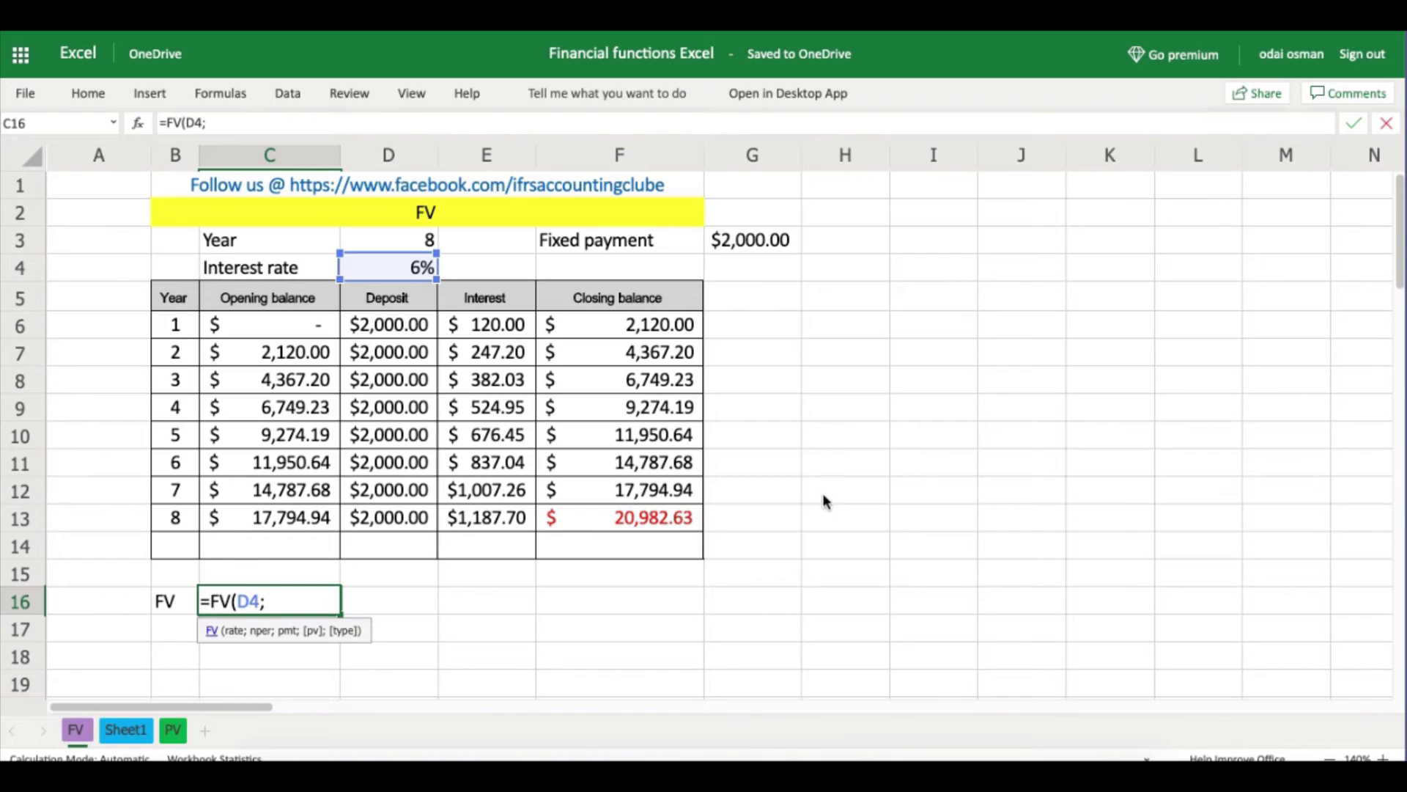
click(420, 239)
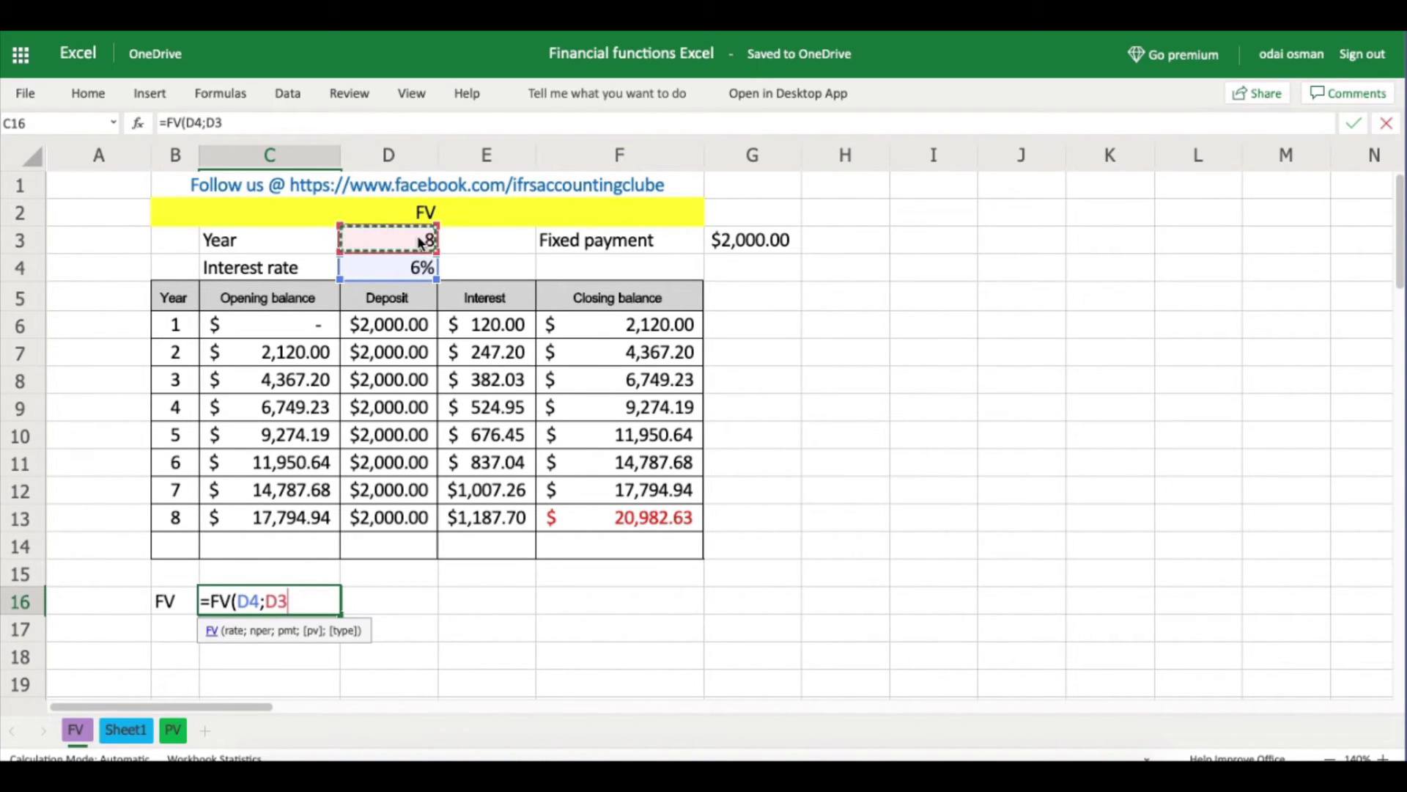
text(;)
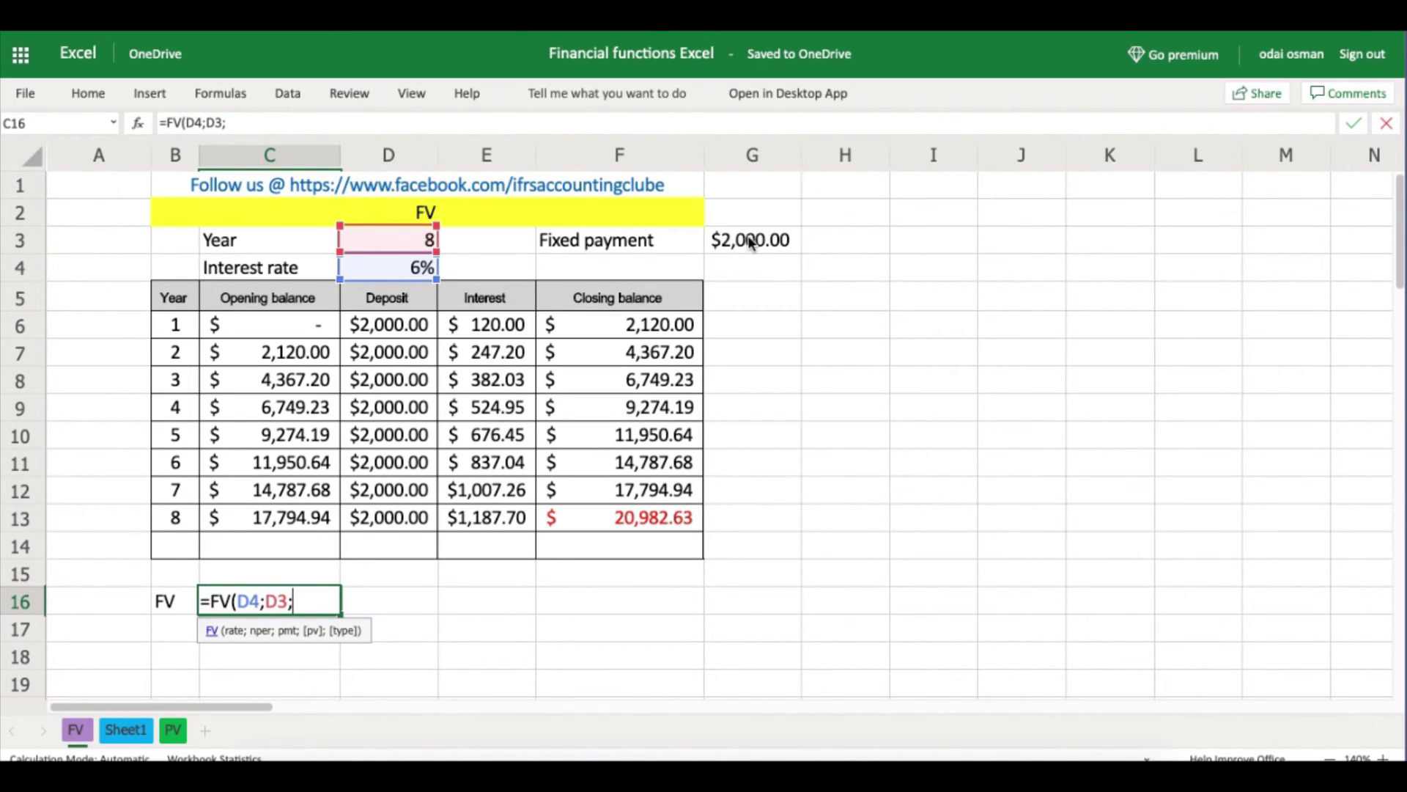
text(2000;)
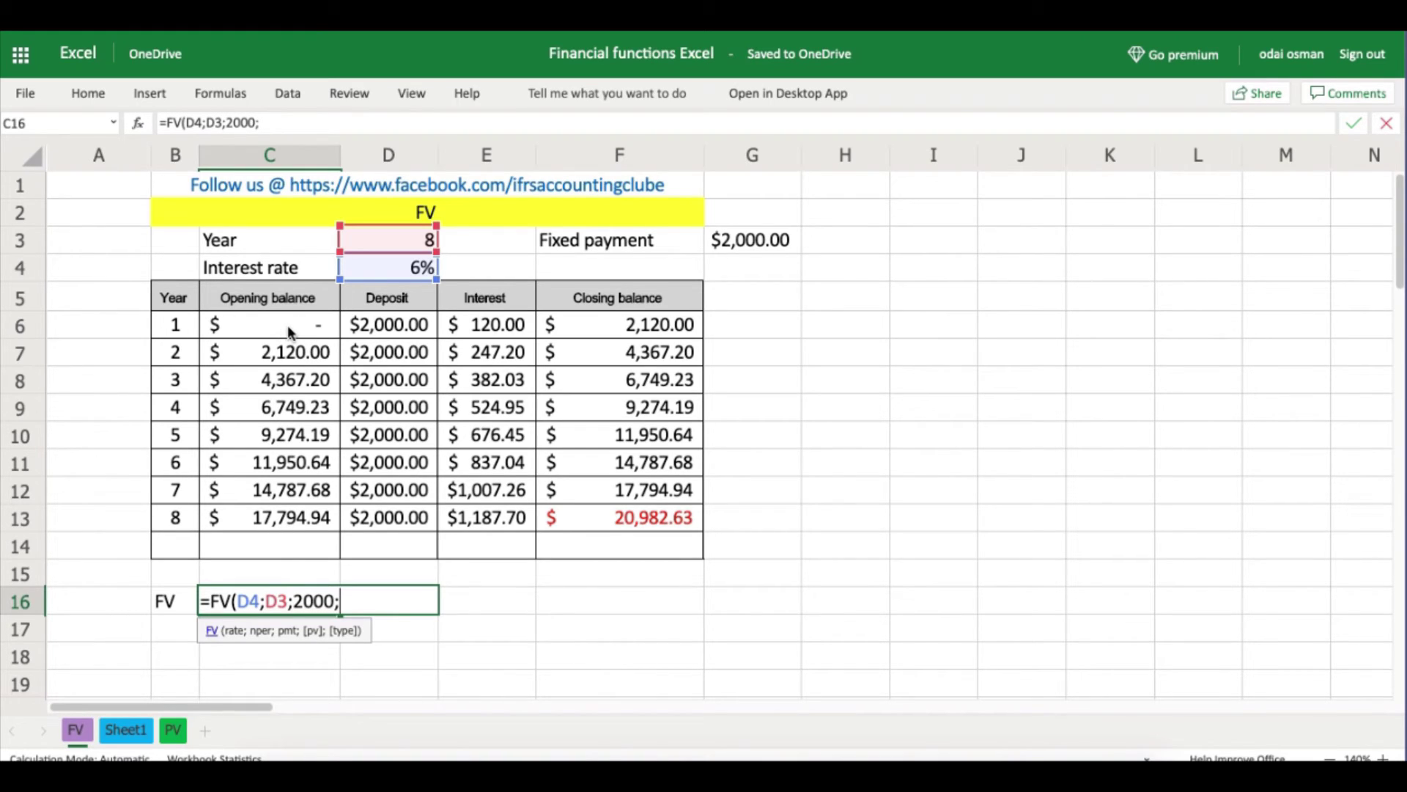
text(0;1))
key(Return)
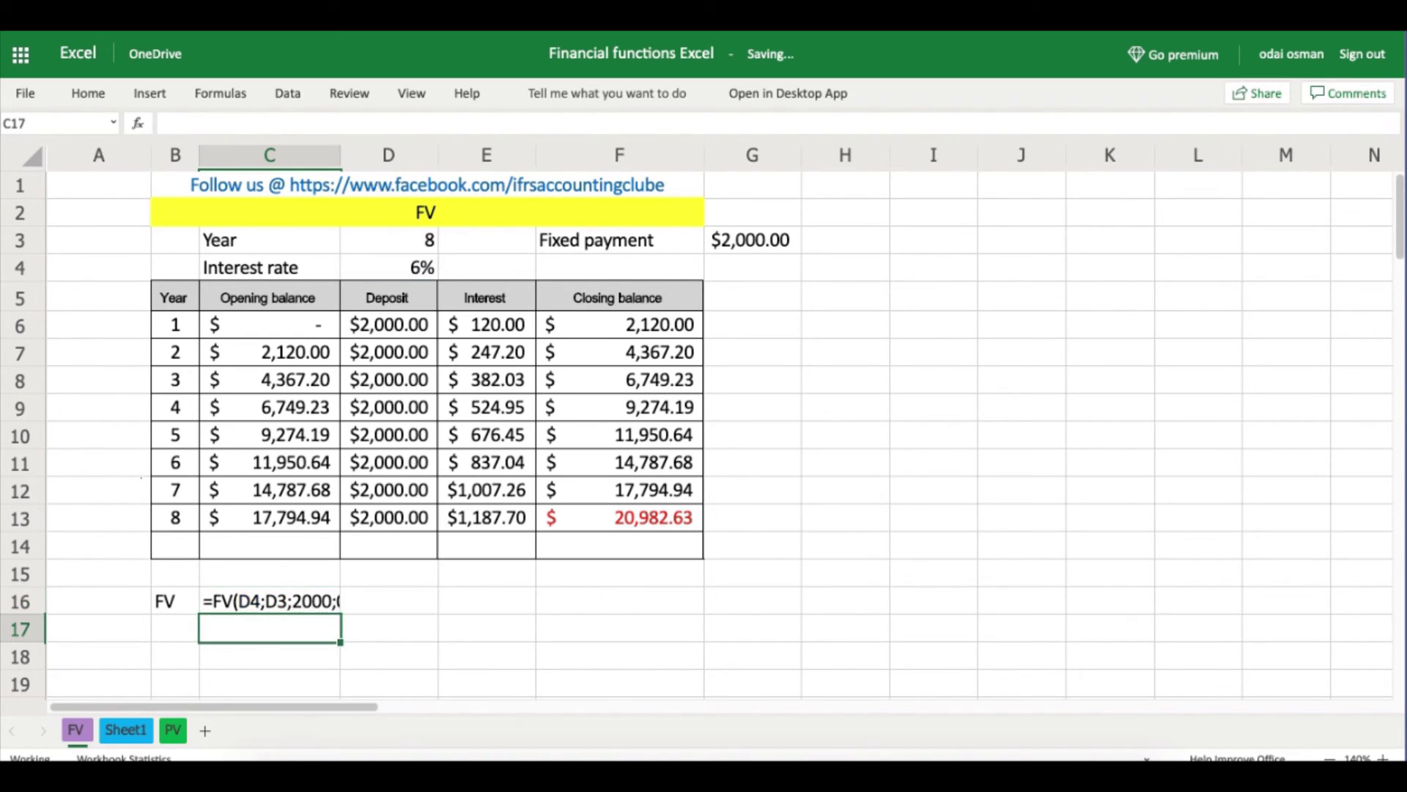
Step: Compare the FV function result in C16 with the year 8 closing balance in F13
click(475, 611)
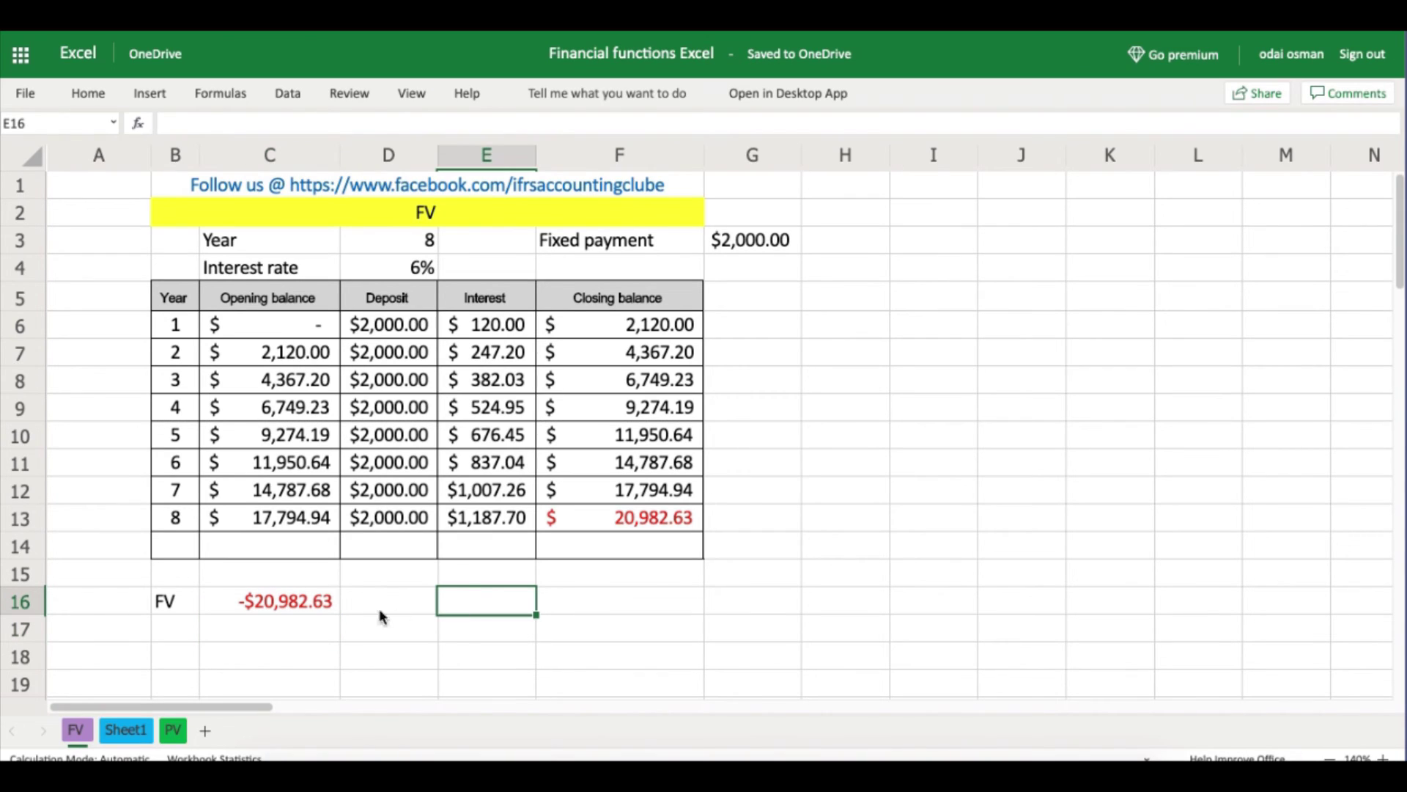
click(288, 602)
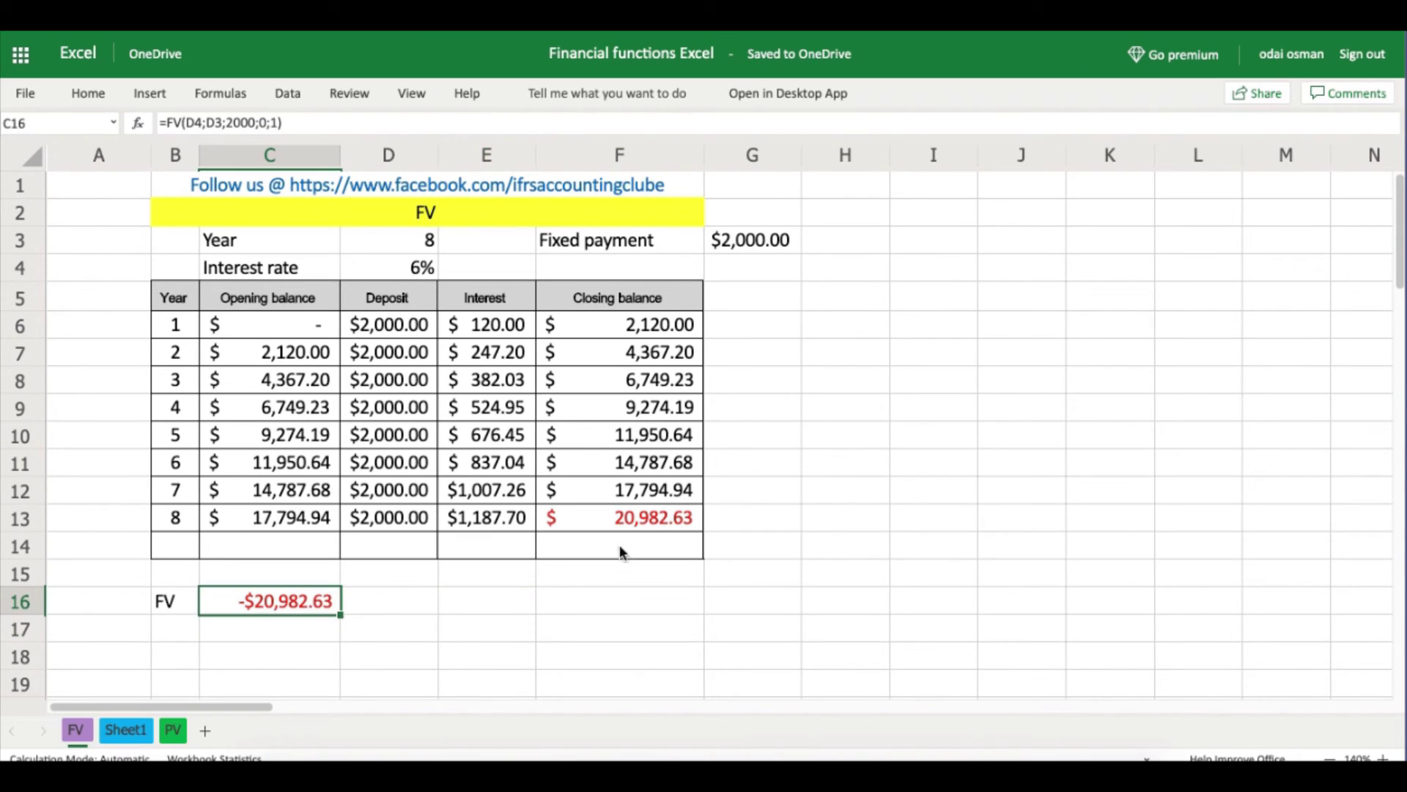
click(649, 517)
click(301, 608)
click(671, 523)
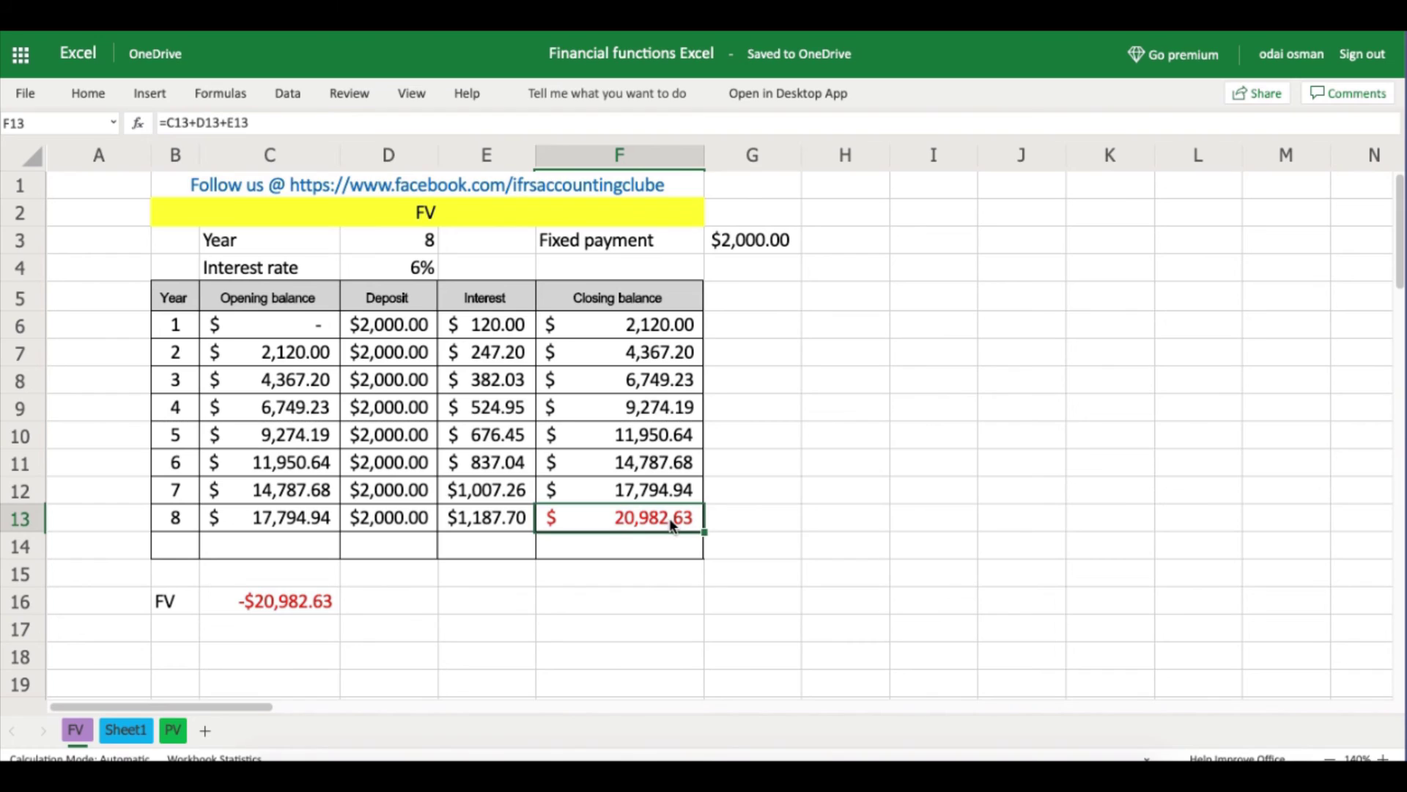
click(283, 601)
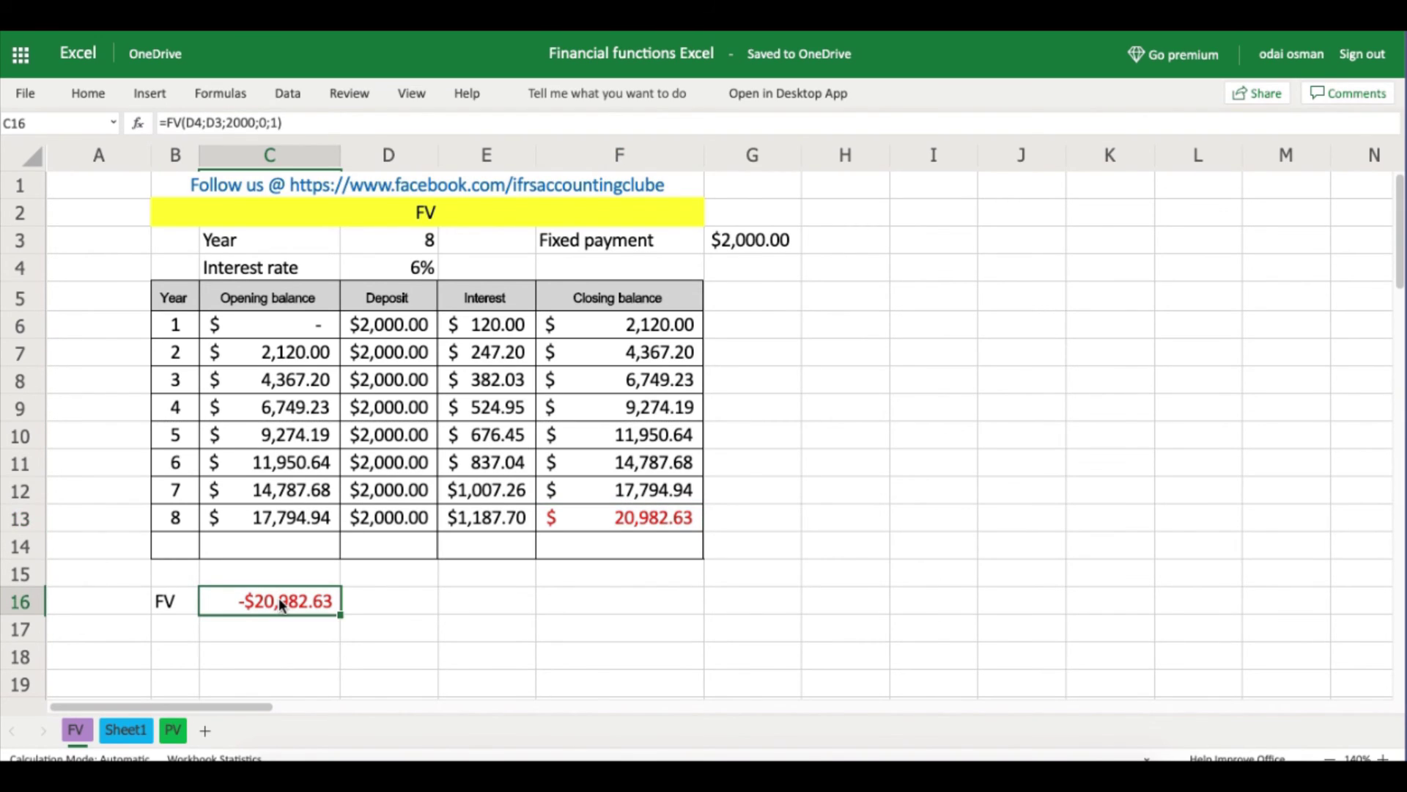
click(264, 629)
click(268, 595)
click(645, 518)
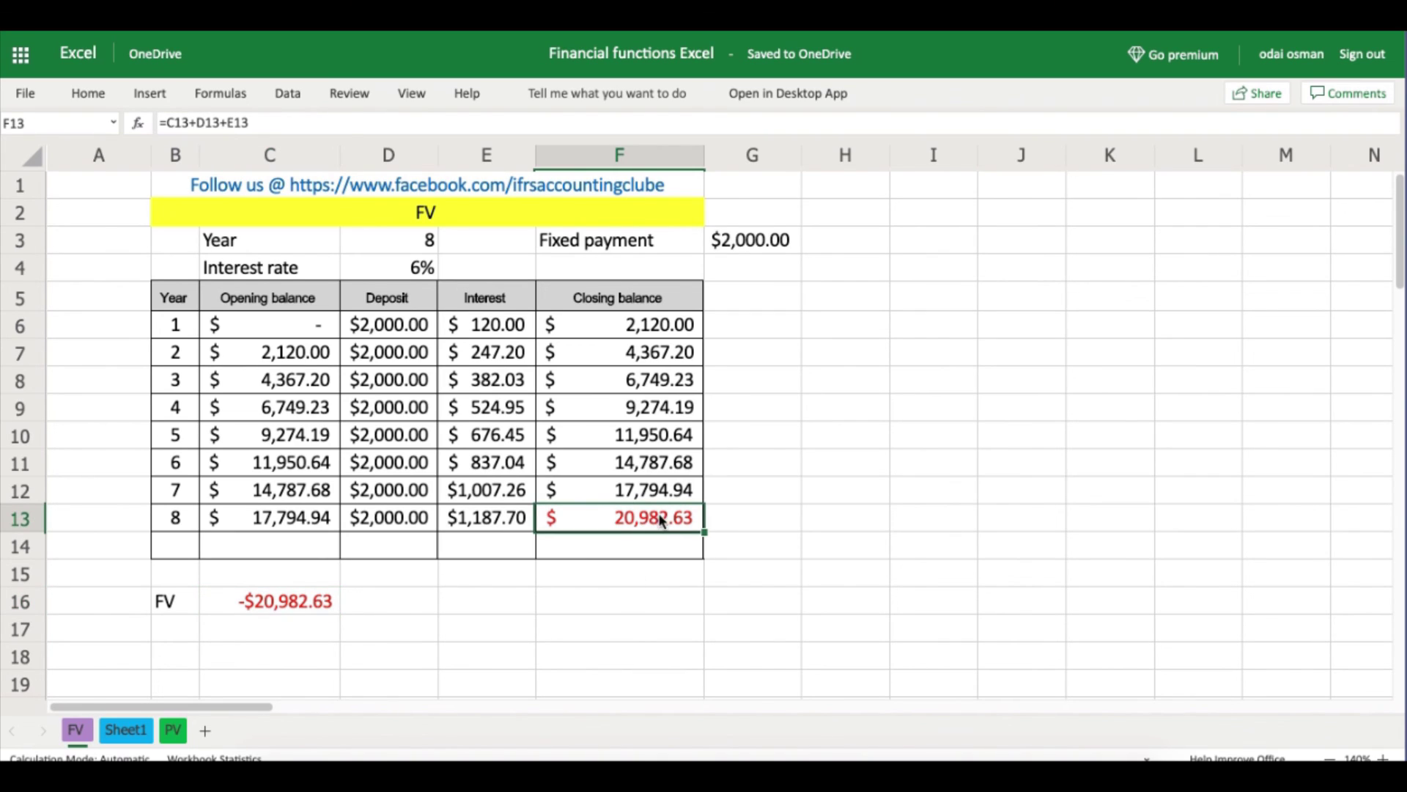